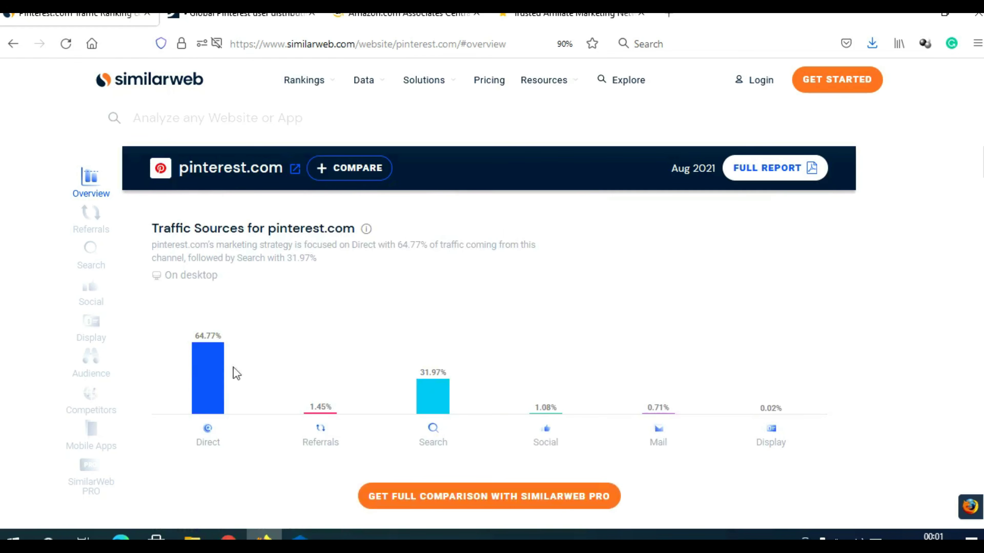
Examine pinterest.com's traffic sources on Similarweb and the Statista chart of Pinterest users worldwide by gender
left_click_drag(193, 325, 469, 442)
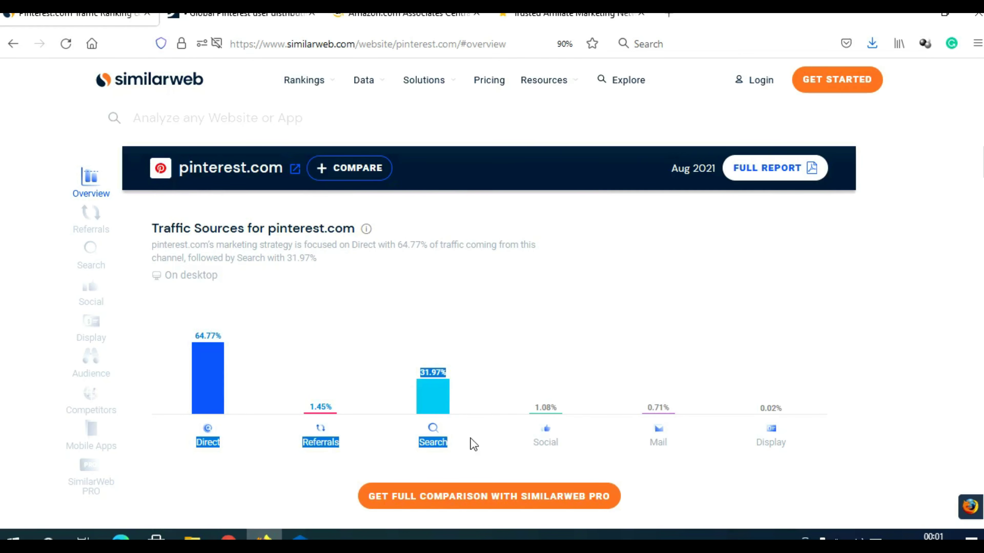
left_click(229, 17)
mouse_move(226, 319)
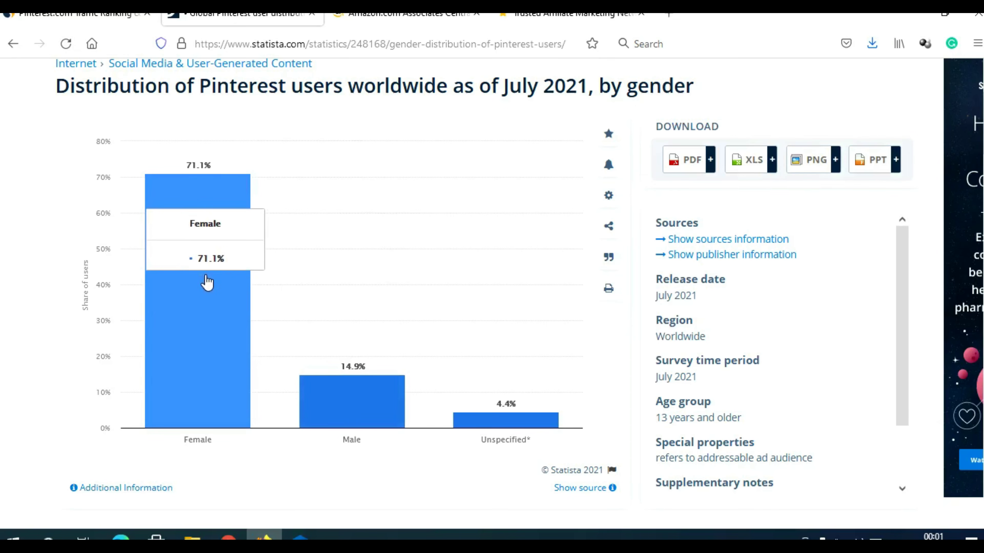
mouse_move(369, 427)
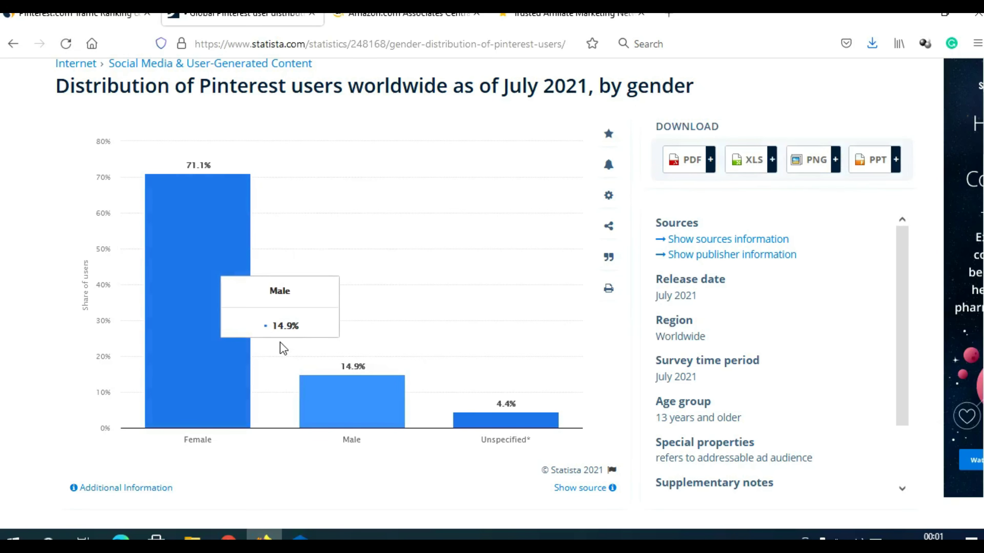
mouse_move(502, 332)
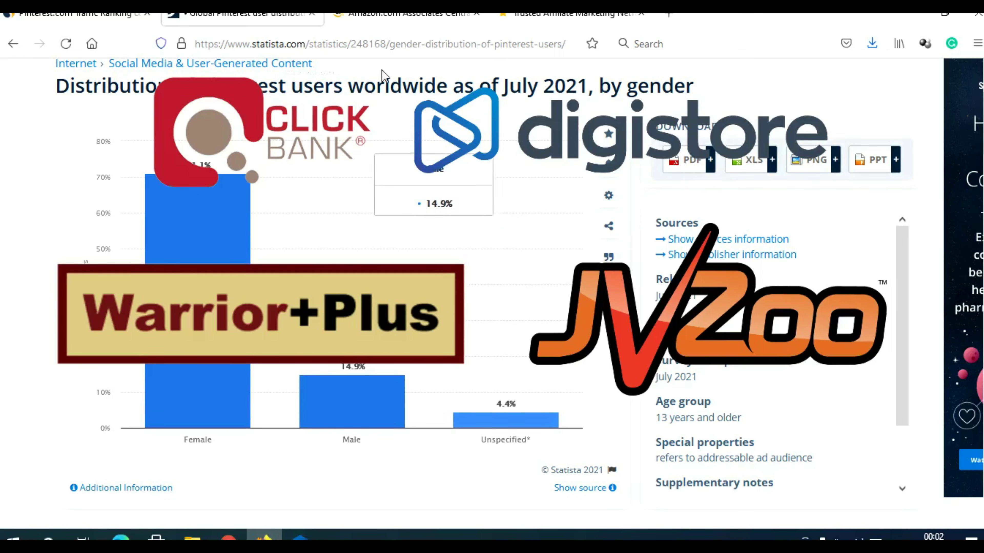
Review the products listed under Ordered Items in the Amazon Associates report
left_click(407, 15)
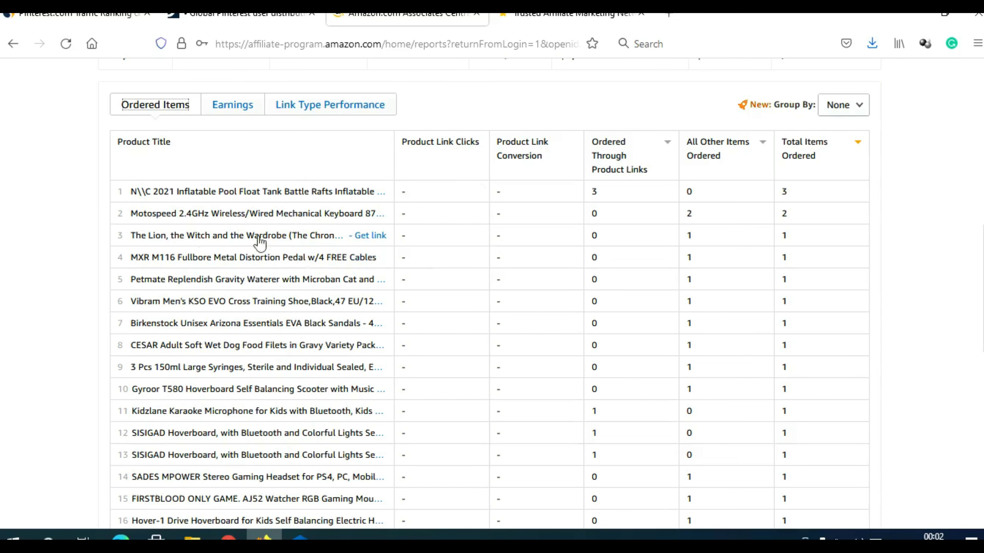
left_click_drag(88, 177, 358, 389)
scroll(336, 341, "down", 2)
scroll(368, 409, "down", 1)
scroll(370, 419, "up", 3)
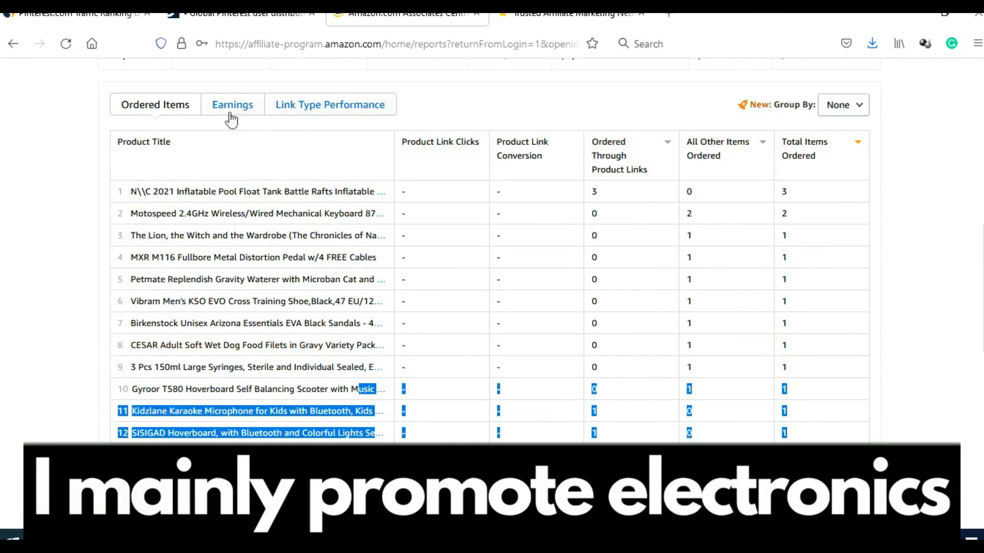
Show the Earnings report in Amazon Associates and review the shipped items, revenue and commission income
left_click(233, 109)
left_click(83, 220)
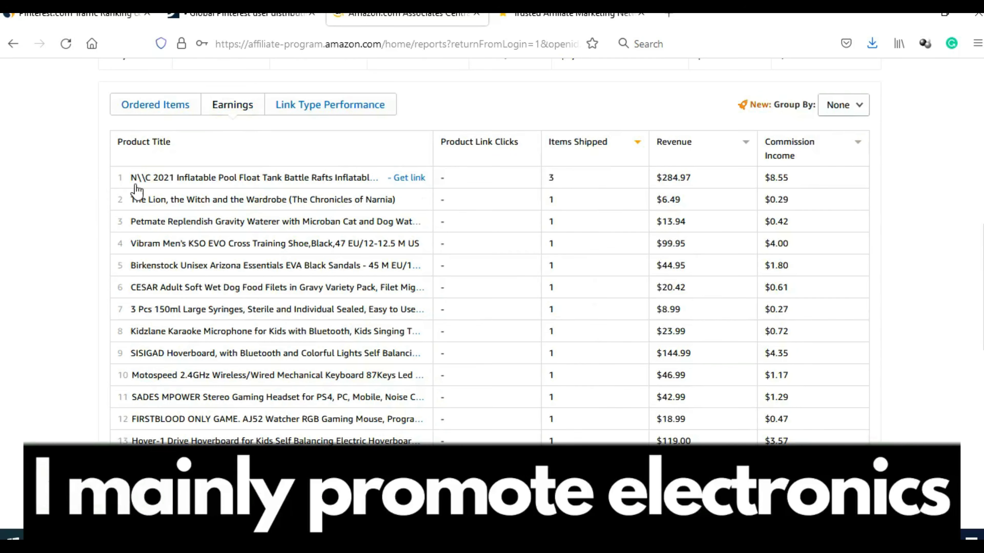
scroll(370, 308, "down", 2)
scroll(391, 322, "down", 2)
scroll(439, 347, "up", 6)
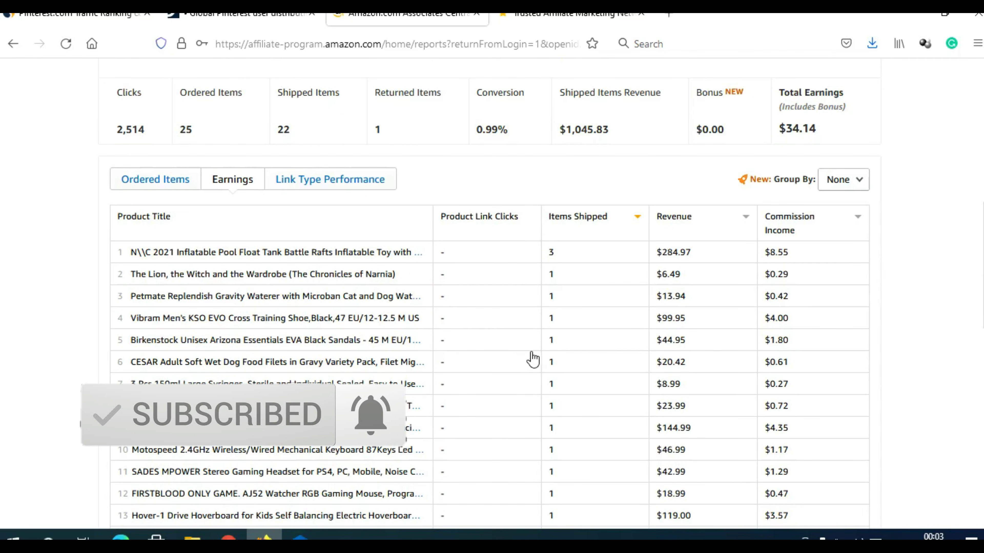
Look over the ShareASale home page, including its solutions for merchants, agencies and affiliates
key("ctrl+Tab")
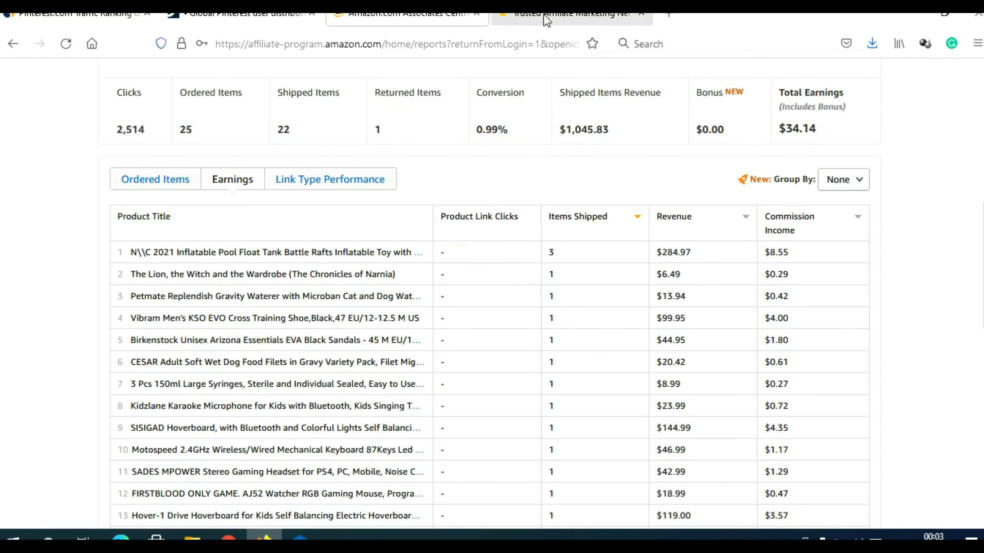
mouse_move(553, 116)
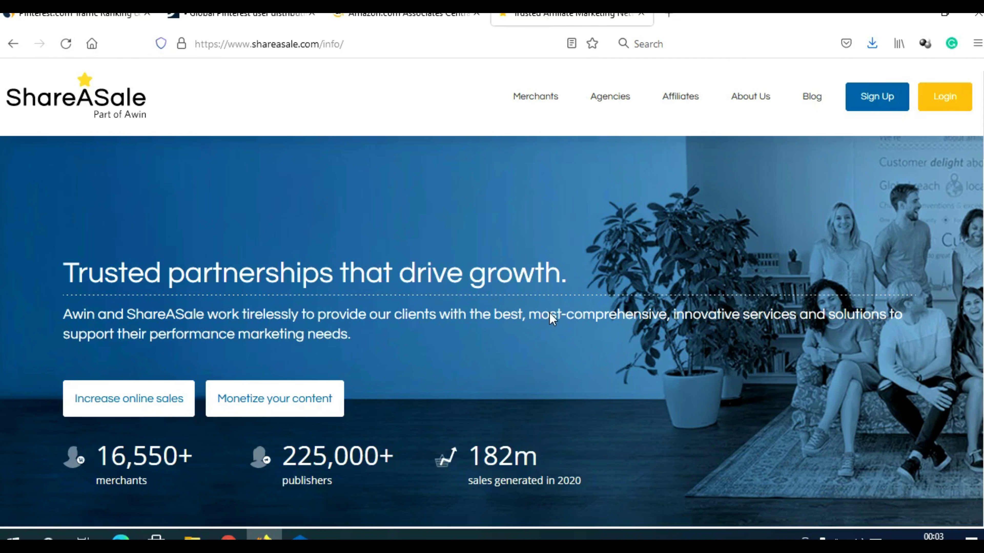
scroll(606, 341, "down", 5)
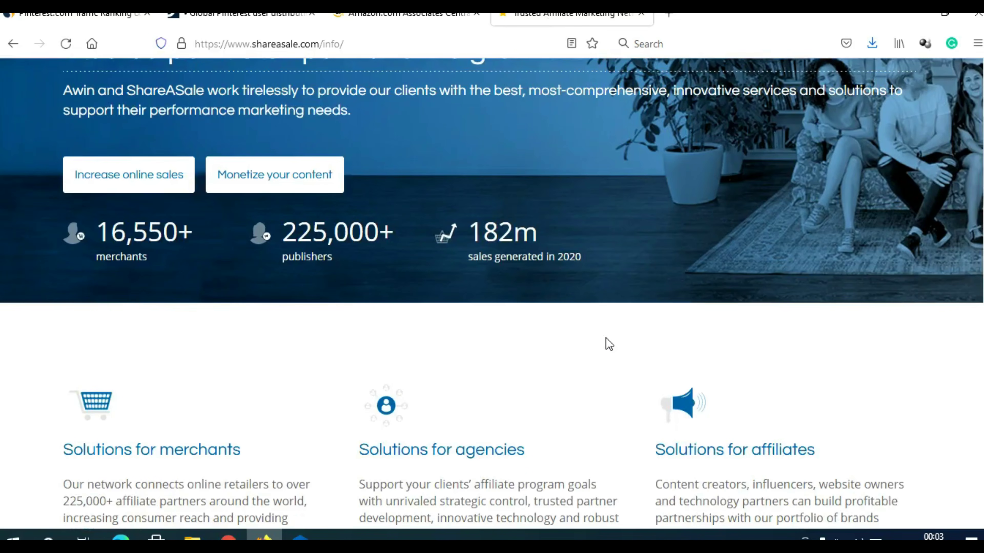
scroll(609, 344, "down", 2)
scroll(609, 344, "down", 3)
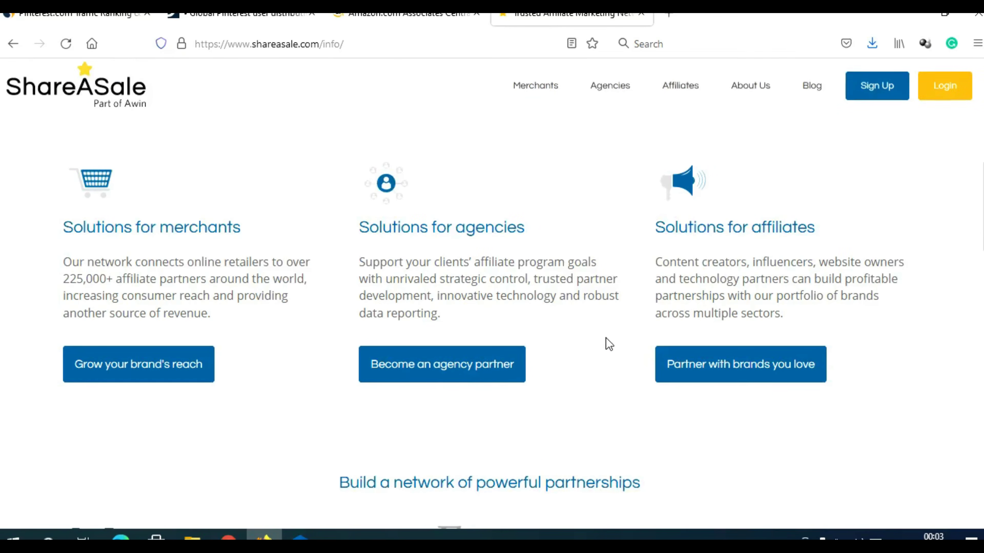
scroll(609, 344, "down", 2)
scroll(609, 344, "up", 4)
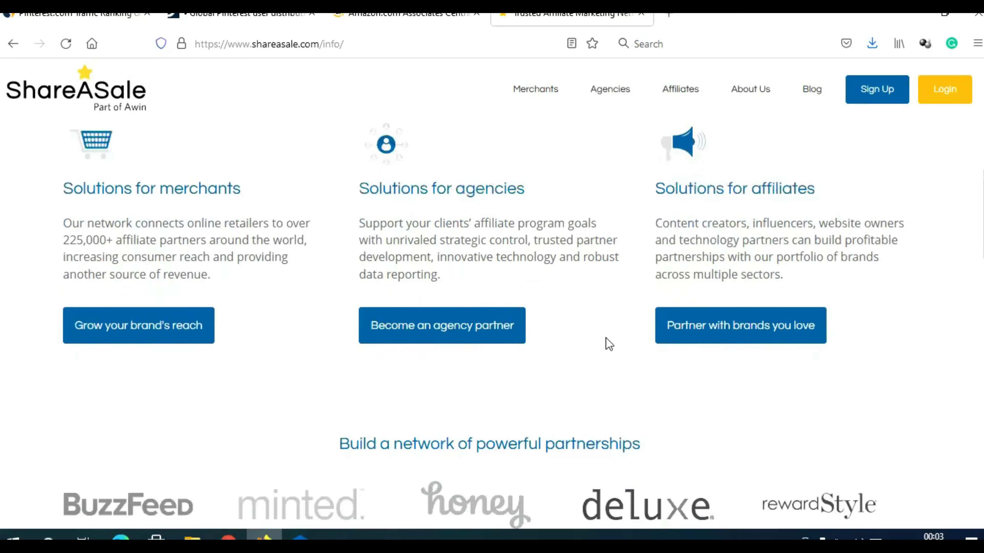
scroll(606, 337, "down", 1)
scroll(606, 338, "up", 3)
scroll(609, 344, "up", 3)
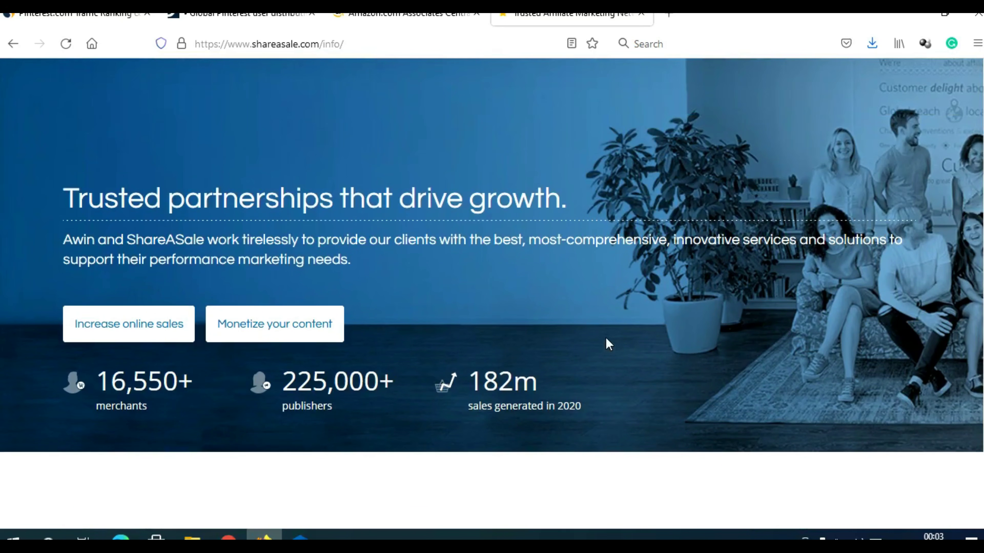
scroll(606, 339, "up", 2)
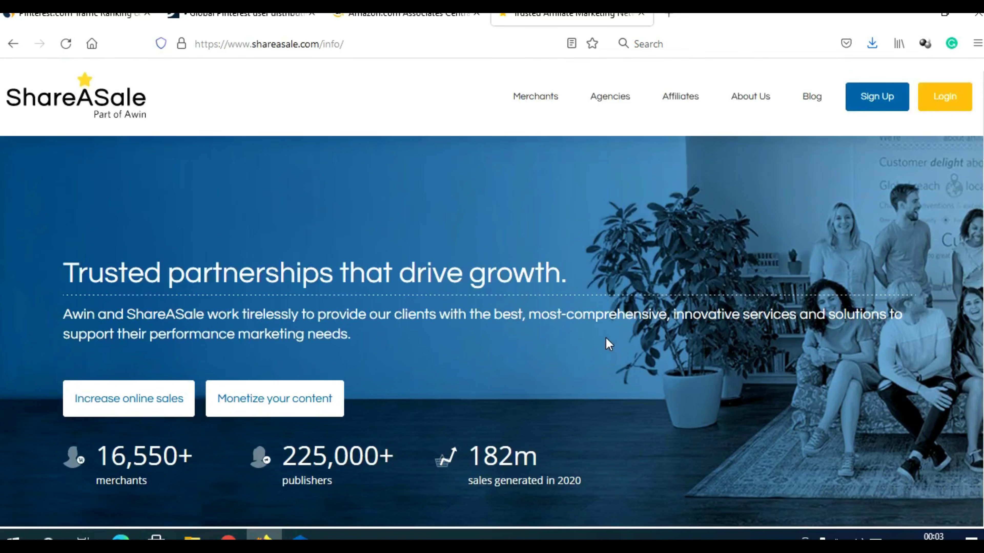
scroll(609, 344, "down", 2)
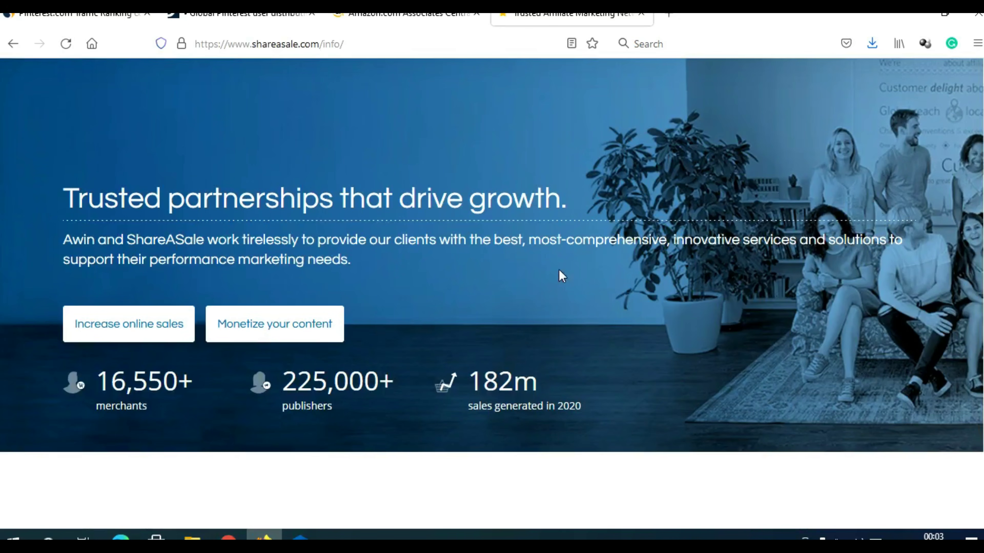
Return to the Amazon Associates earnings report and look through the product list again
left_click(426, 17)
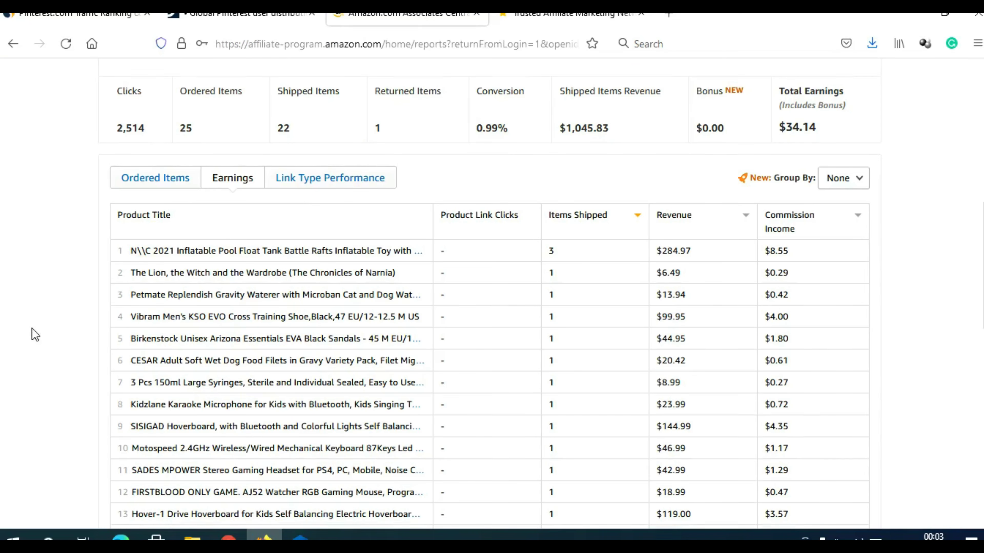
scroll(33, 337, "down", 3)
scroll(35, 331, "up", 2)
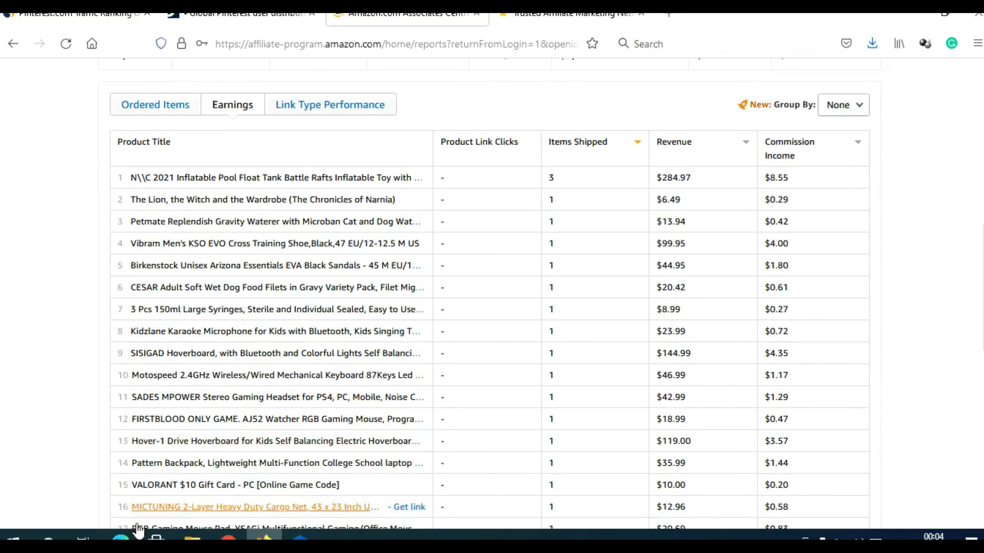
Switch to the Edge window with the Pinterest profile and highlight its name and follower counts
left_click(121, 537)
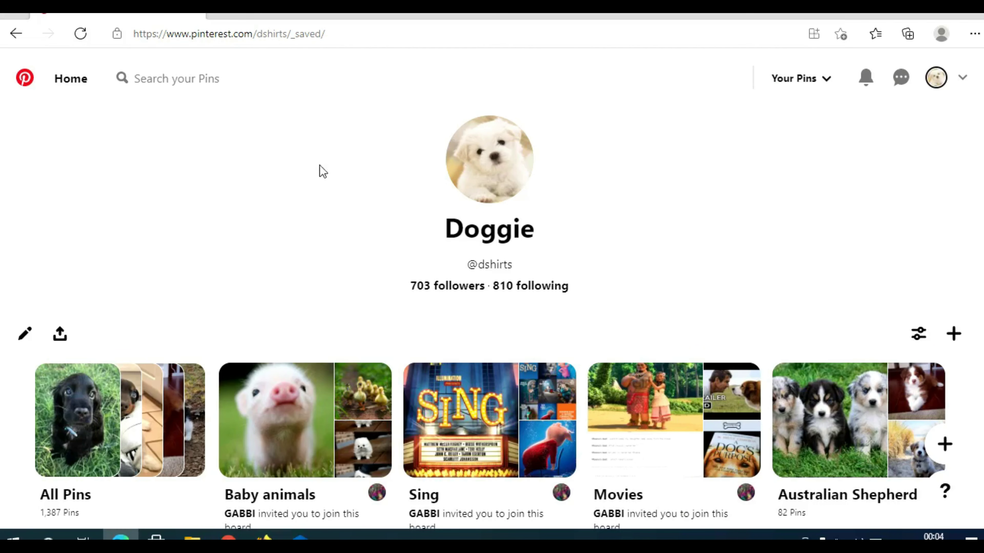
left_click_drag(370, 236, 650, 305)
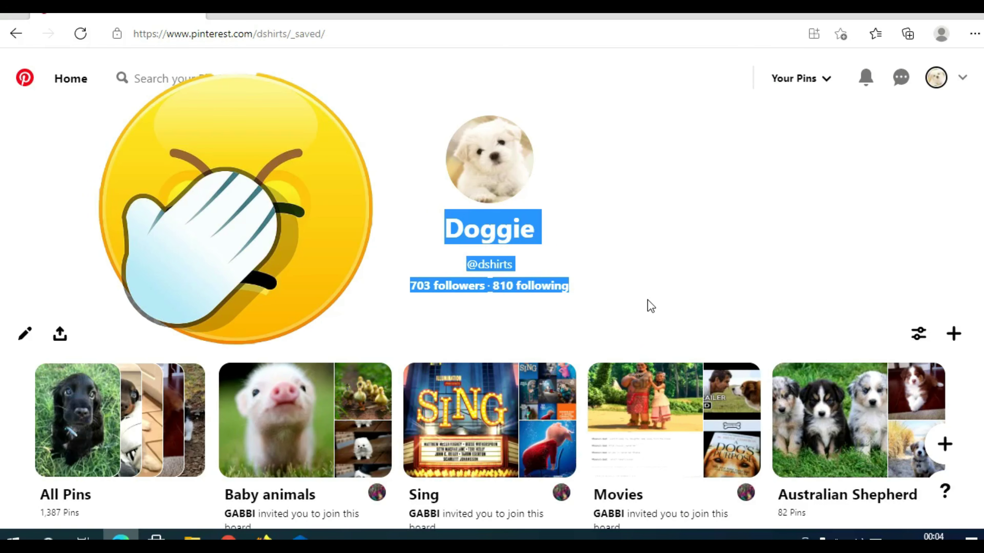
left_click(650, 306)
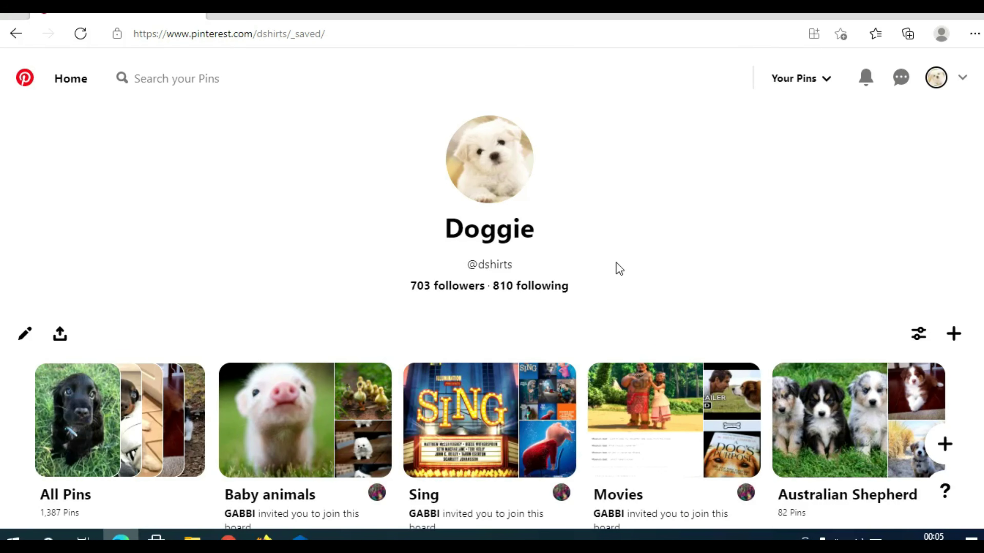
Browse the profile's saved boards from the board invitations down to the dog breed boards
scroll(975, 316, "down", 8)
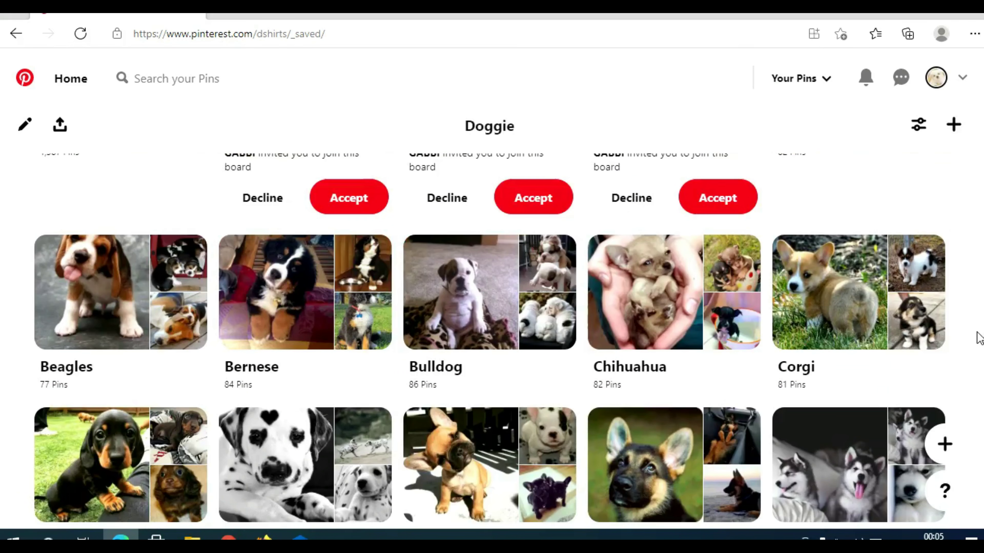
scroll(977, 339, "down", 4)
scroll(975, 342, "up", 4)
scroll(975, 342, "down", 6)
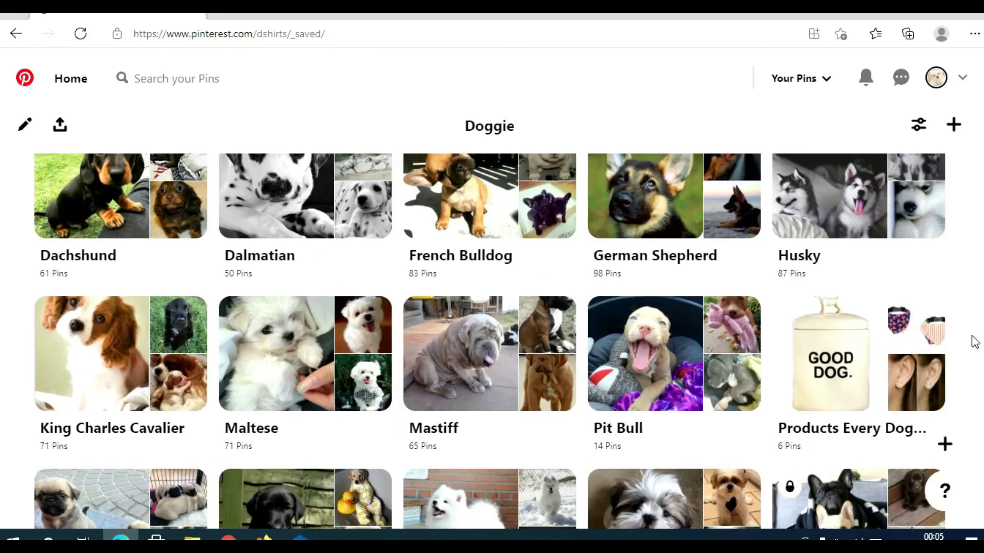
Sort the profile's boards from A to Z
scroll(974, 341, "up", 6)
left_click(918, 124)
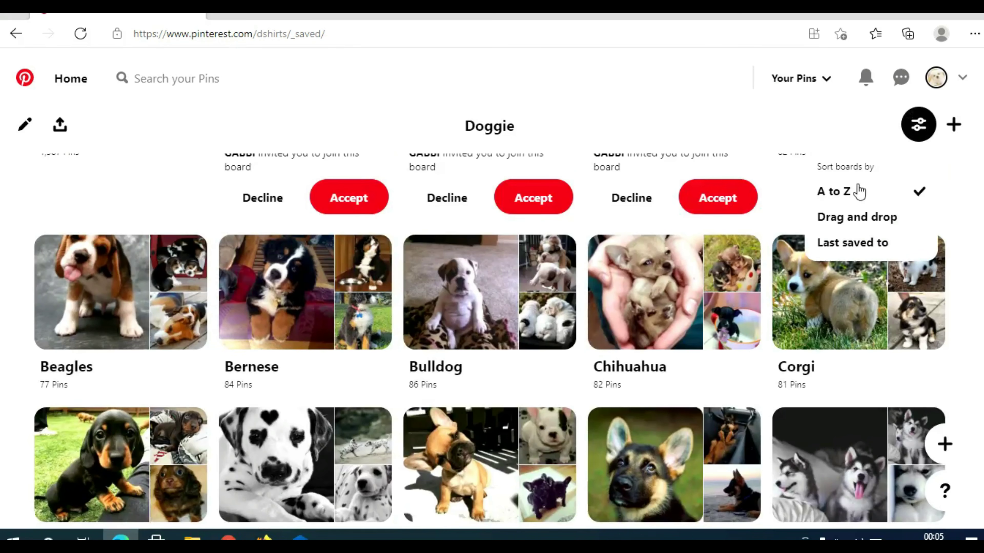
left_click(838, 195)
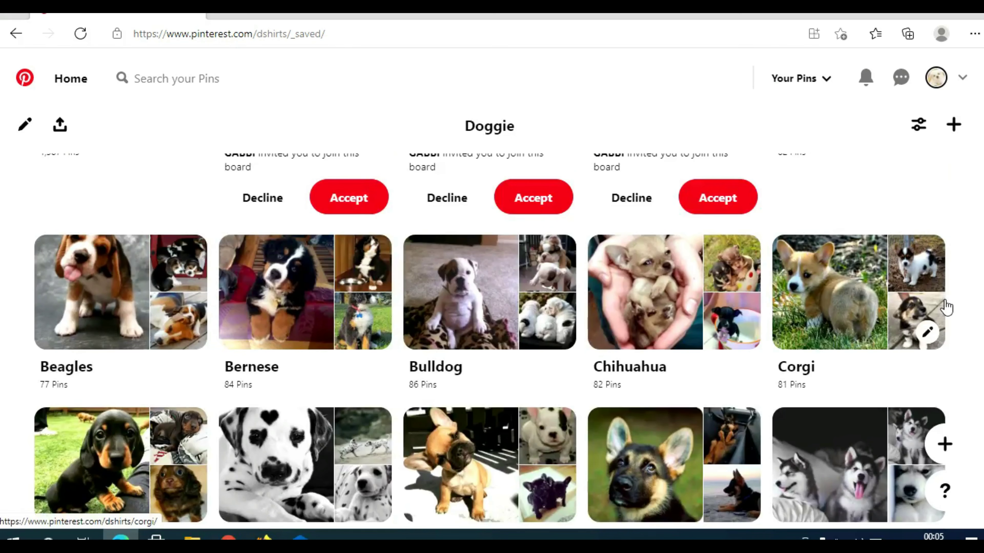
Look through the alphabetically sorted dog breed boards on the profile
scroll(945, 306, "down", 2)
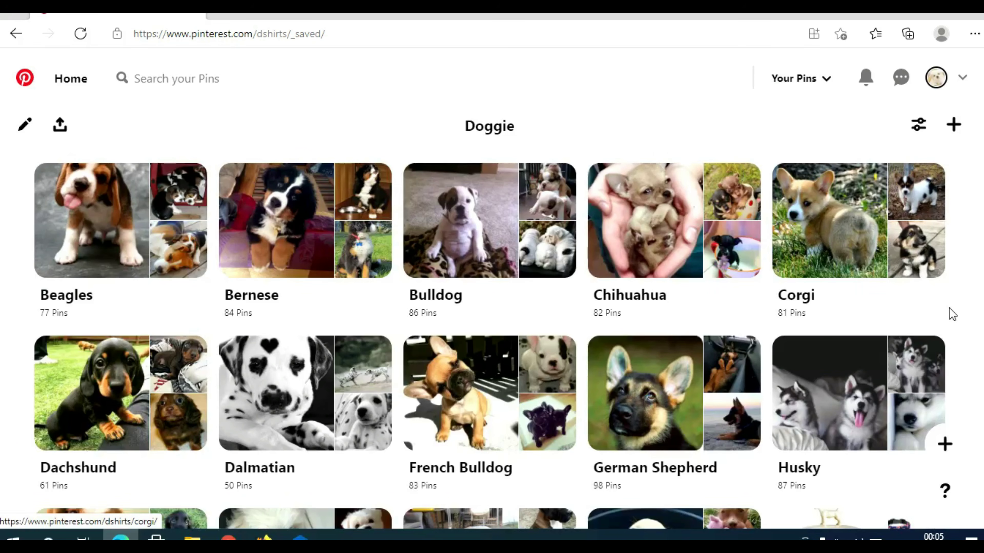
scroll(308, 323, "down", 8)
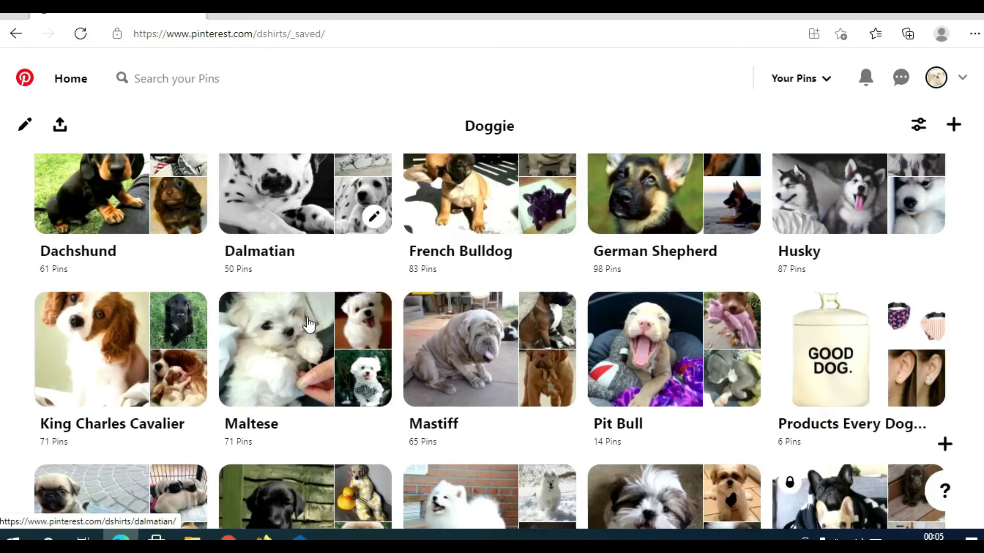
scroll(405, 368, "up", 12)
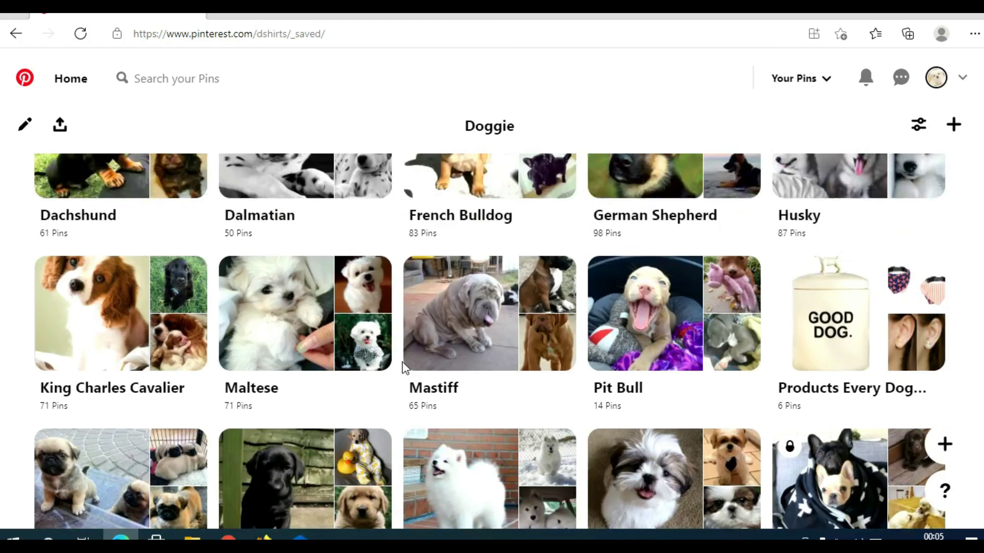
scroll(405, 368, "down", 2)
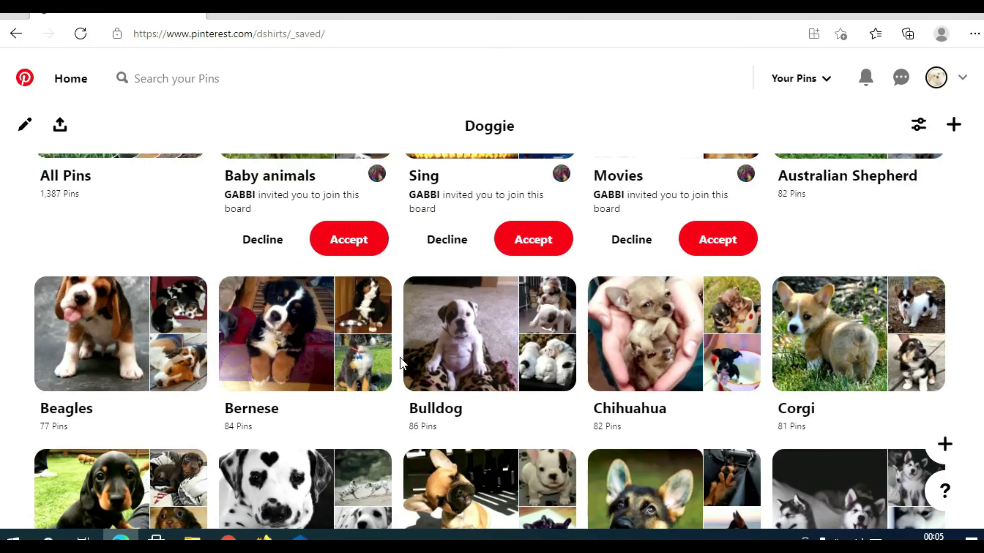
Open the Beagles board, look through its pins and check the board title
left_click(107, 361)
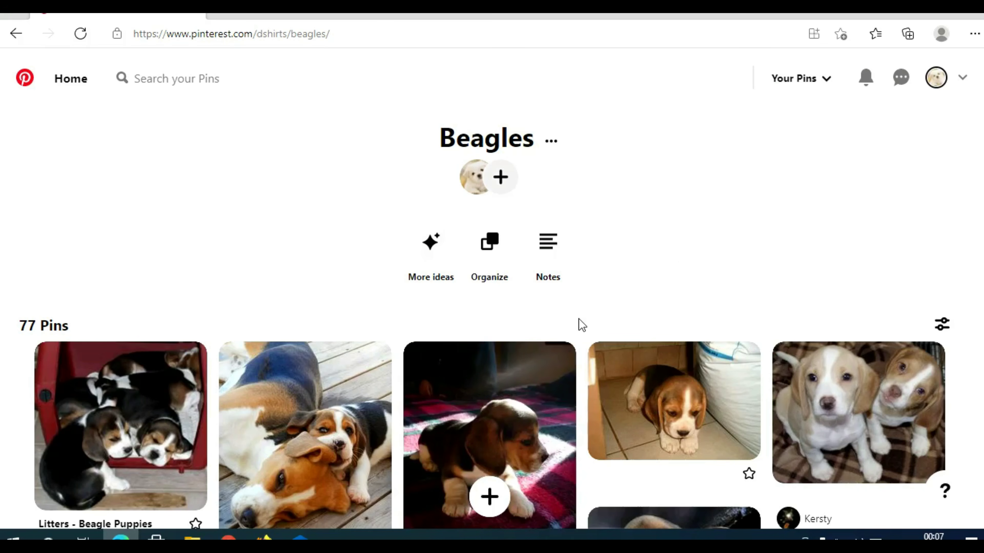
scroll(579, 318, "down", 3)
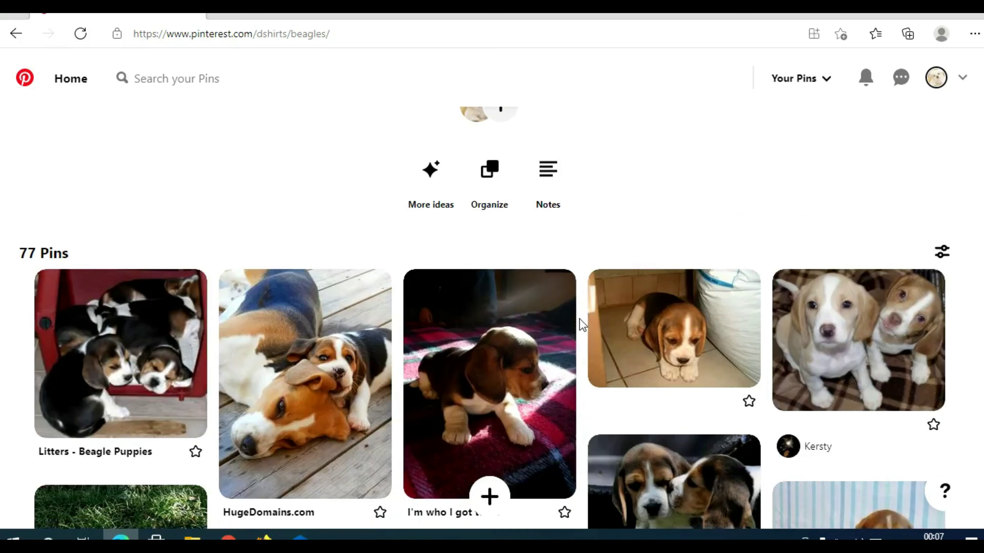
scroll(581, 318, "down", 2)
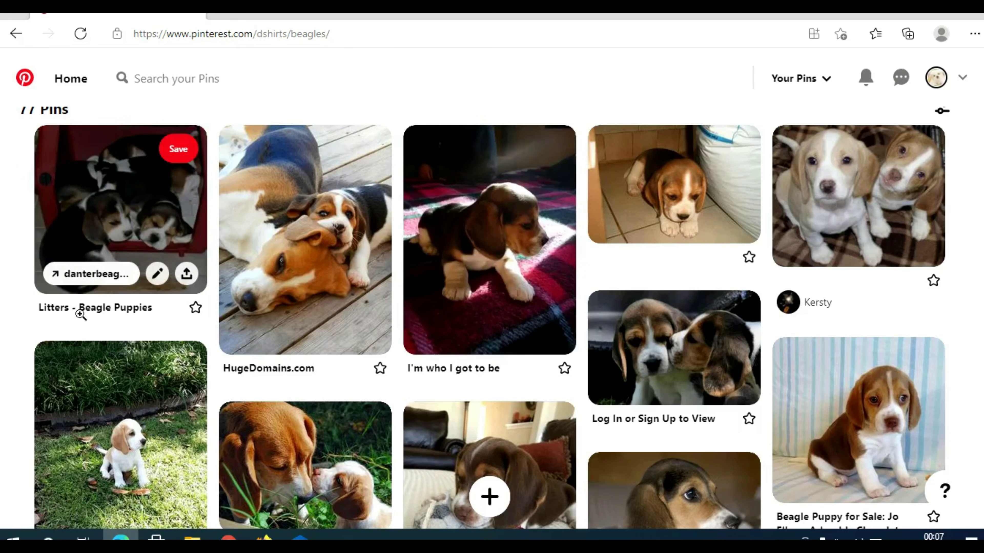
scroll(179, 327, "up", 6)
left_click_drag(426, 133, 558, 153)
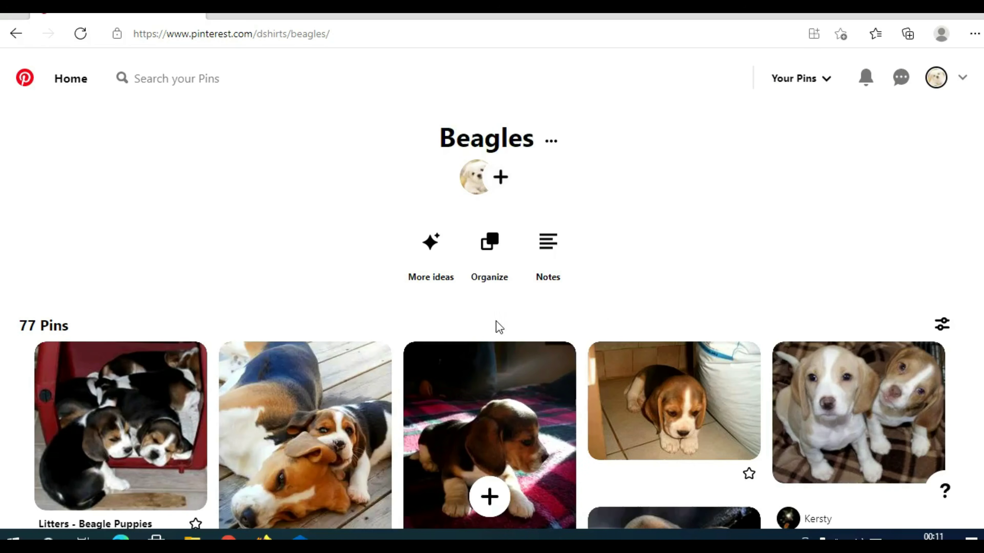
Go back from the Beagles board to the overview of the profile's saved boards
left_click(15, 34)
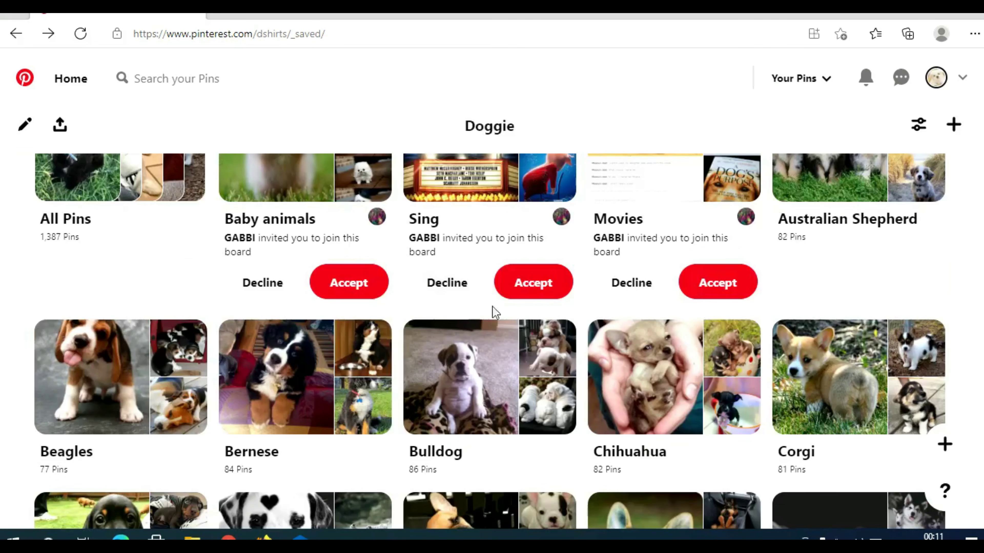
scroll(966, 302, "up", 1)
scroll(966, 303, "up", 2)
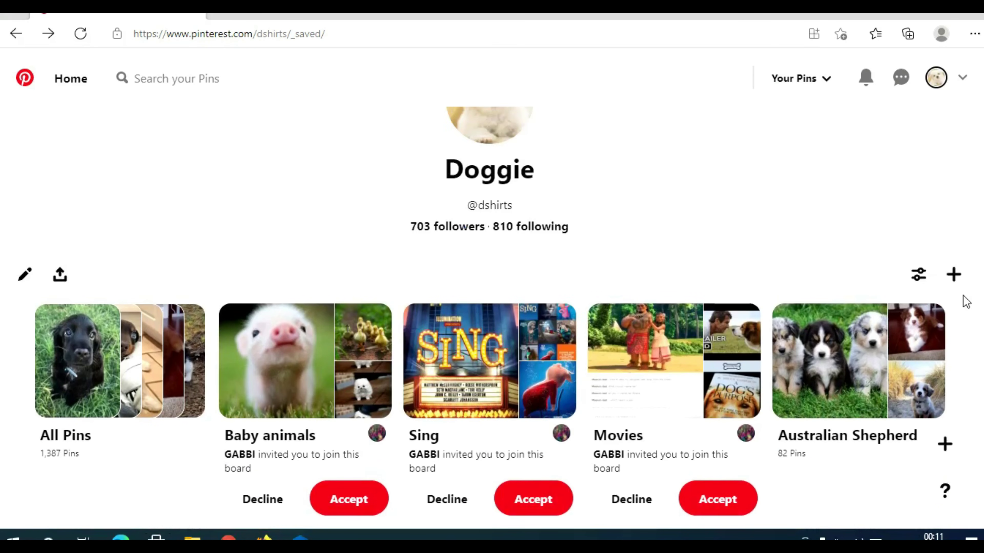
scroll(966, 302, "down", 2)
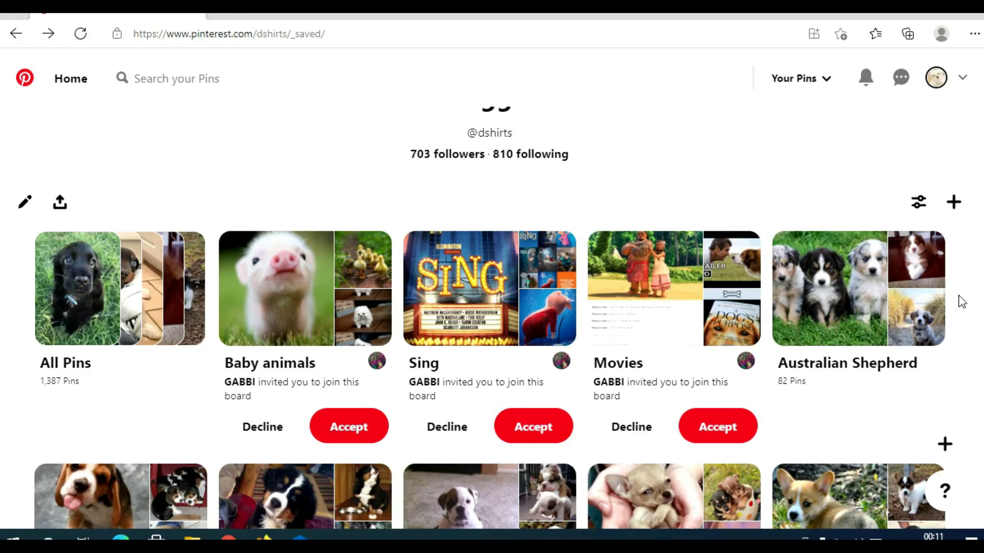
scroll(937, 389, "up", 3)
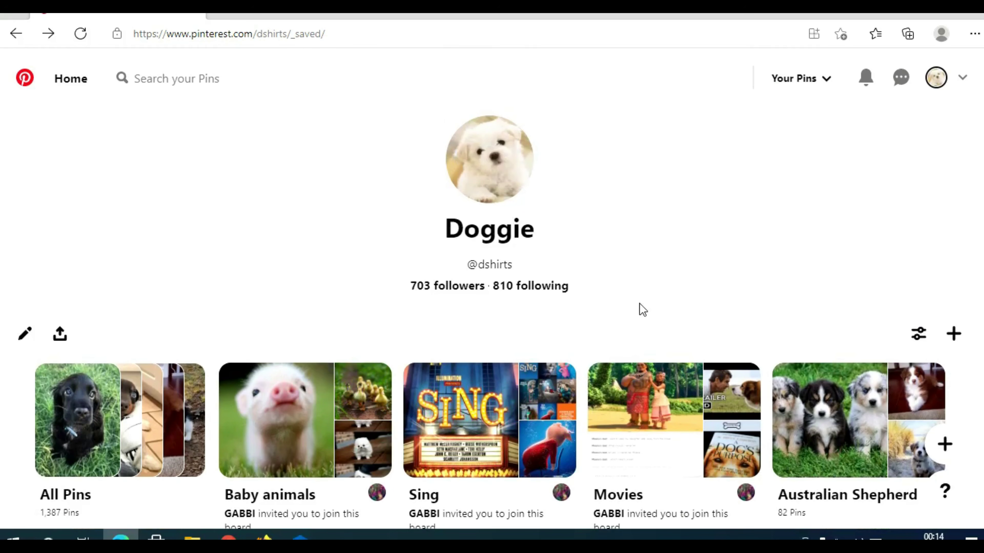
Switch to Firefox and look through the dog photos posted on the dog_lovers_1 Instagram profile
left_click(265, 537)
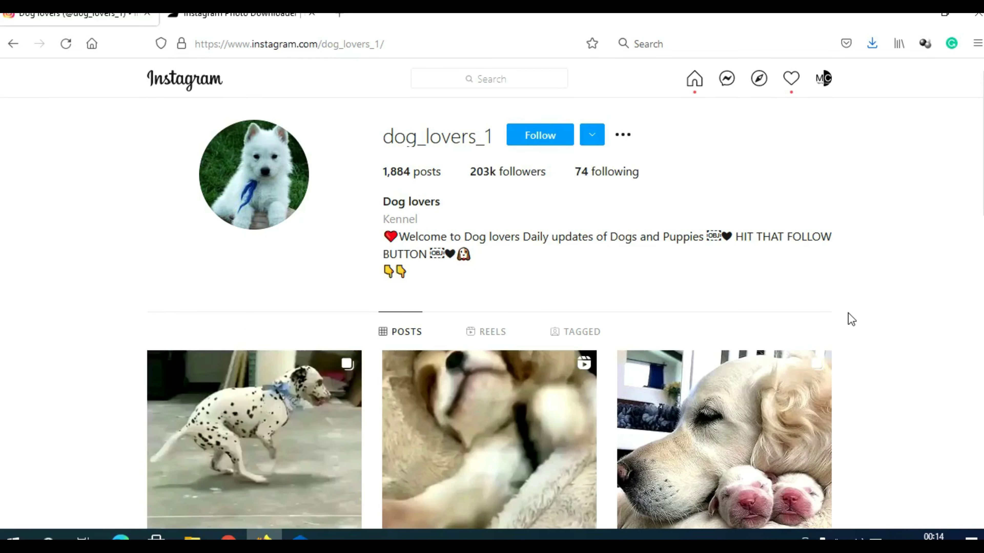
scroll(848, 318, "down", 3)
scroll(850, 318, "down", 7)
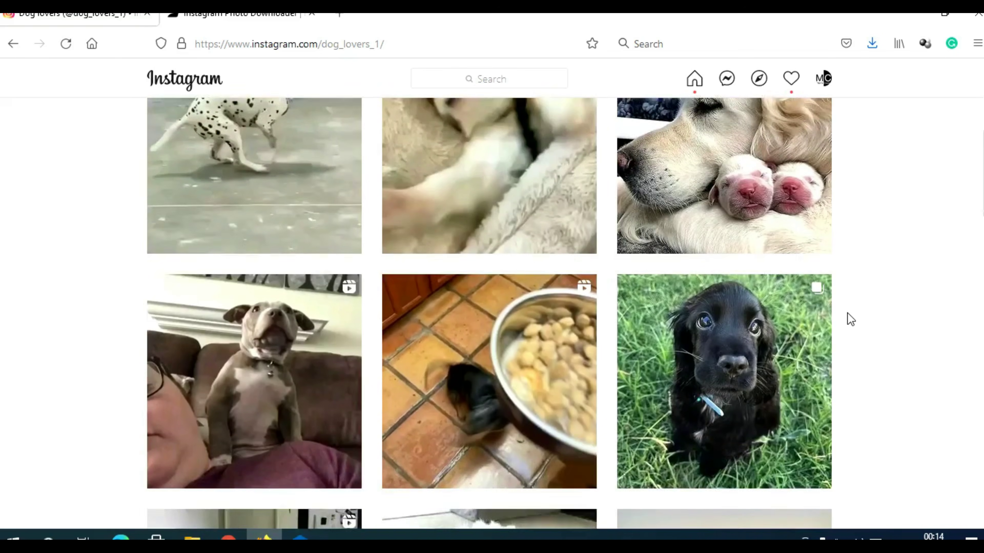
scroll(850, 319, "down", 8)
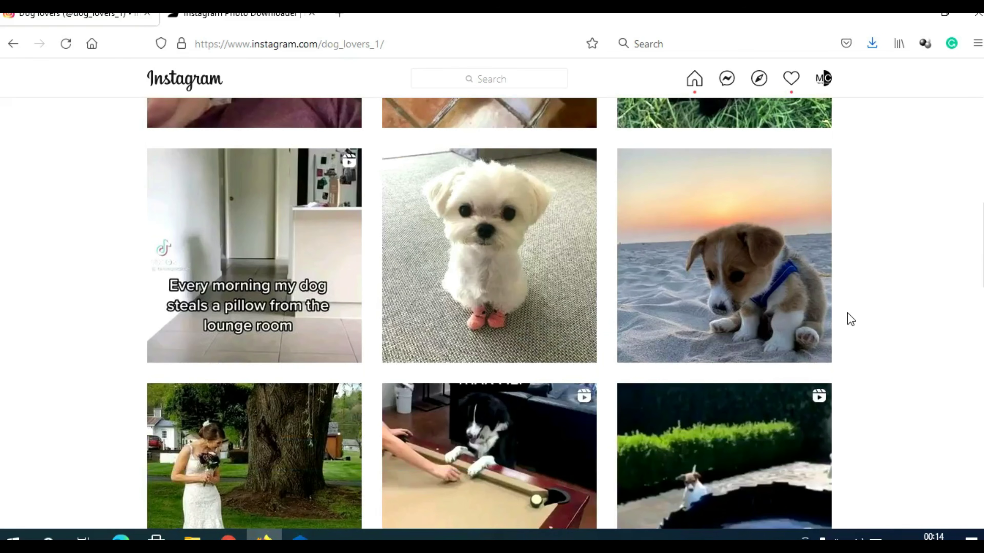
scroll(850, 320, "down", 3)
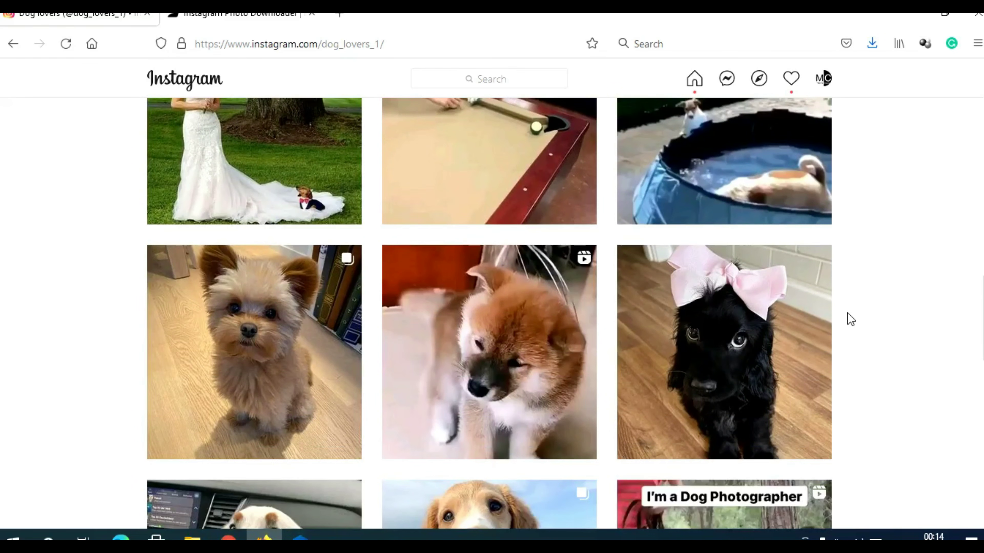
scroll(850, 319, "down", 2)
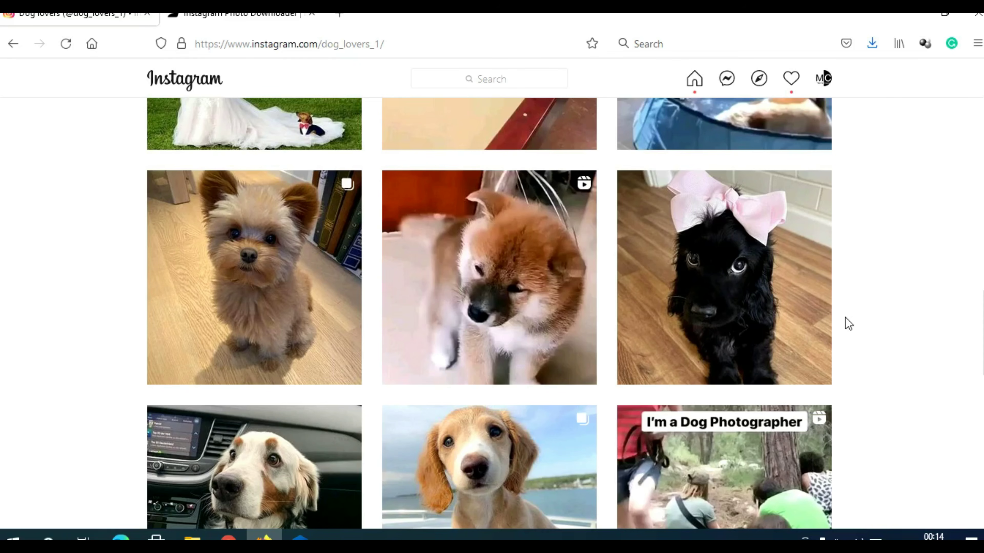
Open the post of the black puppy with the pink bow and copy its link
left_click(710, 327)
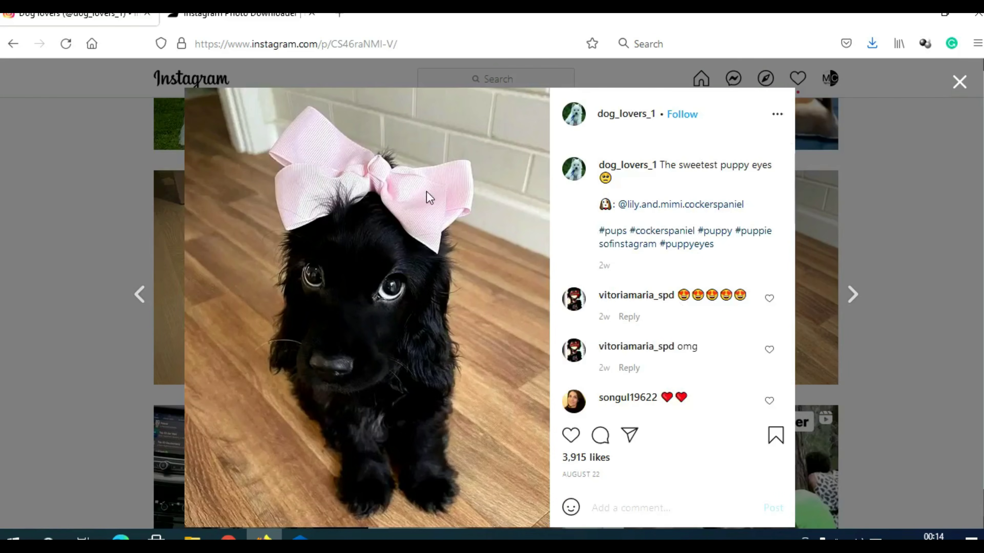
left_click(323, 44)
right_click(321, 44)
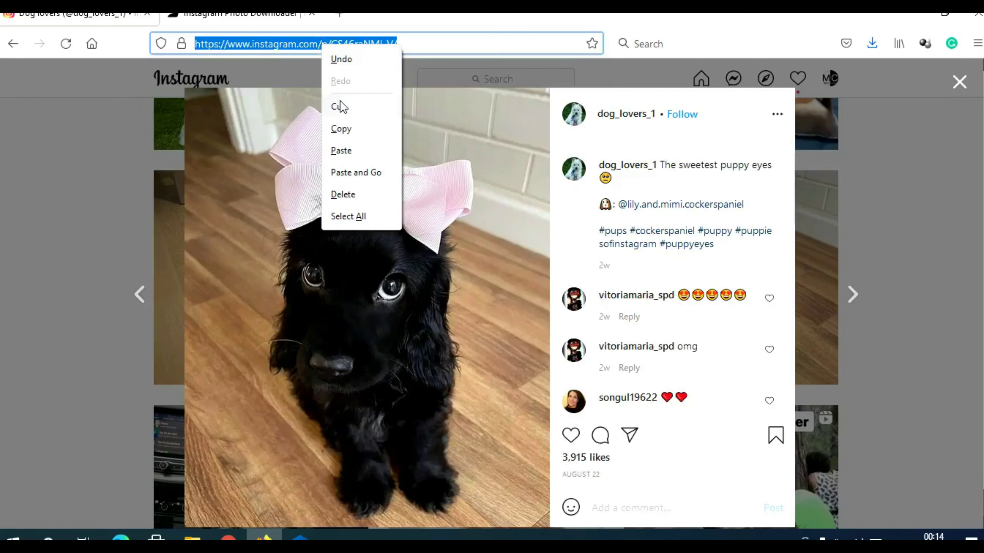
left_click(357, 129)
Look up the copied post link in the Inflact Instagram photo downloader and save the puppy photo as a file
key("ctrl+Tab")
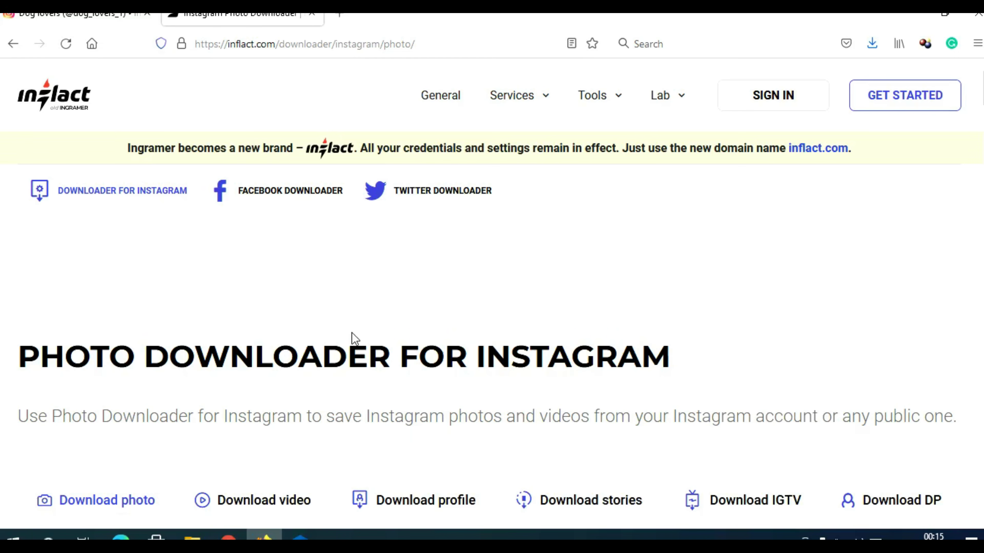
scroll(352, 332, "down", 5)
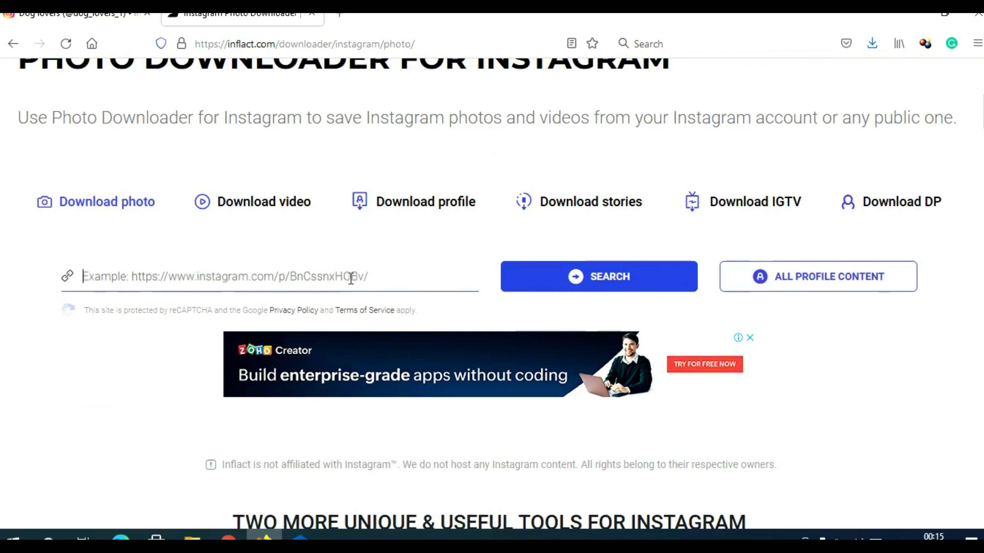
left_click(351, 278)
key("ctrl+v")
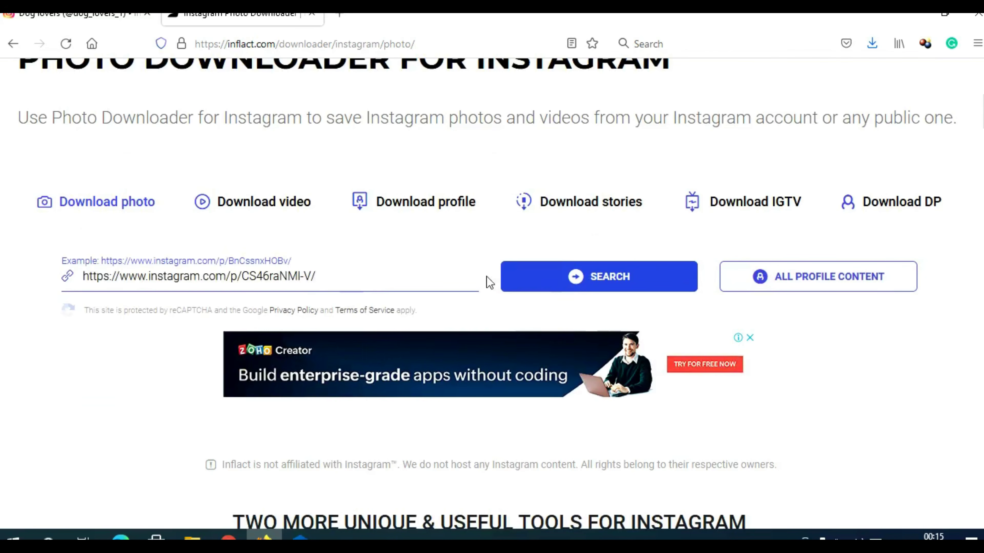
left_click(606, 289)
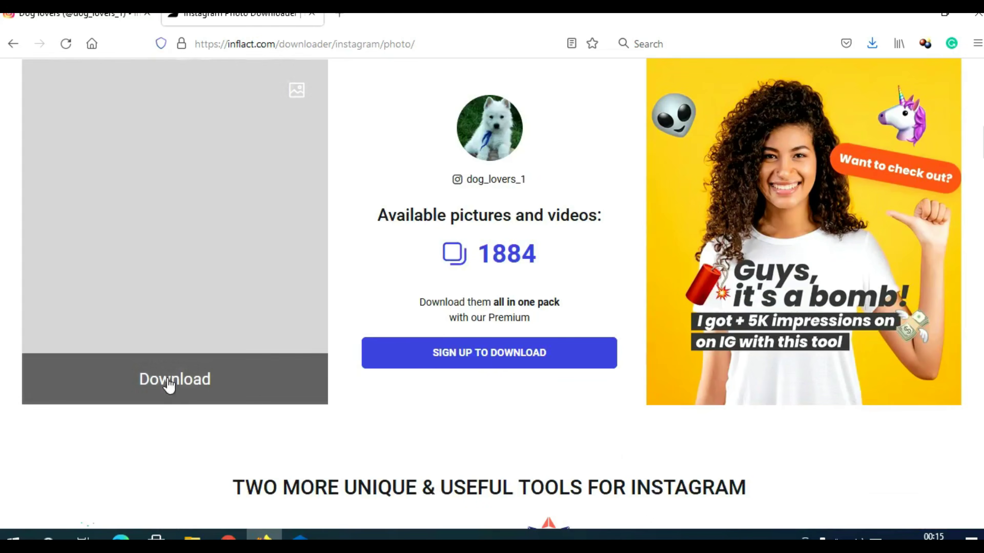
left_click(191, 387)
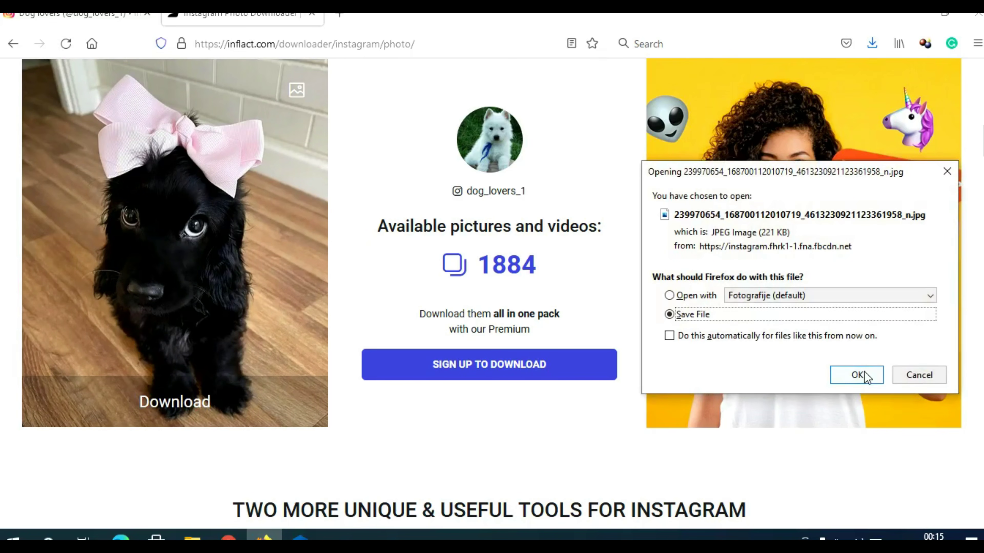
left_click(856, 375)
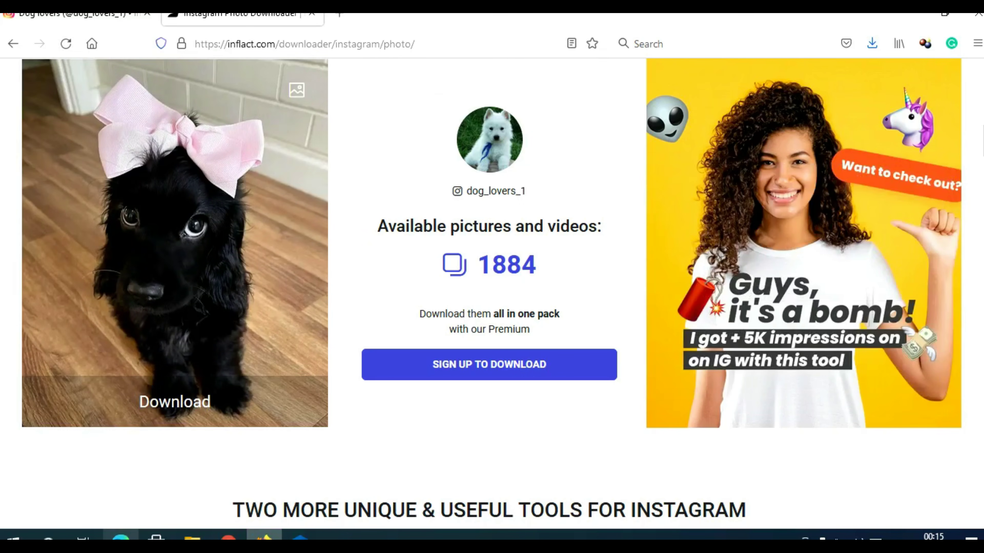
Switch back to Pinterest, create a new pin and upload the downloaded puppy photo to it
left_click(120, 536)
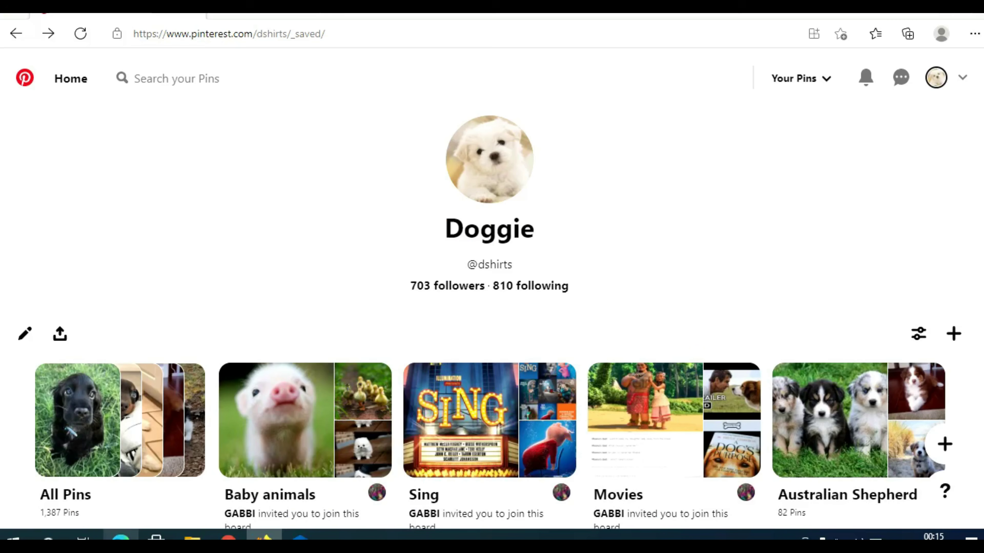
left_click(954, 341)
left_click(860, 405)
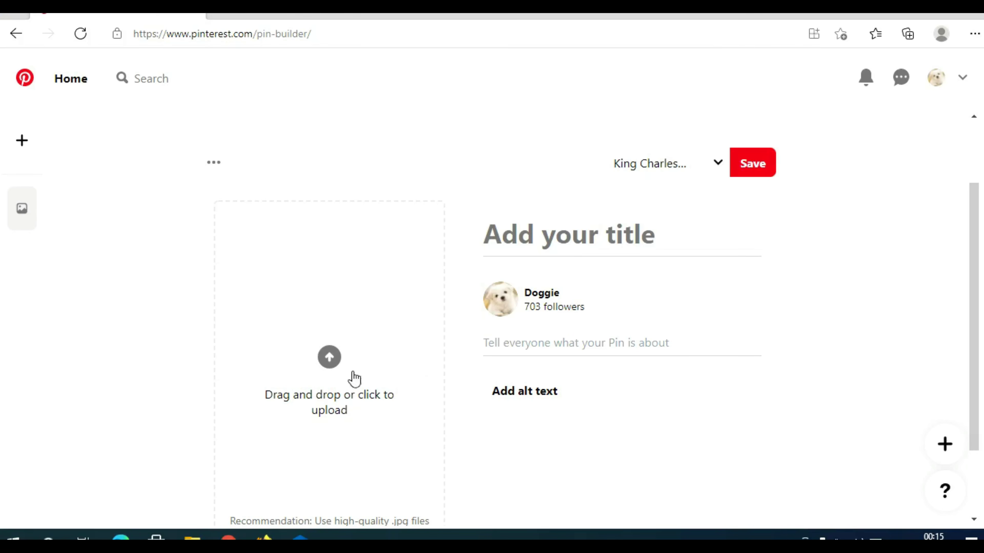
left_click(332, 359)
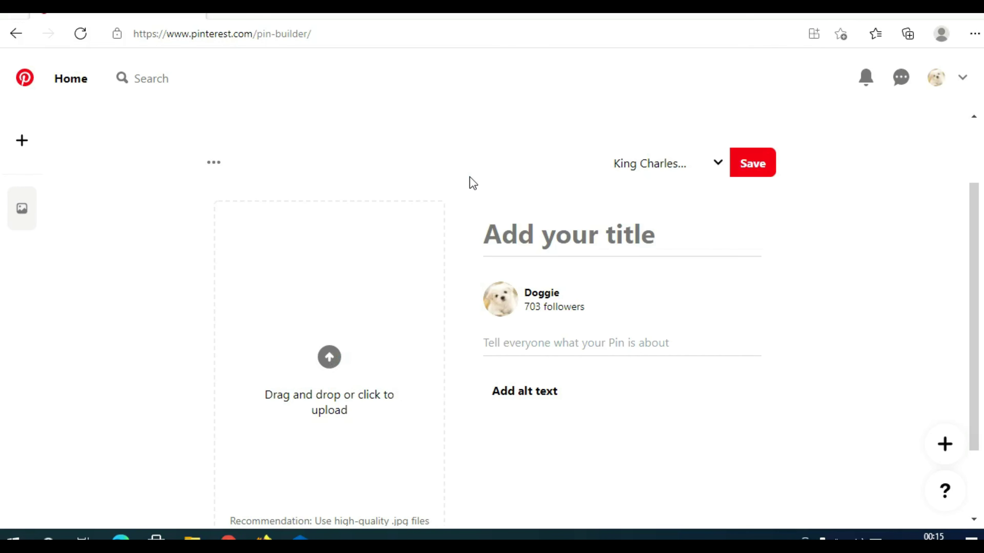
left_click_drag(486, 123, 474, 176)
double_click(248, 151)
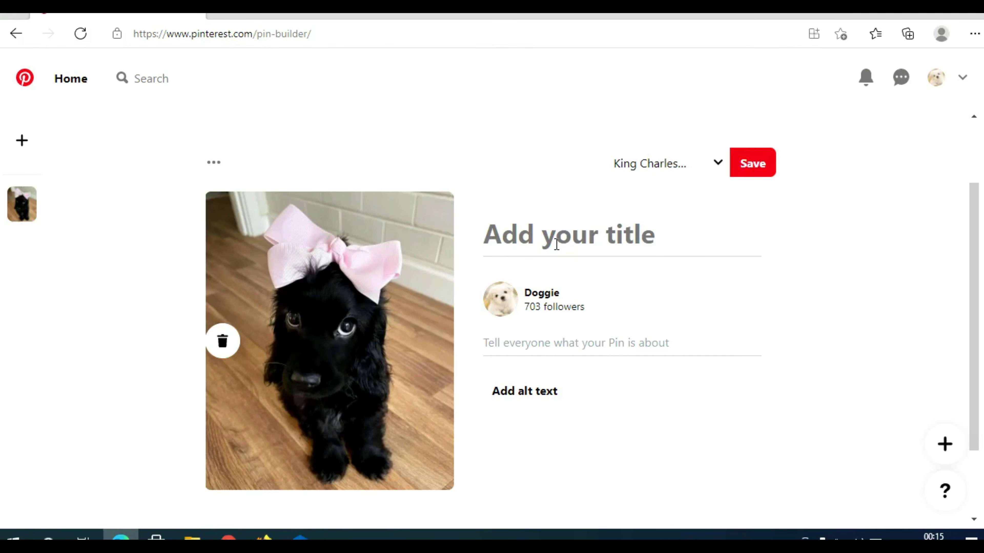
Copy the caption "The sweetest puppy eyes 🥺" from the Instagram post and paste it as the pin's title
left_click(264, 537)
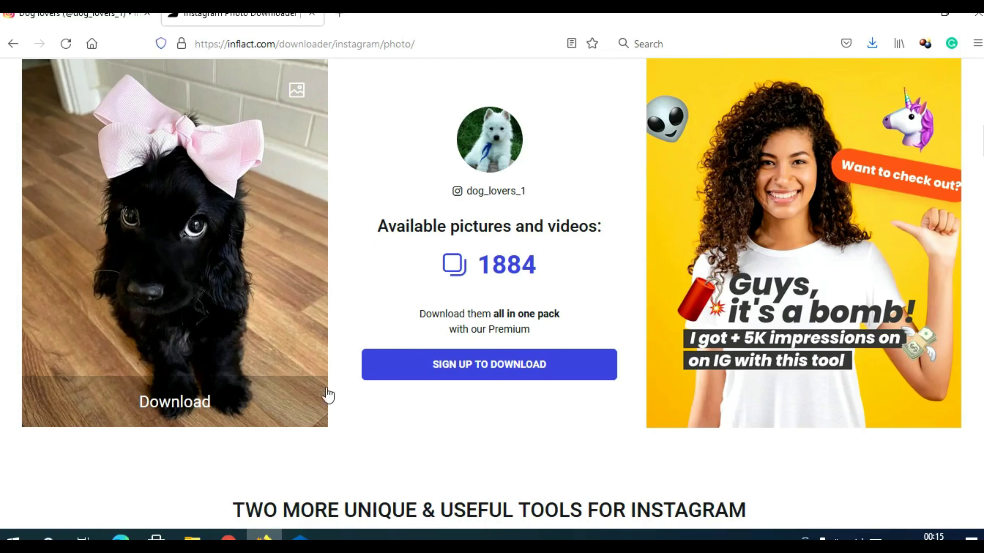
left_click(97, 16)
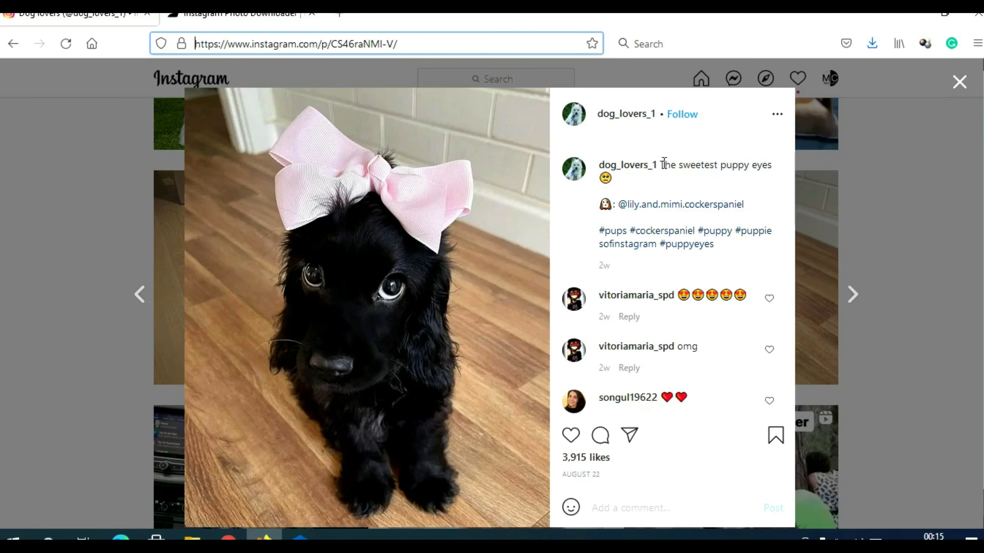
left_click_drag(660, 167, 678, 180)
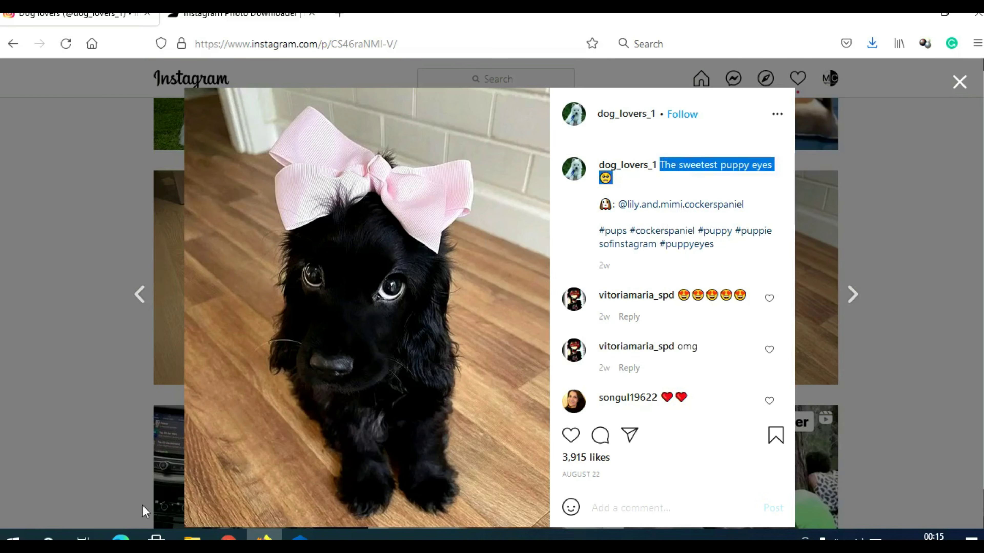
left_click(121, 536)
left_click(540, 243)
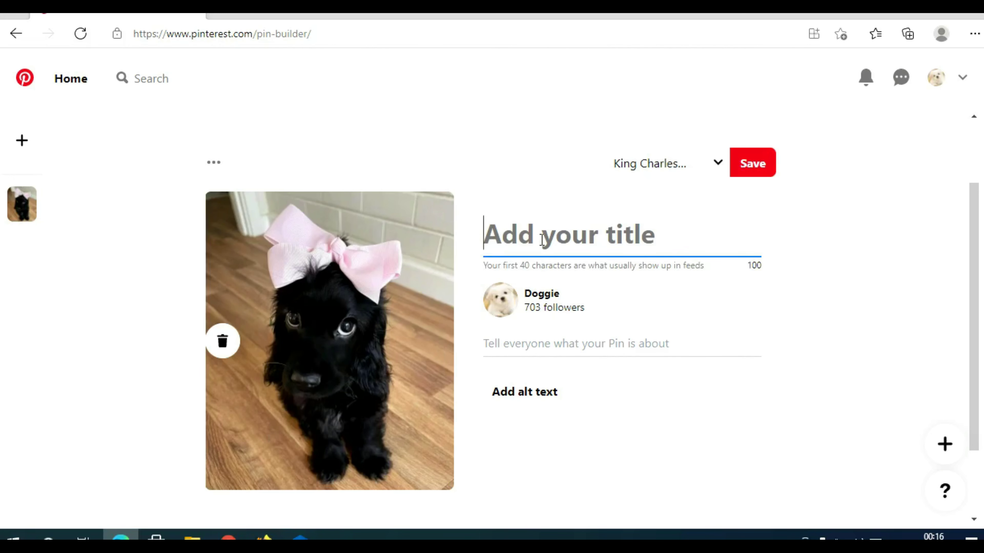
key("ctrl+v")
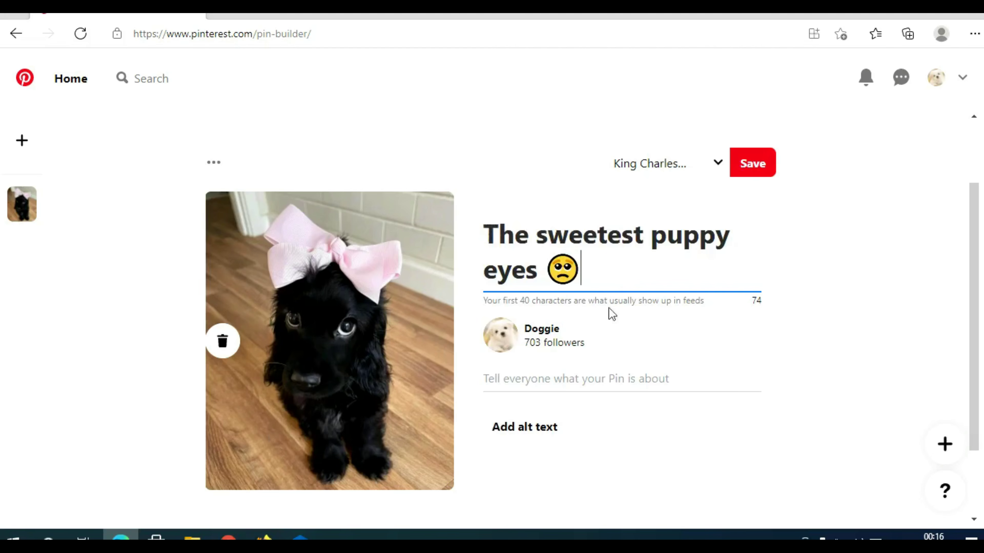
Go through the pin's description, alt text and destination link fields without filling them in
scroll(610, 271, "down", 2)
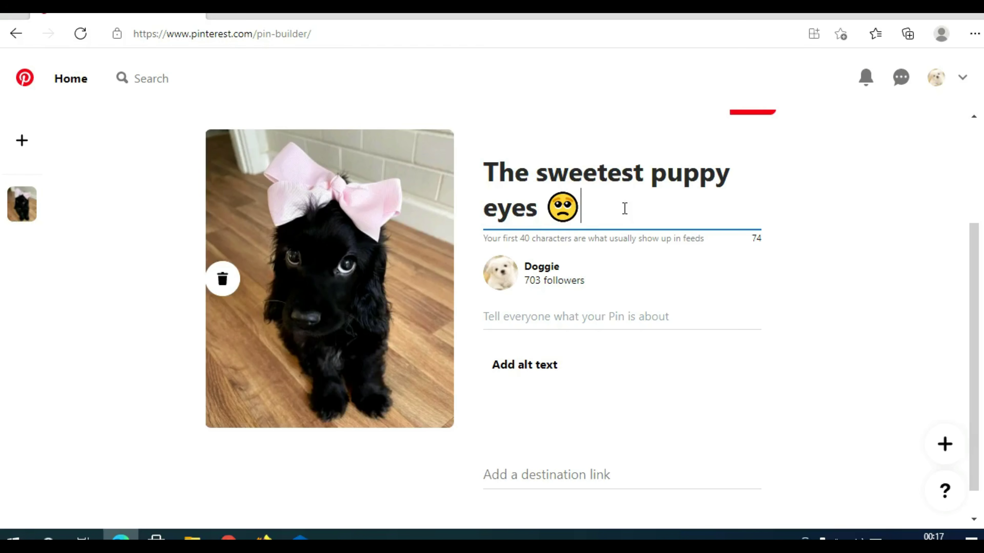
left_click(582, 321)
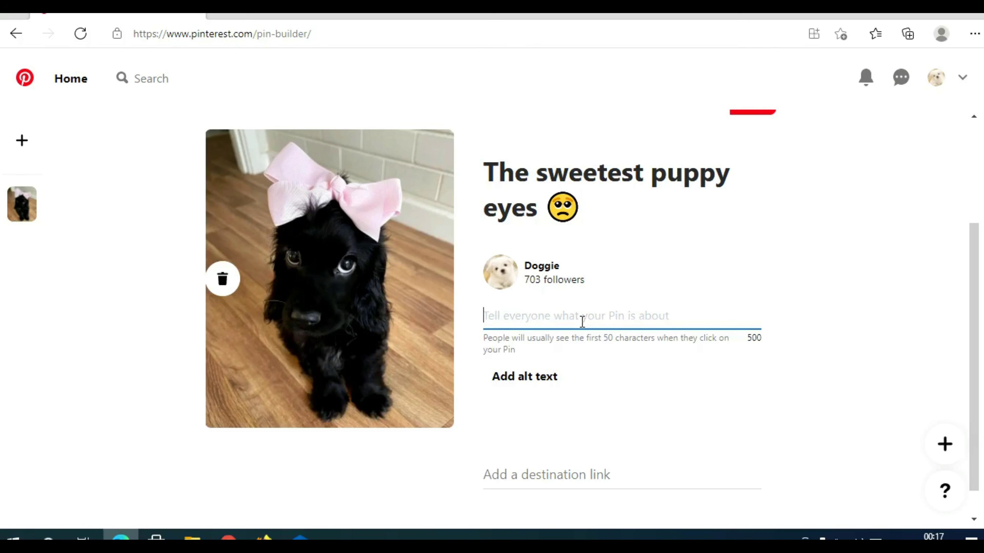
left_click(747, 340)
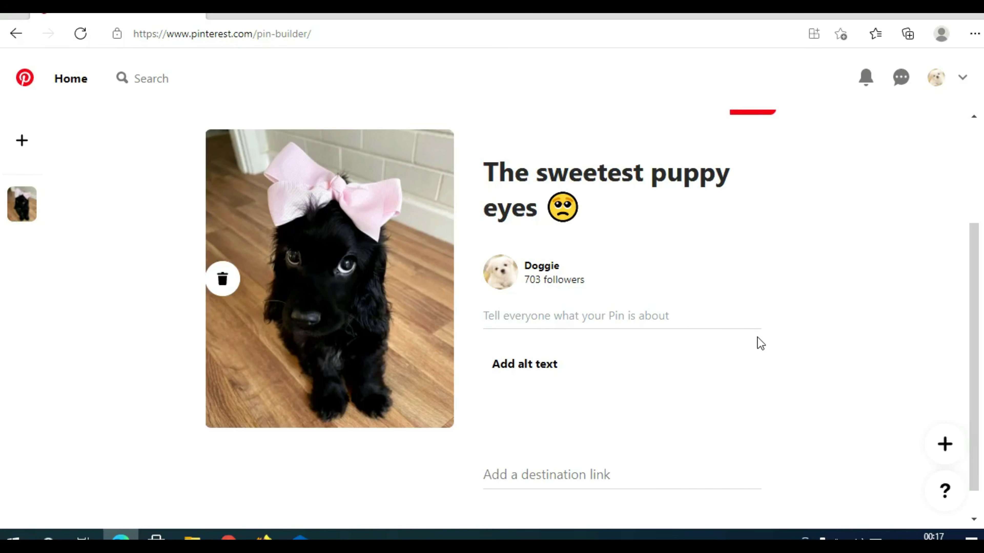
left_click(676, 317)
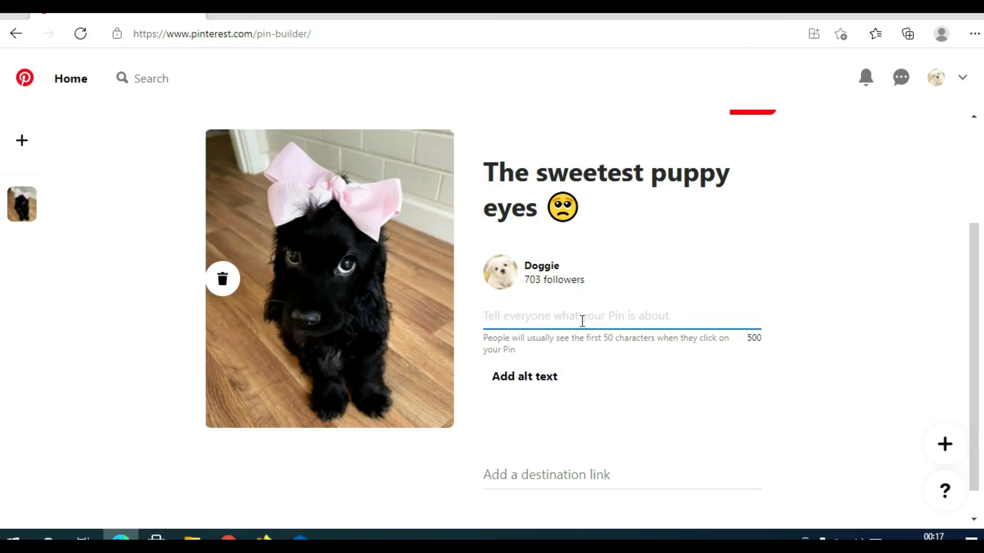
left_click(529, 380)
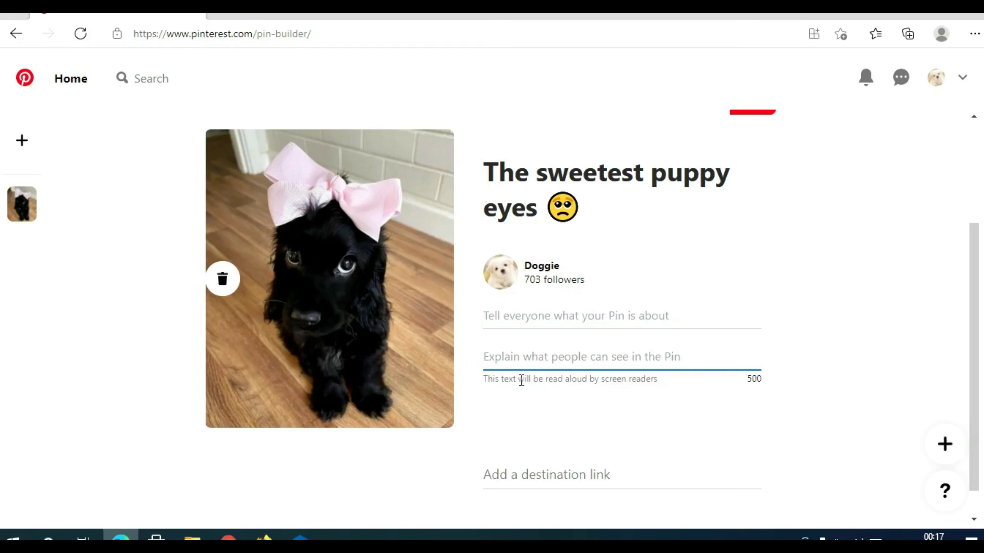
left_click(553, 479)
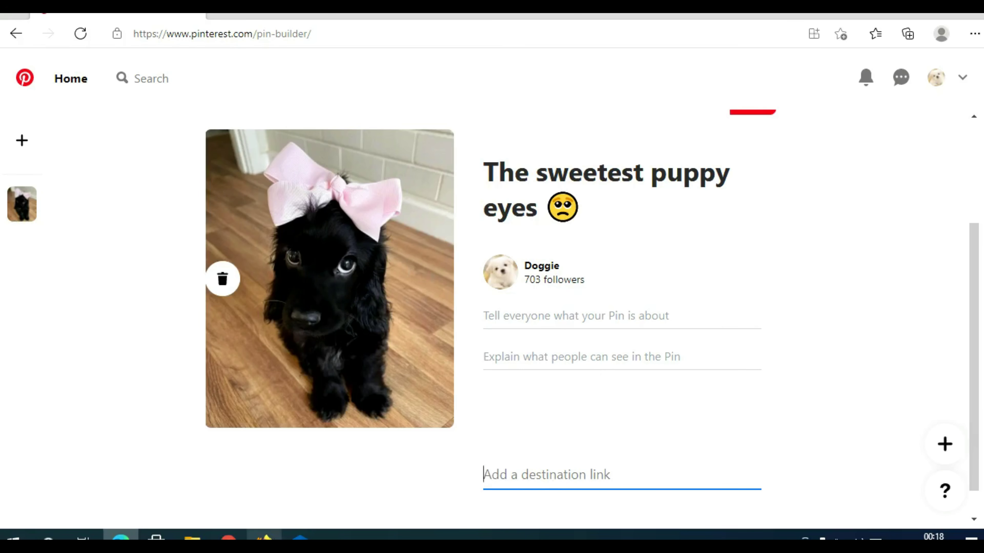
Return to the Instagram post, open the cocker spaniel profile credited in its caption and look through its posts
key("alt+Tab")
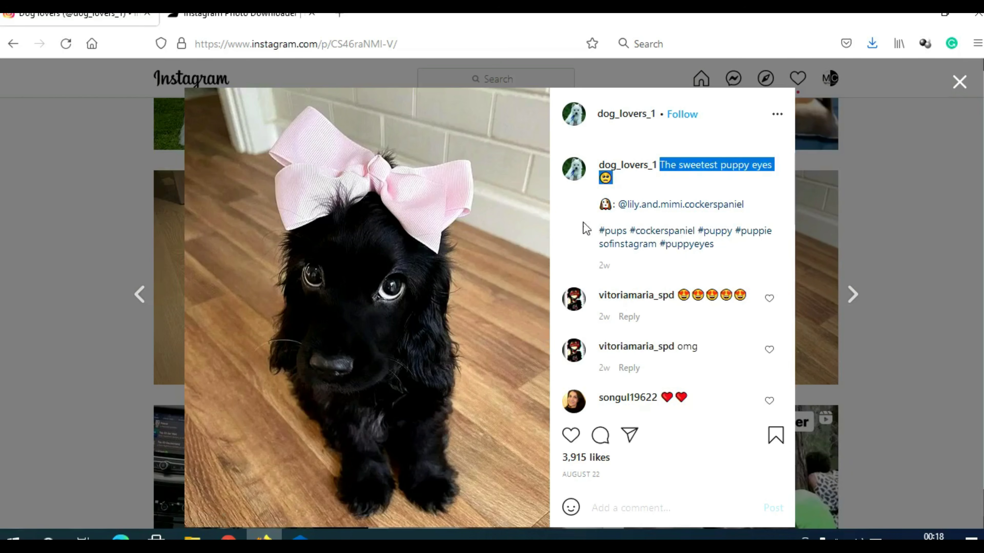
left_click(666, 207)
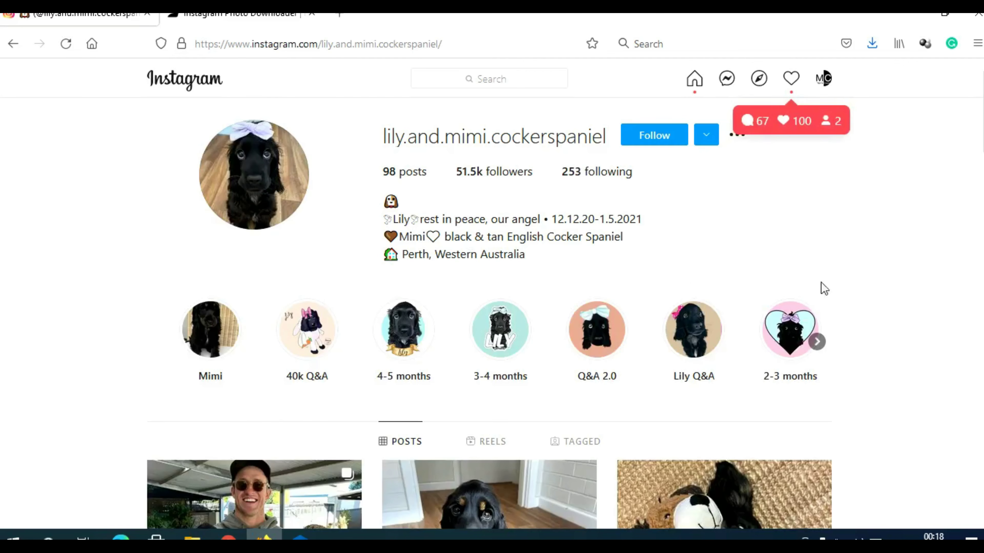
scroll(817, 277, "down", 5)
scroll(840, 355, "down", 20)
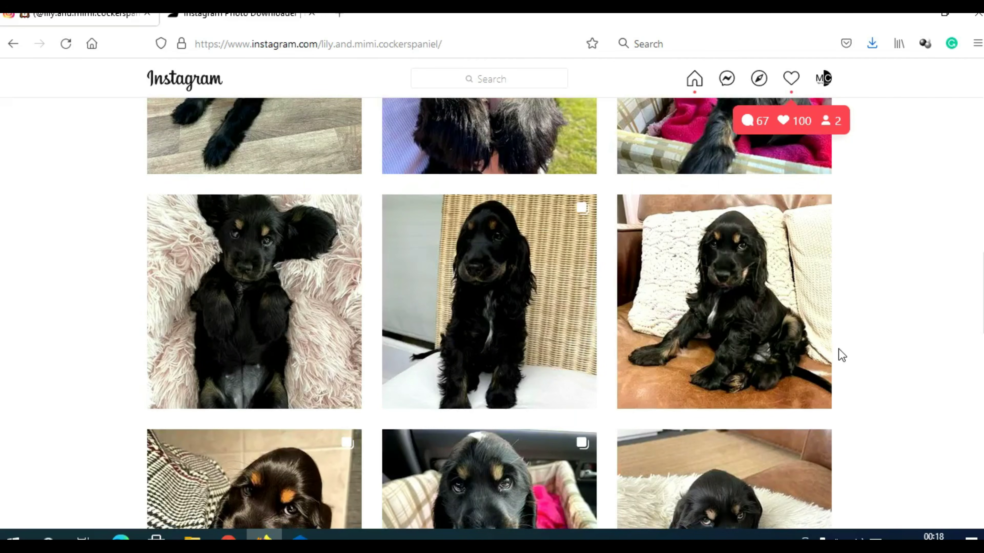
scroll(840, 355, "down", 20)
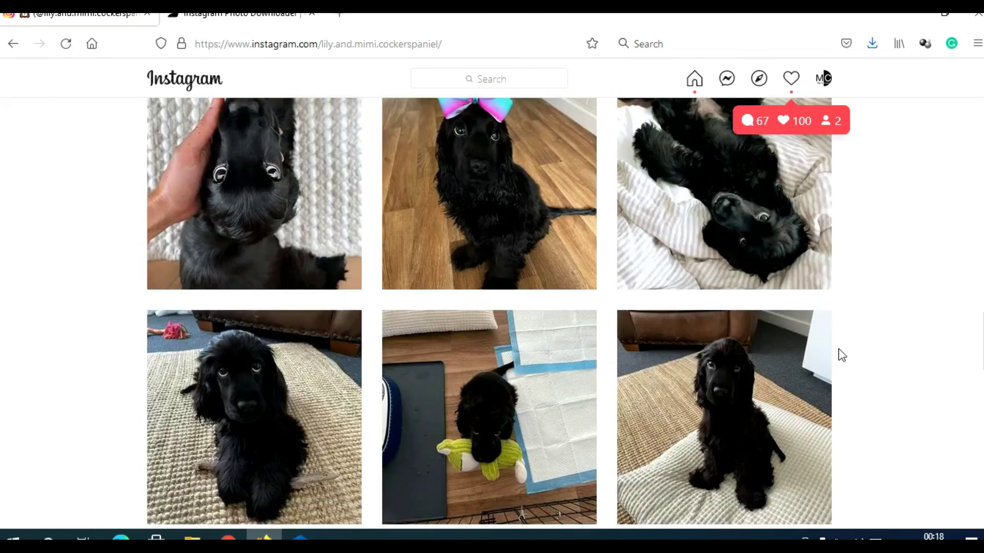
scroll(841, 355, "down", 18)
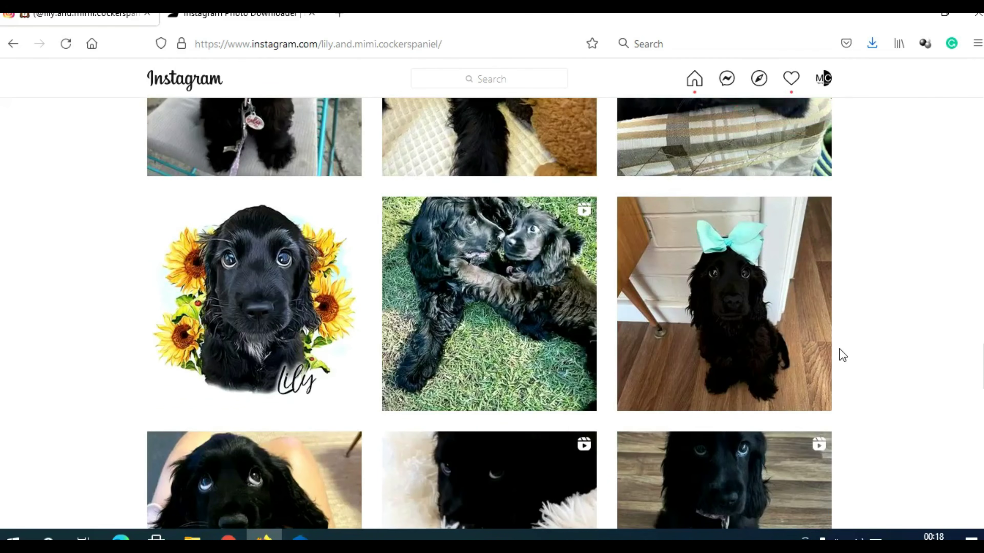
Open the pink-bow puppy post on the Instagram profile, copy its web address and paste it as the pin's destination link in Pinterest
scroll(842, 355, "down", 18)
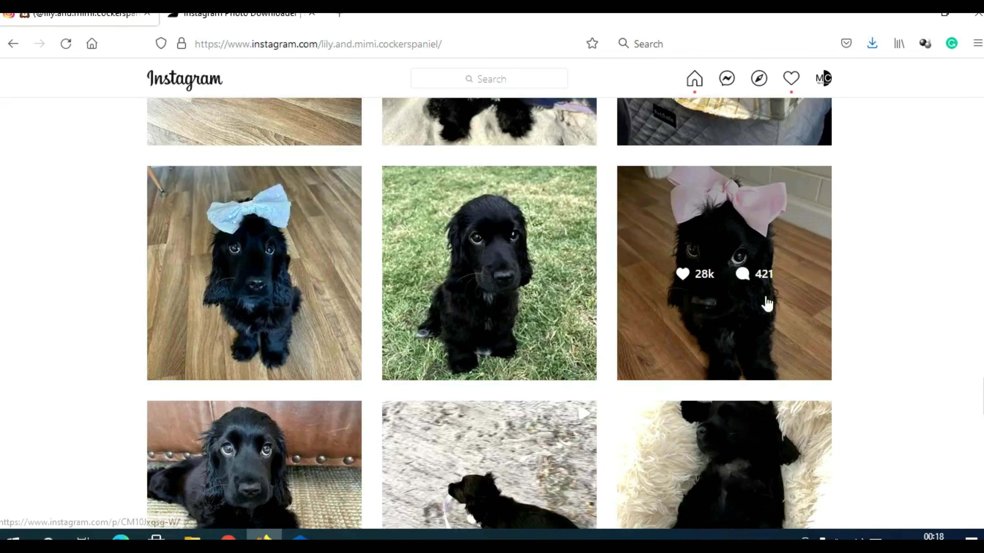
left_click(752, 299)
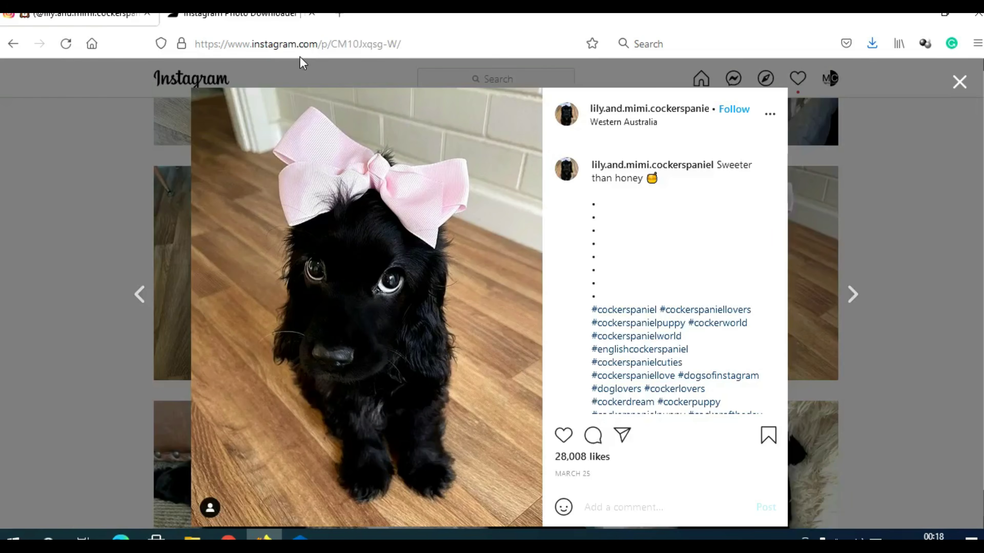
left_click(292, 44)
right_click(298, 44)
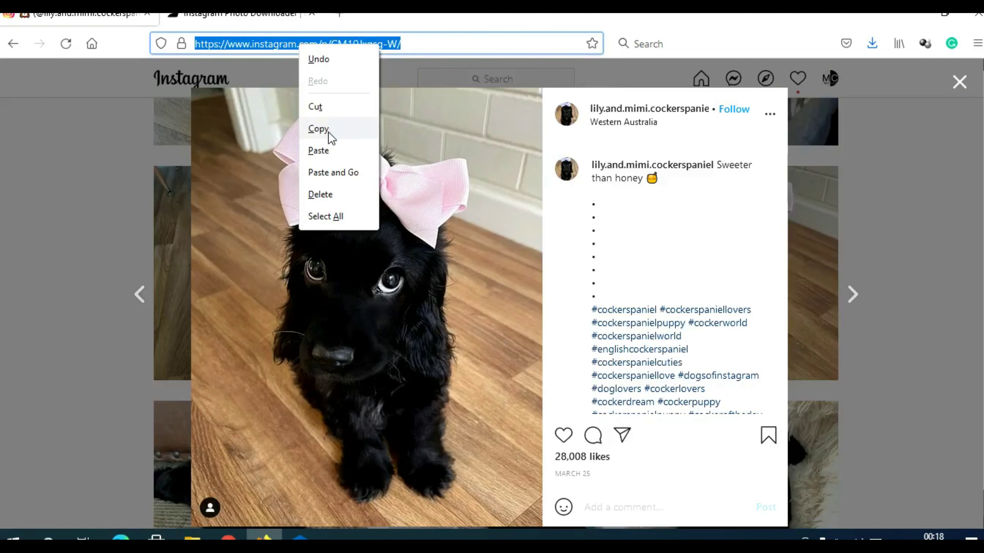
left_click(324, 128)
left_click(120, 537)
left_click(563, 473)
key("ctrl+v")
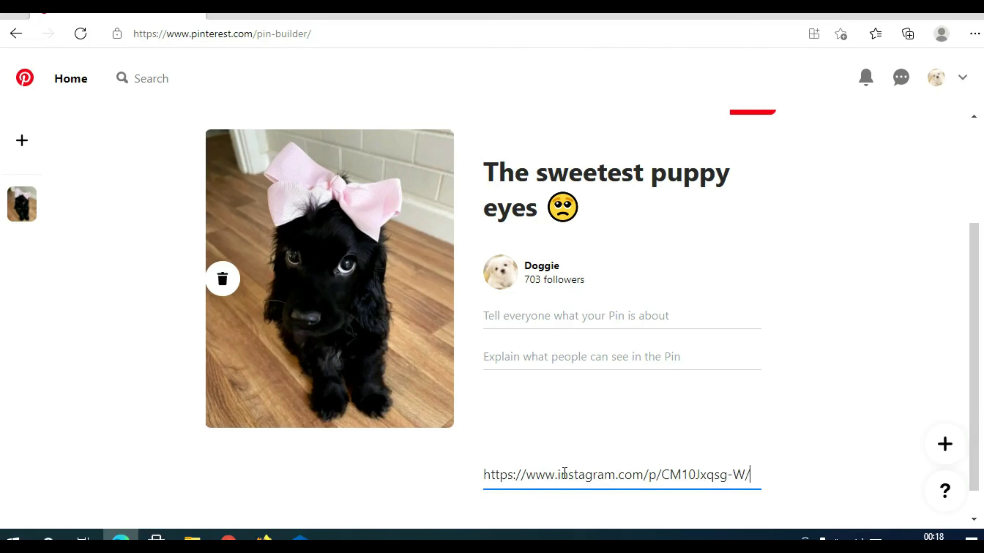
Look through the list of dog breed boards, keep King Charles Cavalier as the pin's board and review the pin's details
scroll(736, 330, "up", 3)
left_click(668, 231)
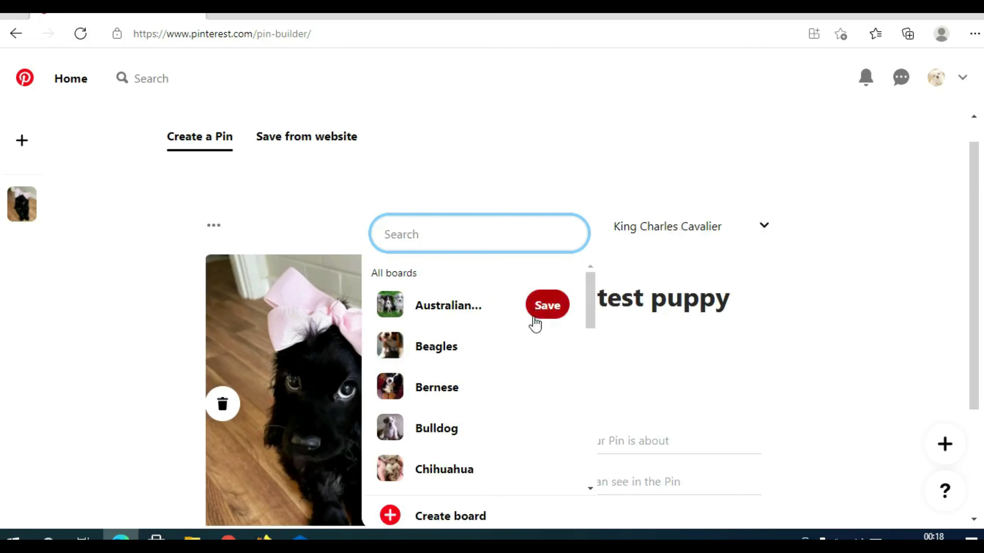
scroll(528, 358, "down", 4)
scroll(528, 359, "down", 3)
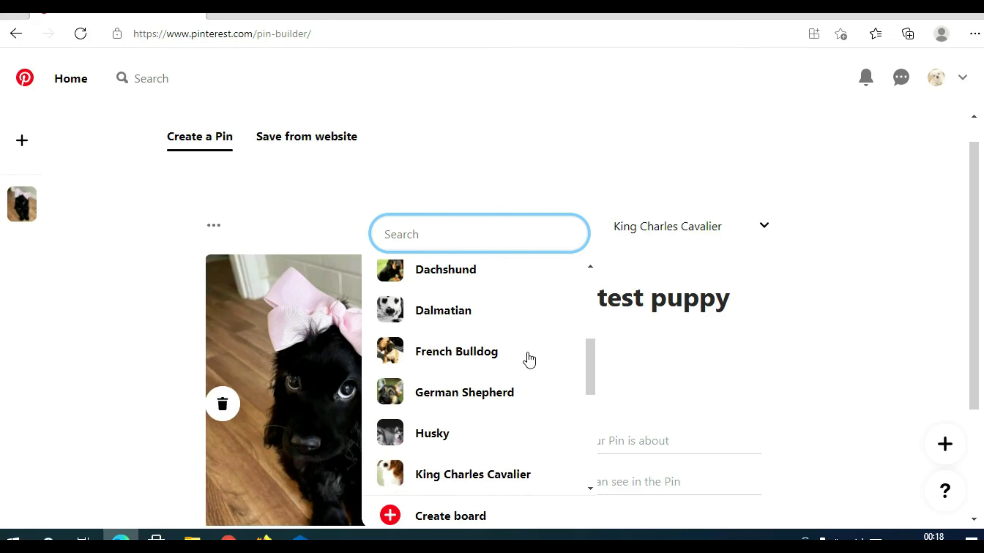
left_click(515, 402)
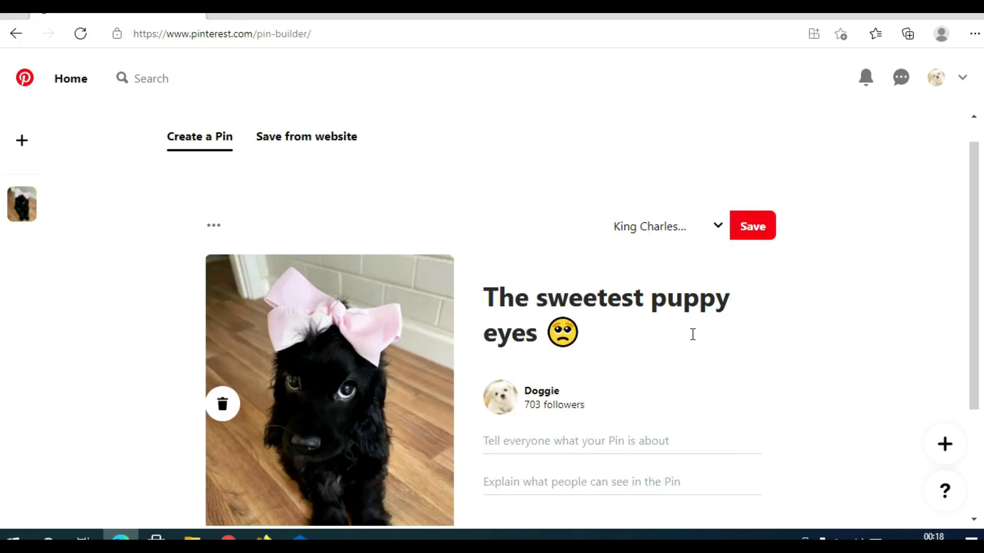
scroll(779, 345, "down", 4)
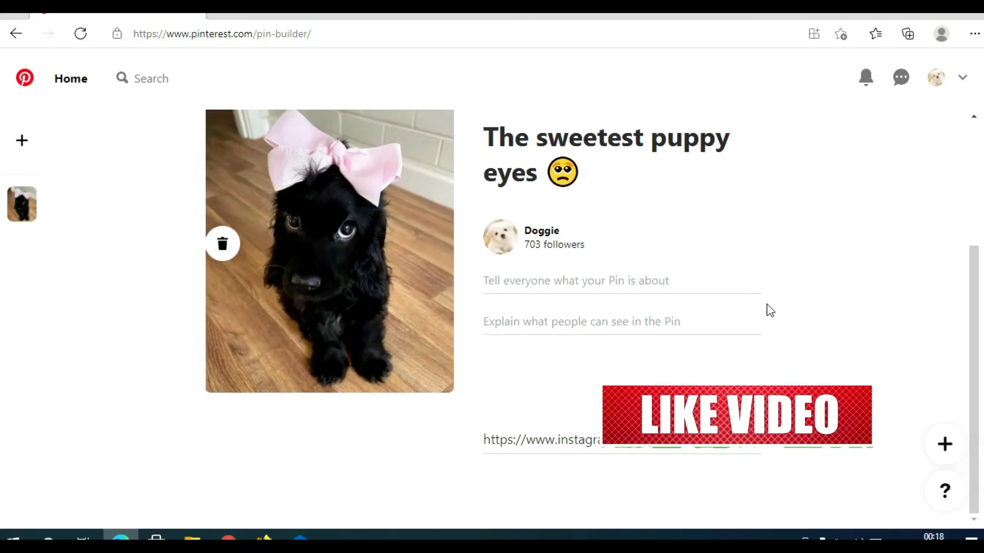
scroll(768, 310, "up", 3)
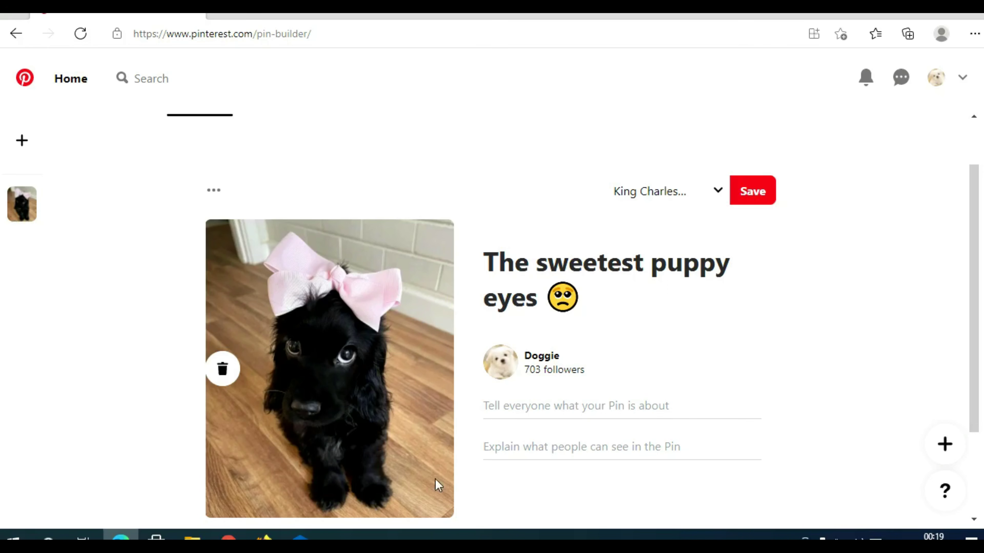
Return to the Instagram profile, close the open post and browse more of its puppy photos
left_click(264, 534)
left_click(125, 406)
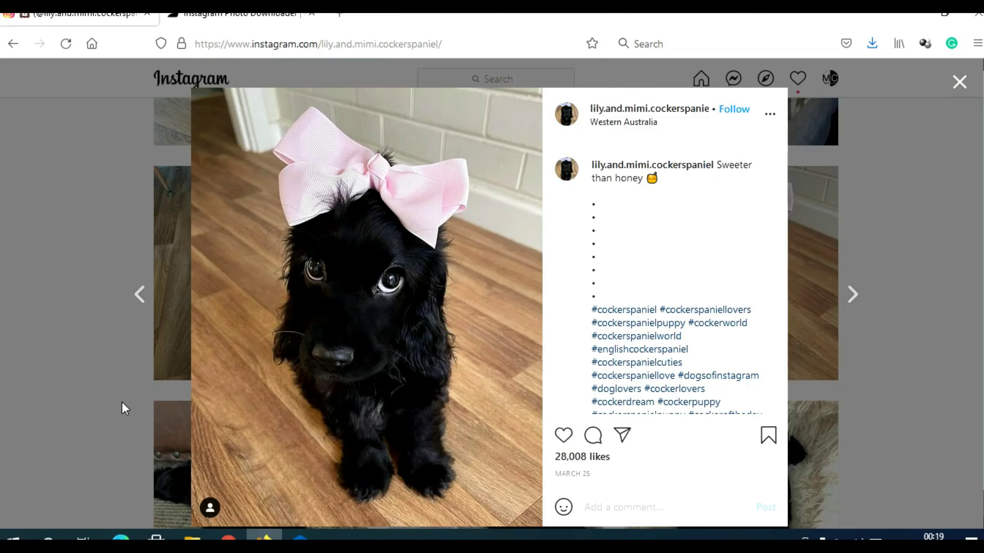
scroll(925, 383, "down", 1)
scroll(898, 372, "down", 15)
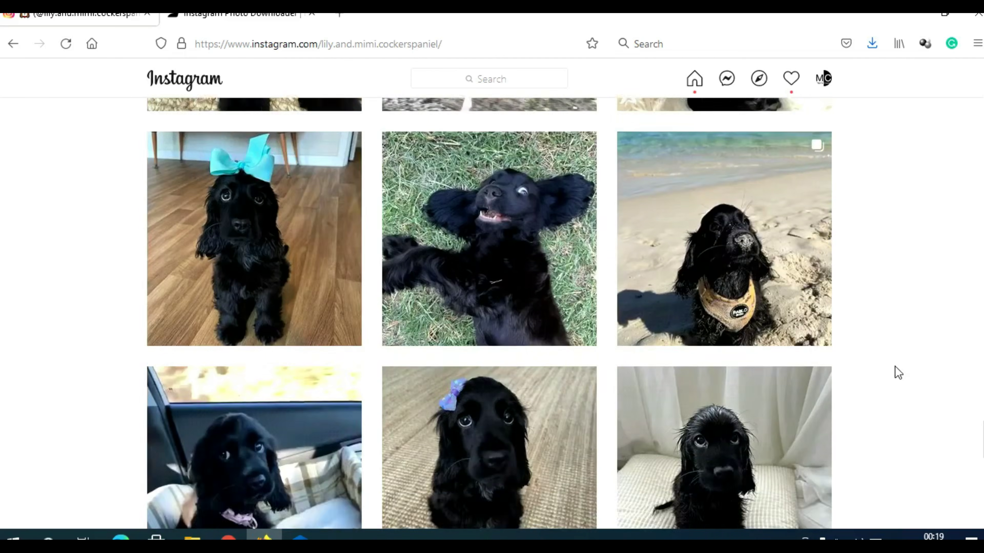
scroll(897, 372, "down", 6)
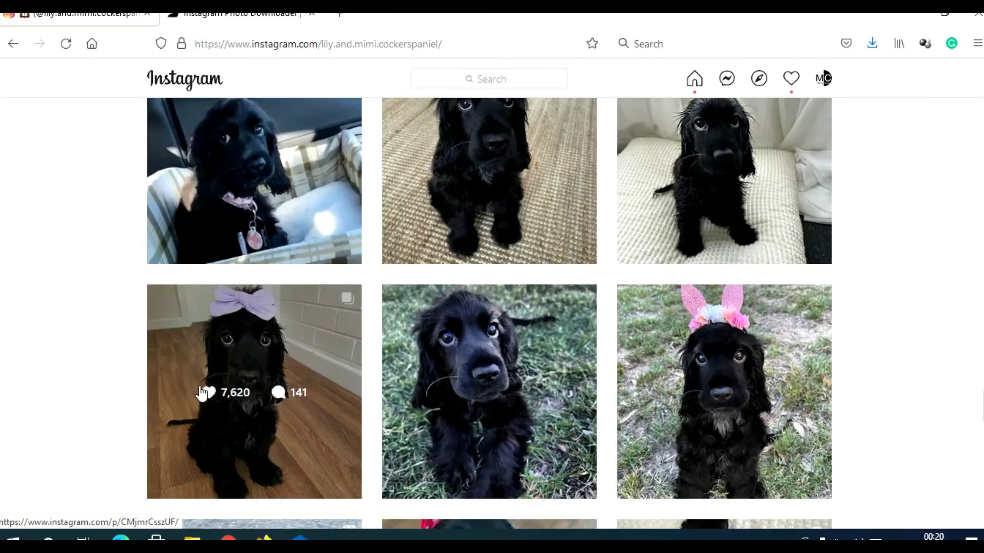
Switch to Pinterest, leave the pin builder and search for "affiliate marketing" across All Pins
left_click(121, 537)
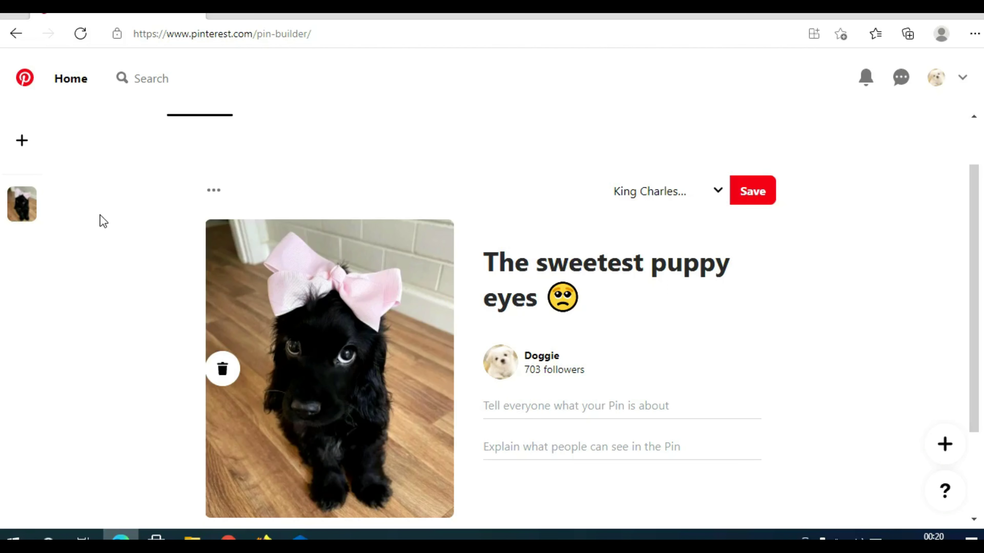
left_click(22, 38)
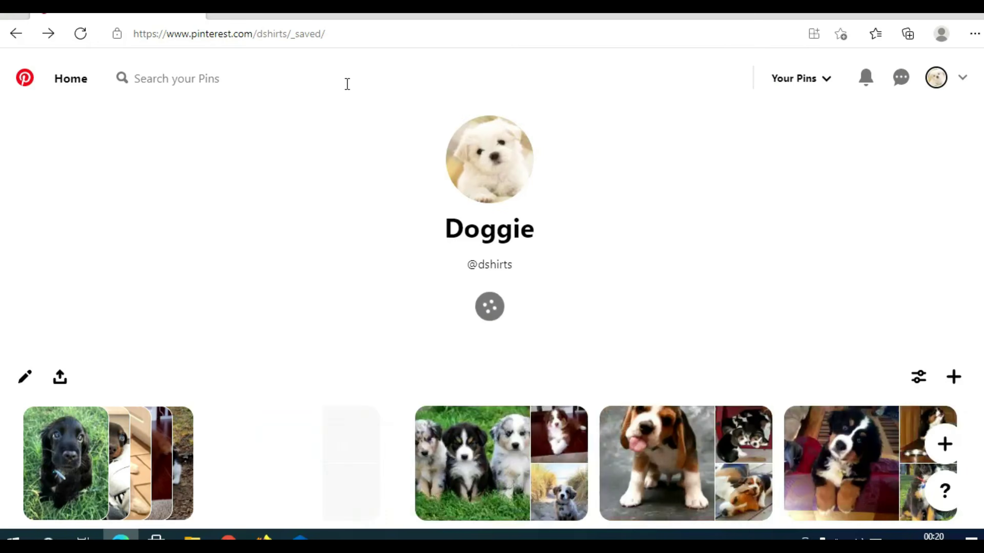
left_click(342, 78)
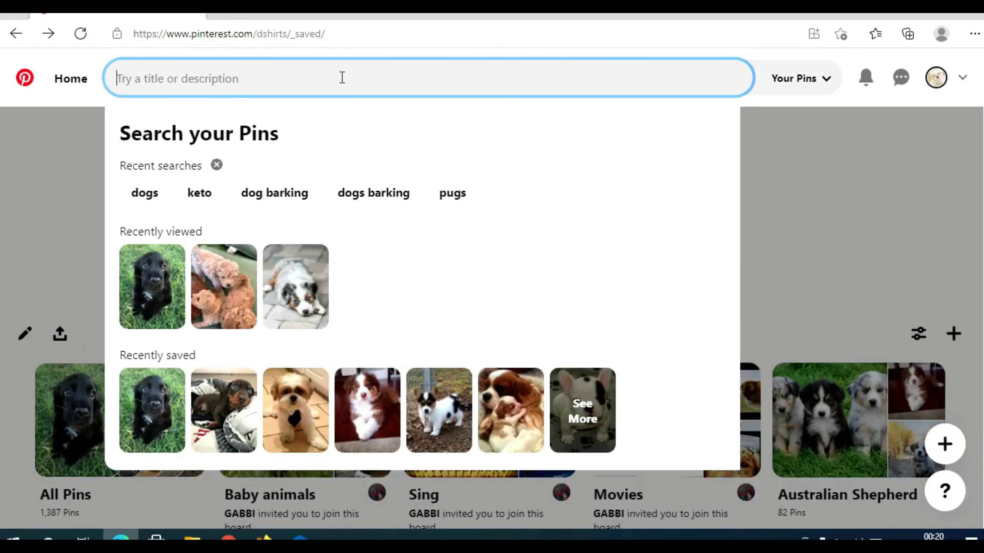
key("ctrl+v")
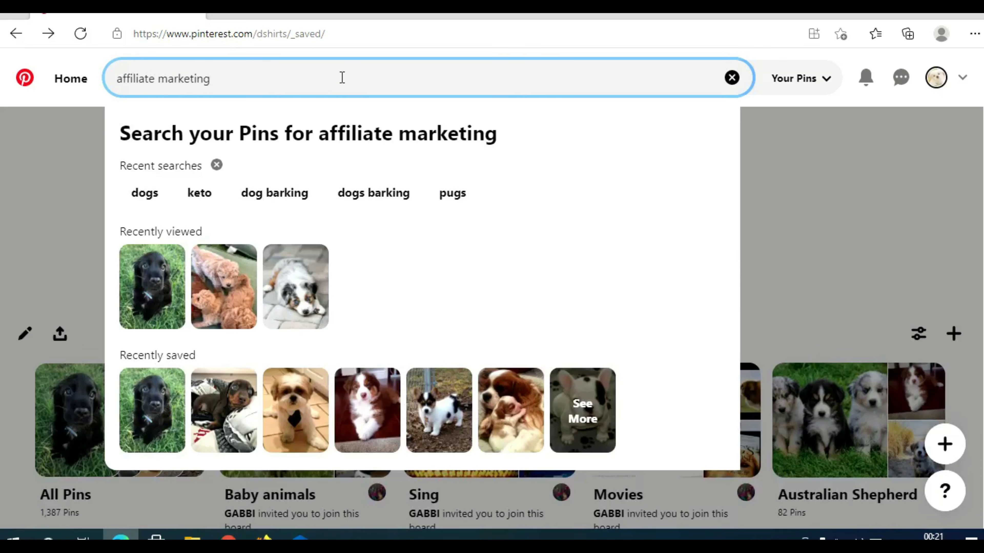
key("Return")
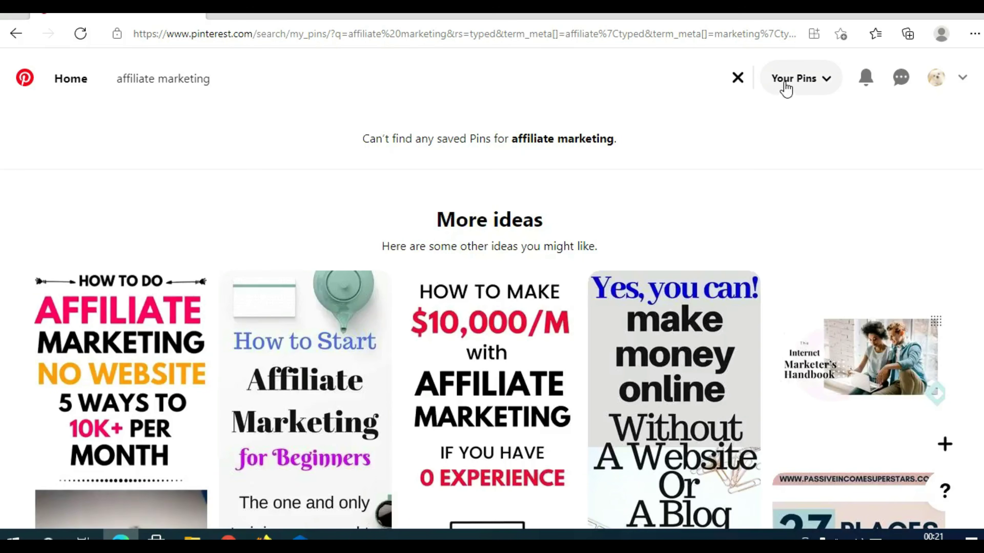
double_click(796, 93)
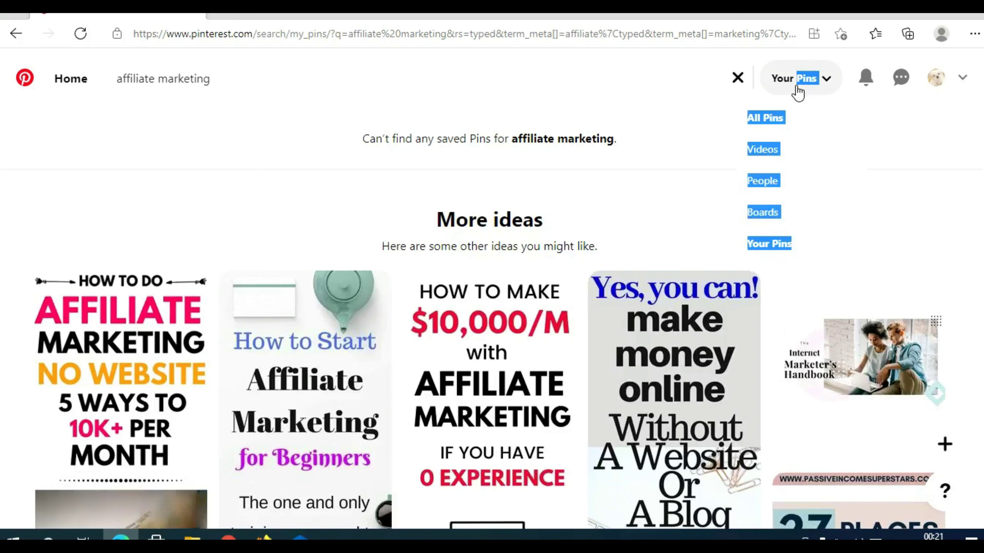
left_click(775, 123)
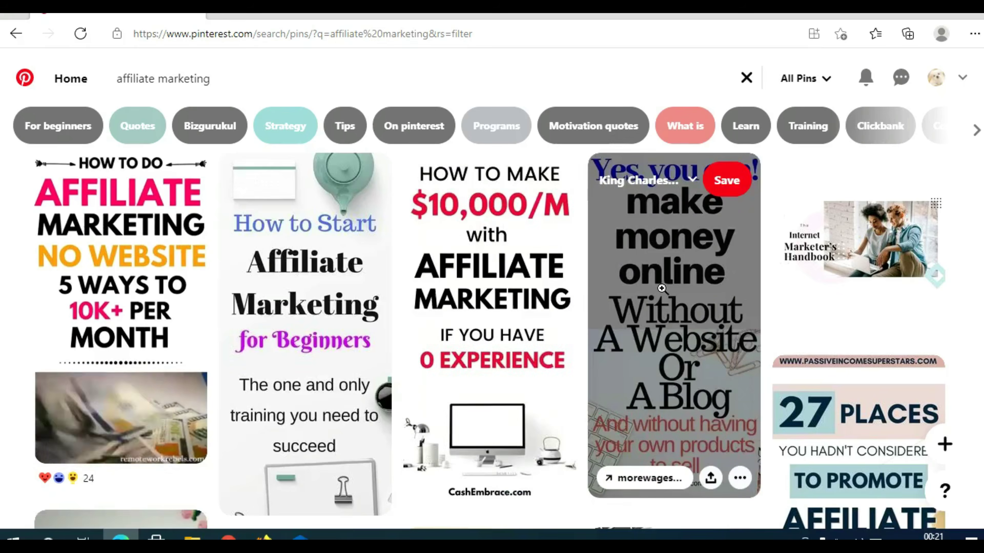
Examine the affiliate marketing pins in the search results as examples of pin designs
scroll(663, 288, "down", 5)
scroll(663, 288, "down", 4)
scroll(663, 289, "down", 4)
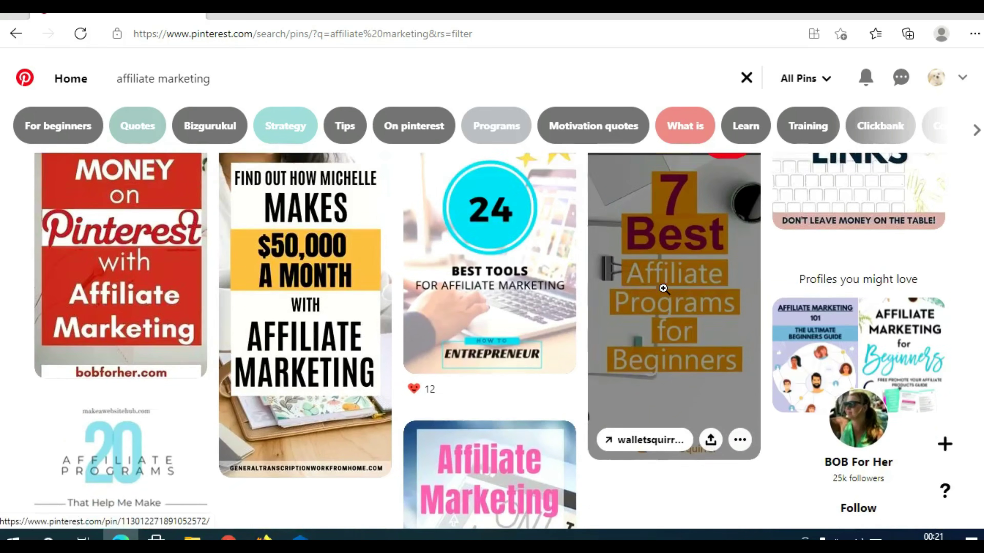
scroll(664, 290, "down", 12)
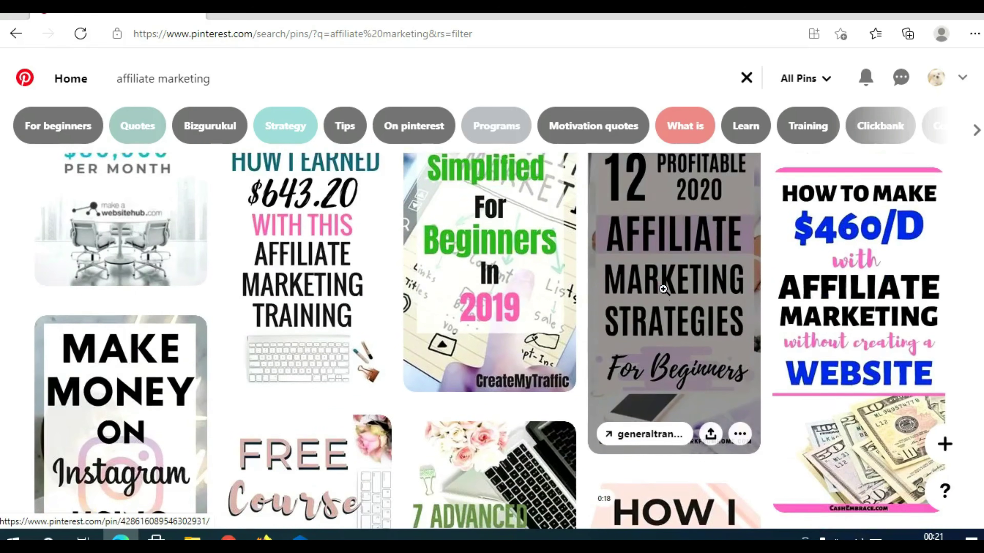
scroll(664, 290, "down", 8)
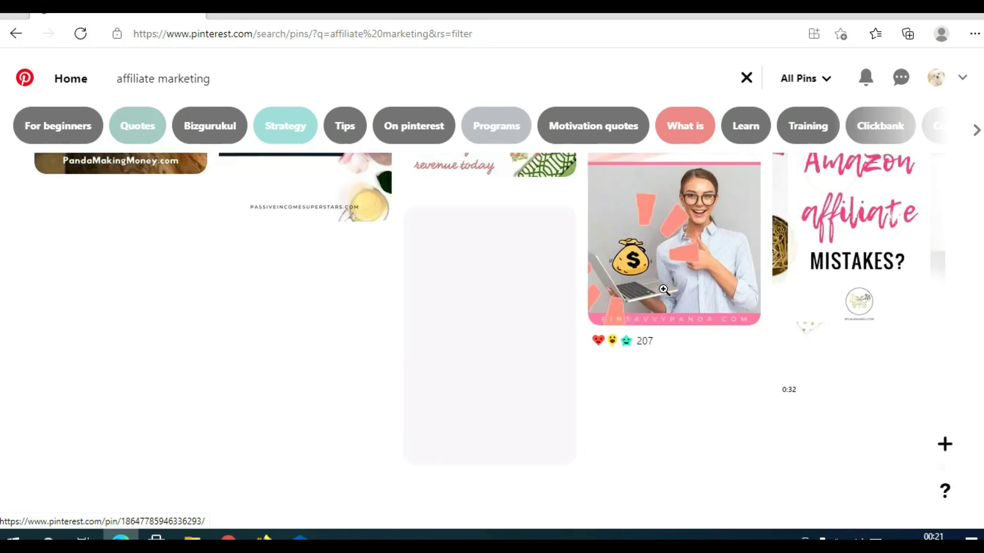
scroll(664, 288, "up", 13)
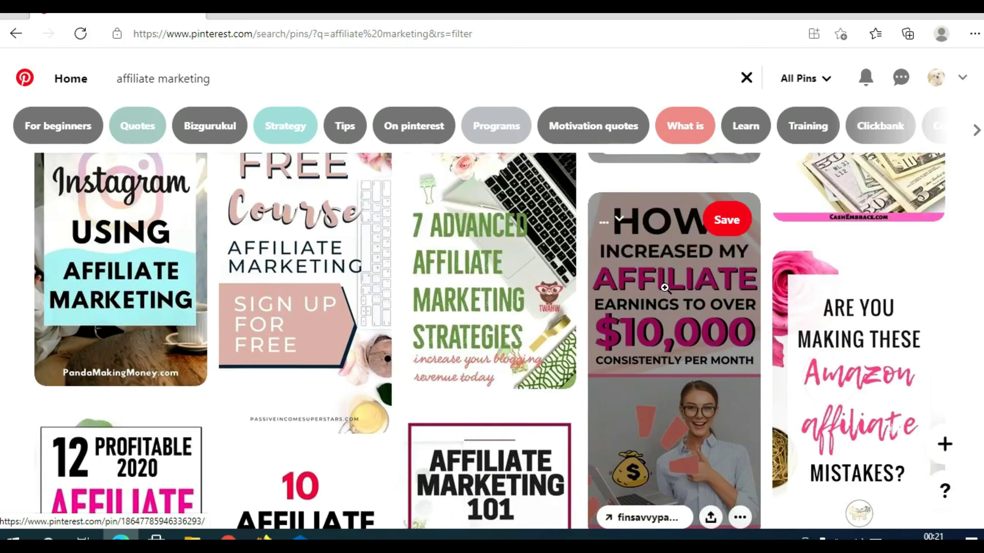
scroll(666, 293, "up", 7)
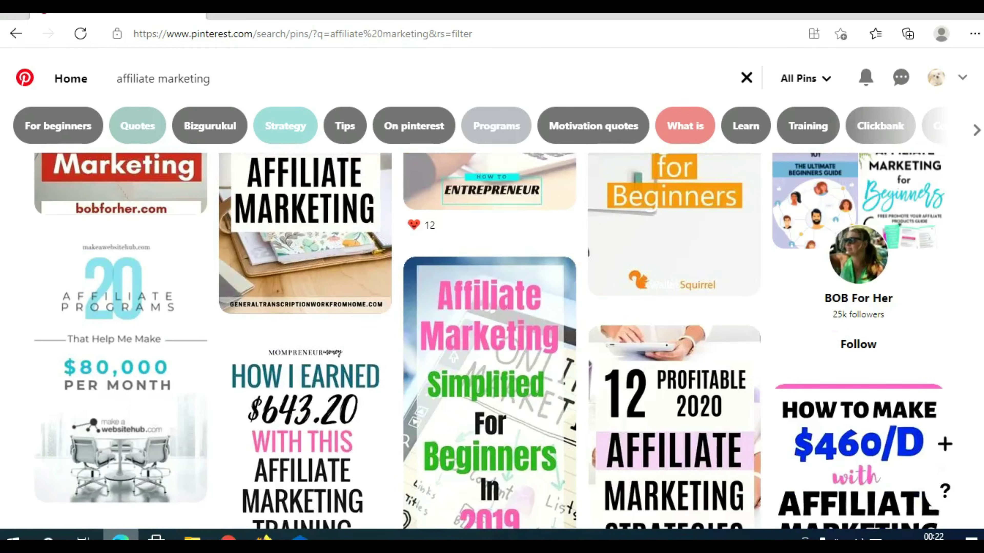
Switch to Canva, search for "pinterest", pick Pinterest Pin (1000 × 1500) and create a blank design, closing the template results
left_click(265, 539)
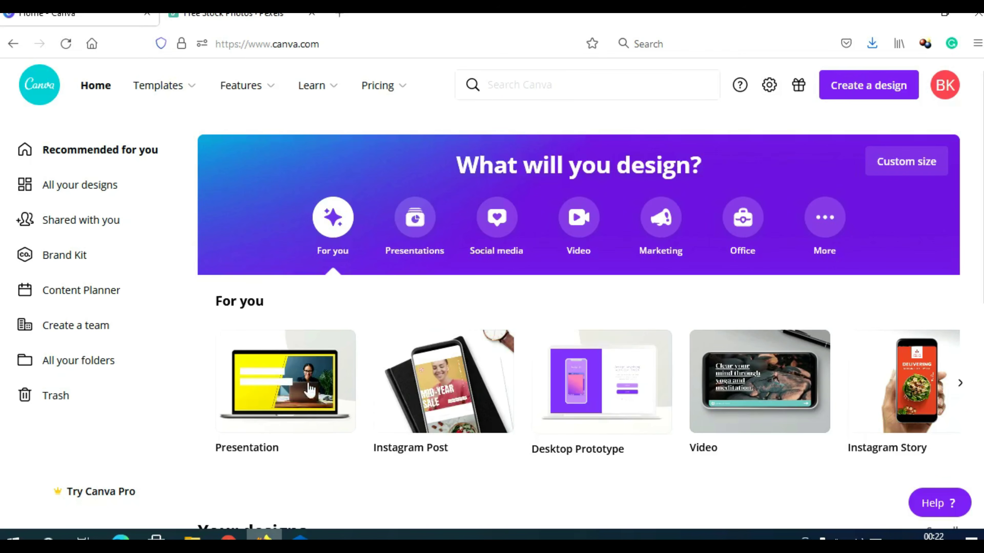
left_click(572, 85)
type("pinterest")
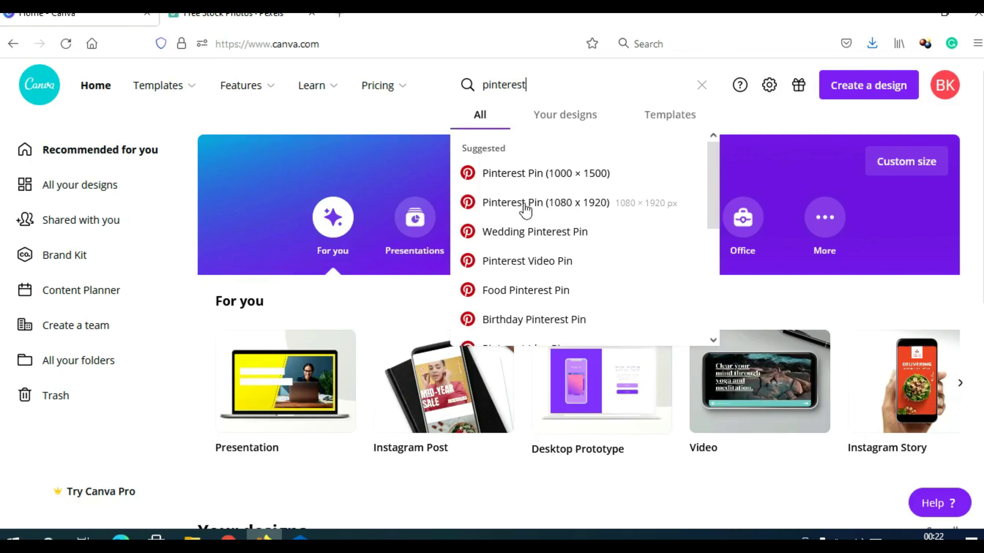
left_click(526, 176)
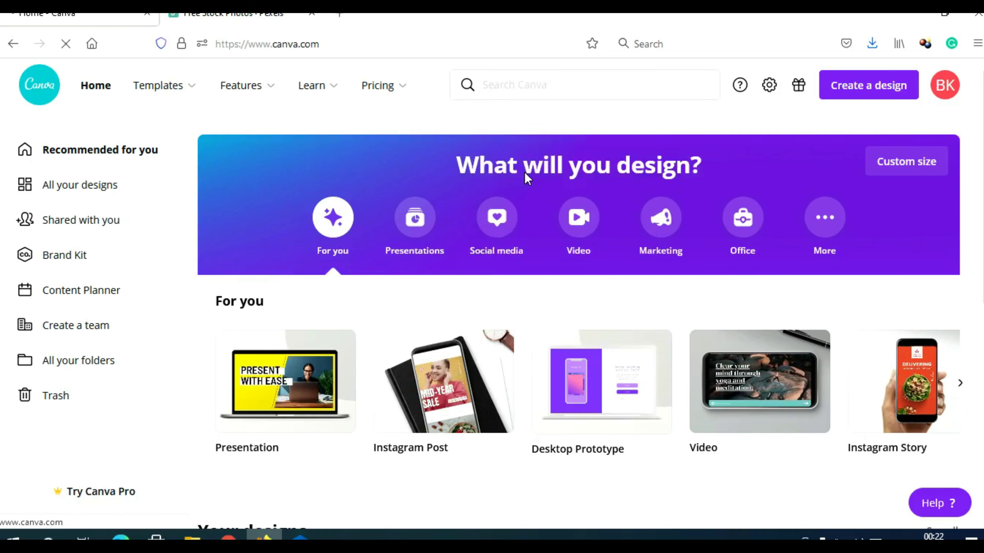
scroll(520, 260, "down", 8)
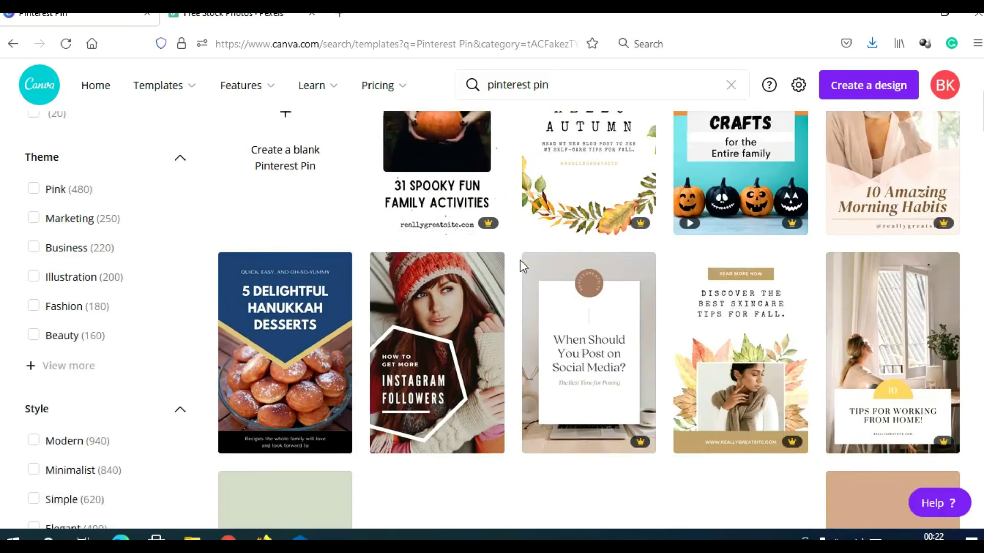
scroll(520, 270, "up", 10)
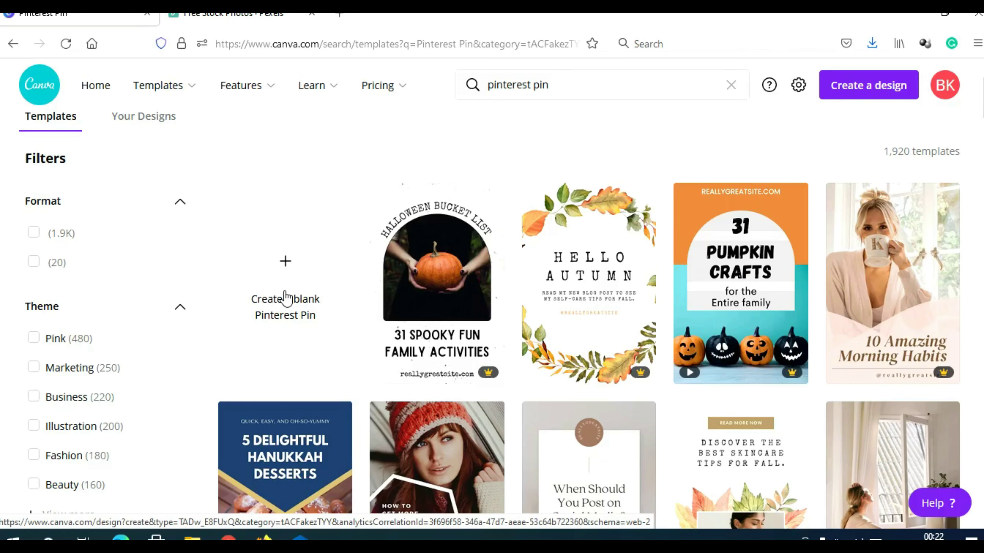
left_click(285, 294)
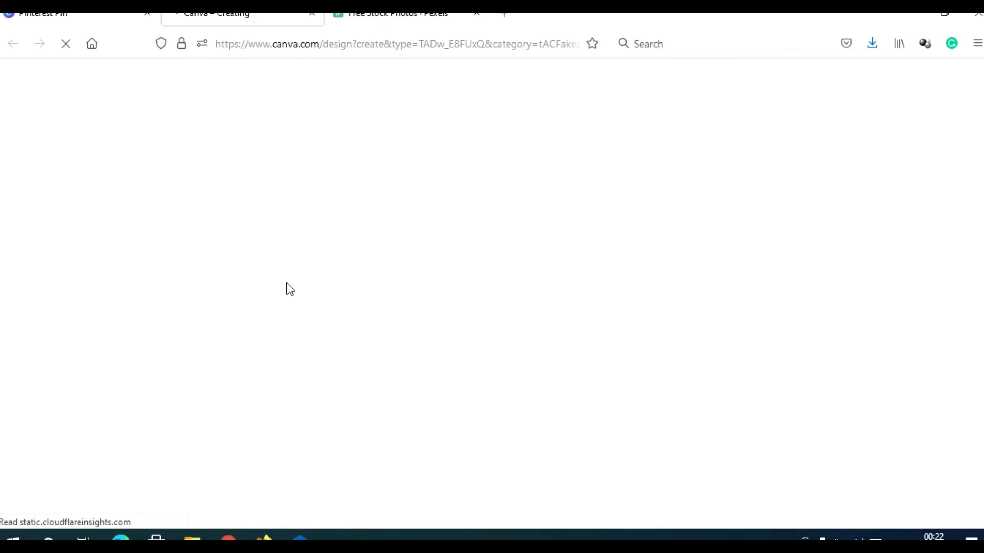
left_click(145, 14)
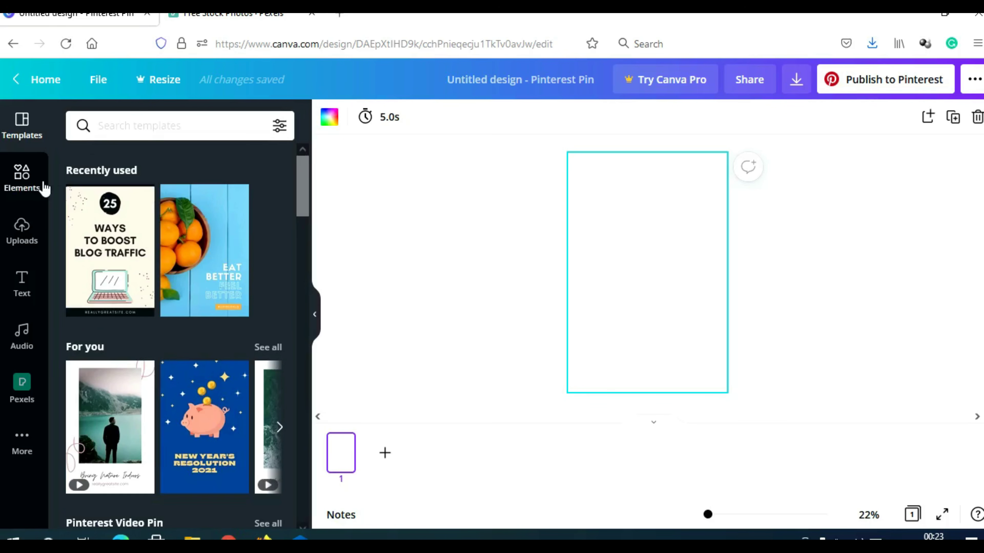
Search the design elements for "affiliate marketing" and look through the graphics and photos
left_click(21, 178)
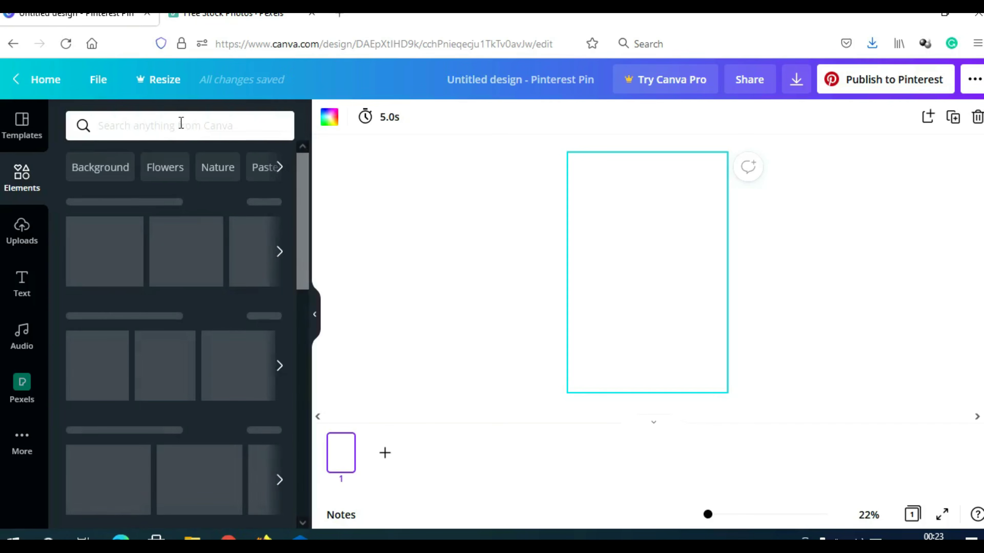
left_click(181, 126)
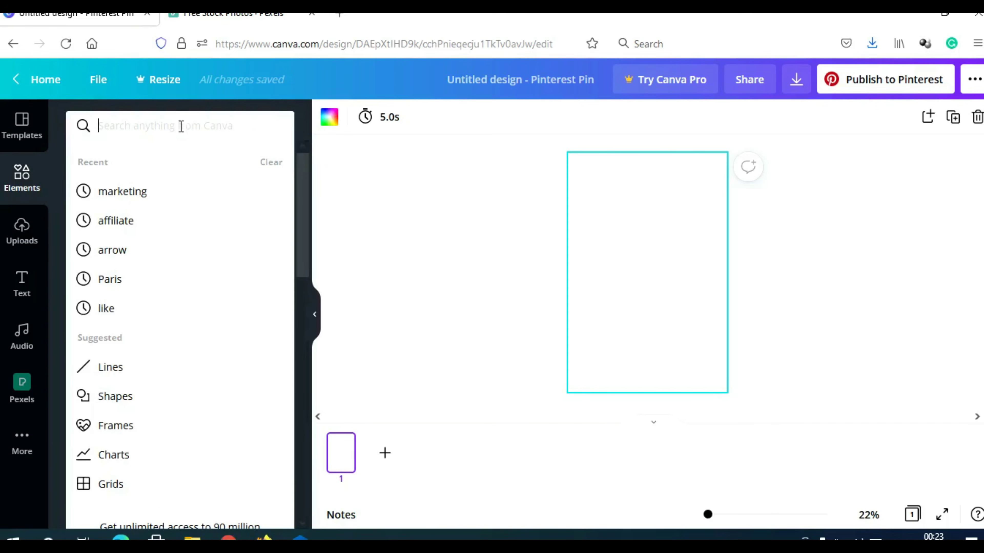
type("affiliate marketing")
key("Return")
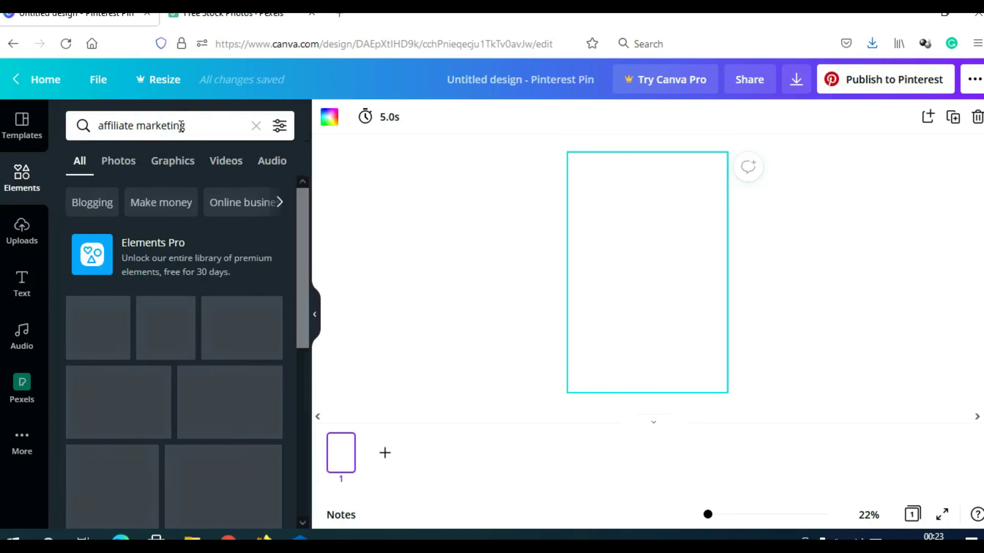
scroll(219, 327, "down", 10)
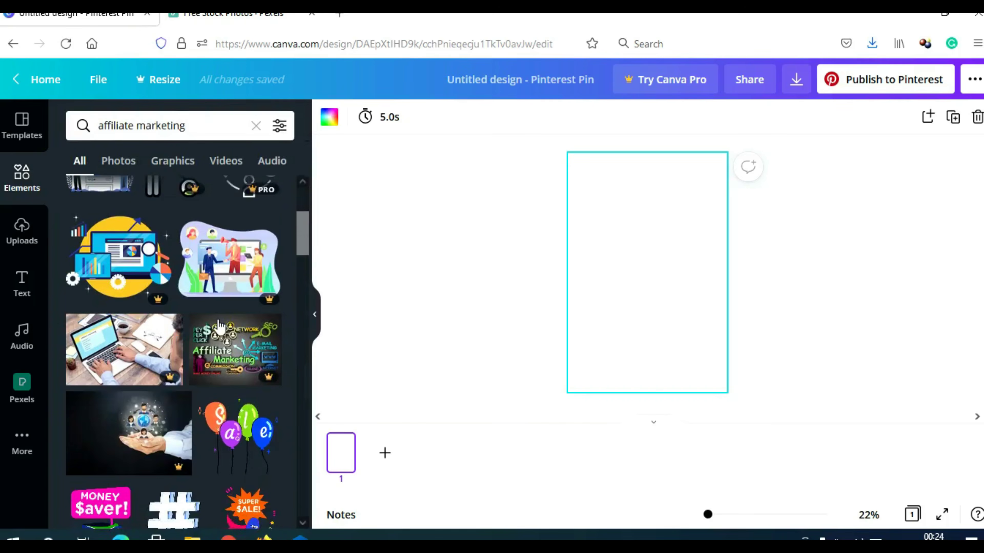
Leave the Canva element results, switch to Pexels and search its stock photos for "affiliate marketing"
scroll(219, 327, "down", 8)
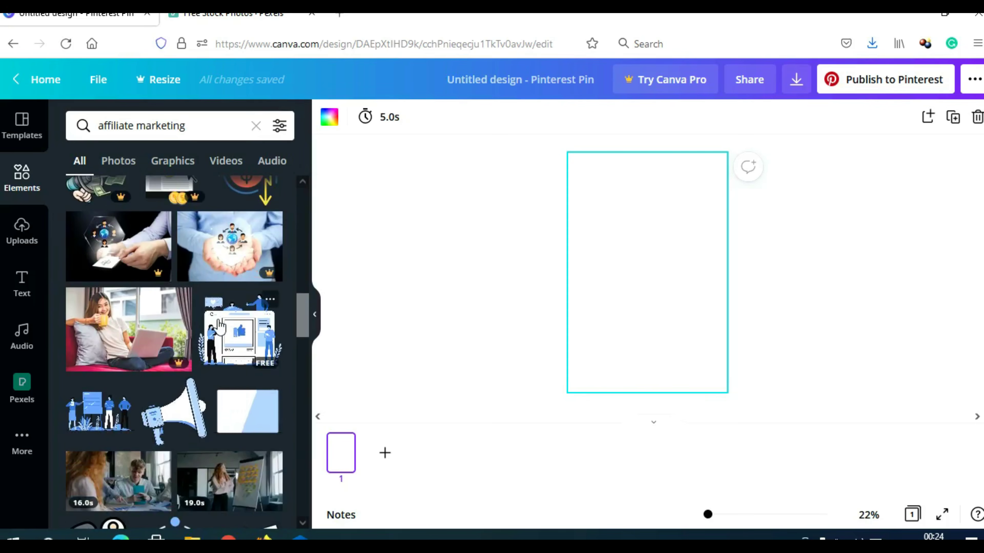
scroll(219, 326, "down", 6)
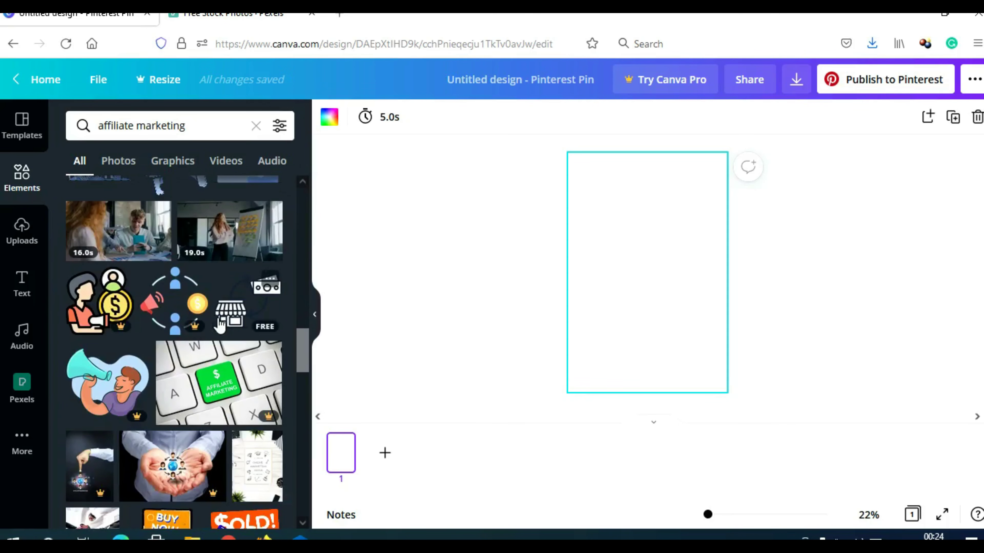
left_click(248, 16)
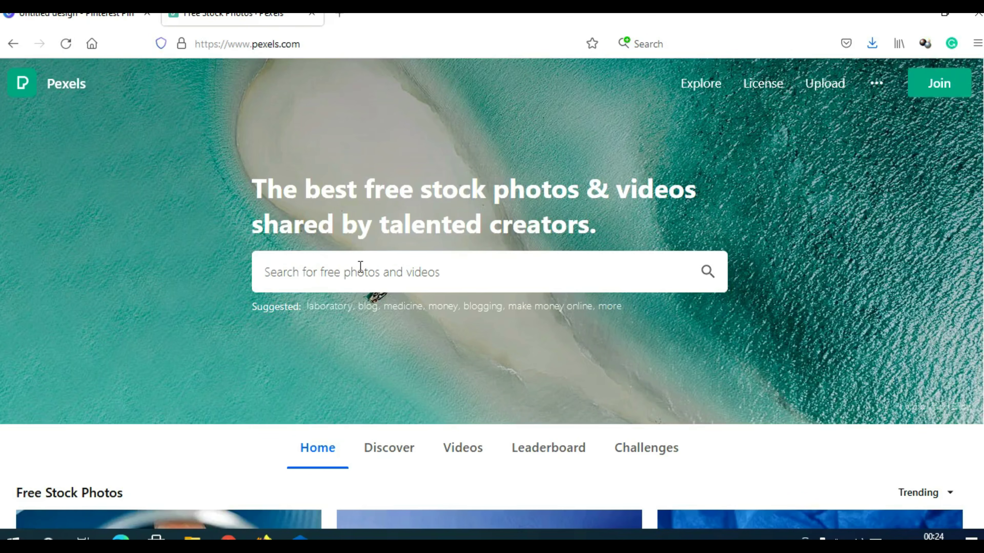
type("affiliate marketing")
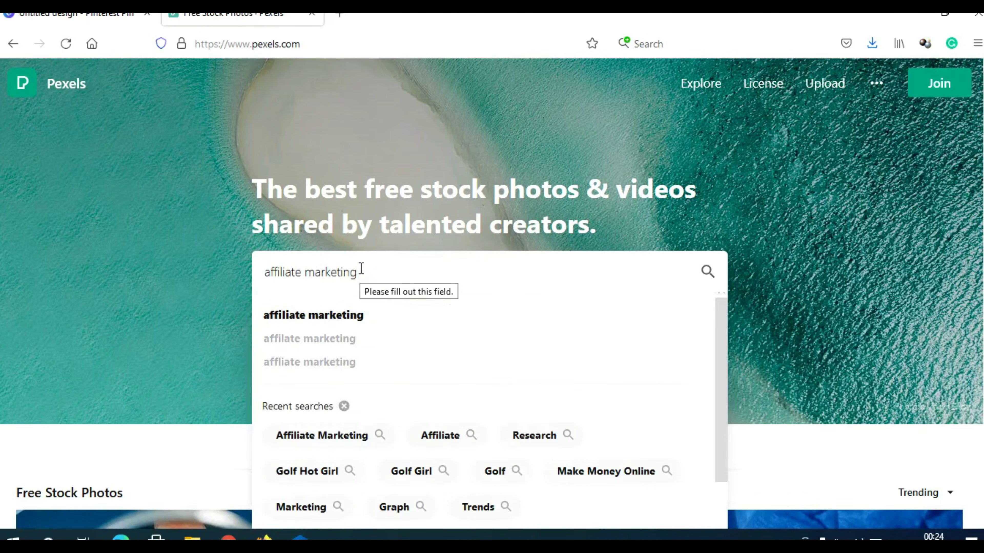
key("Return")
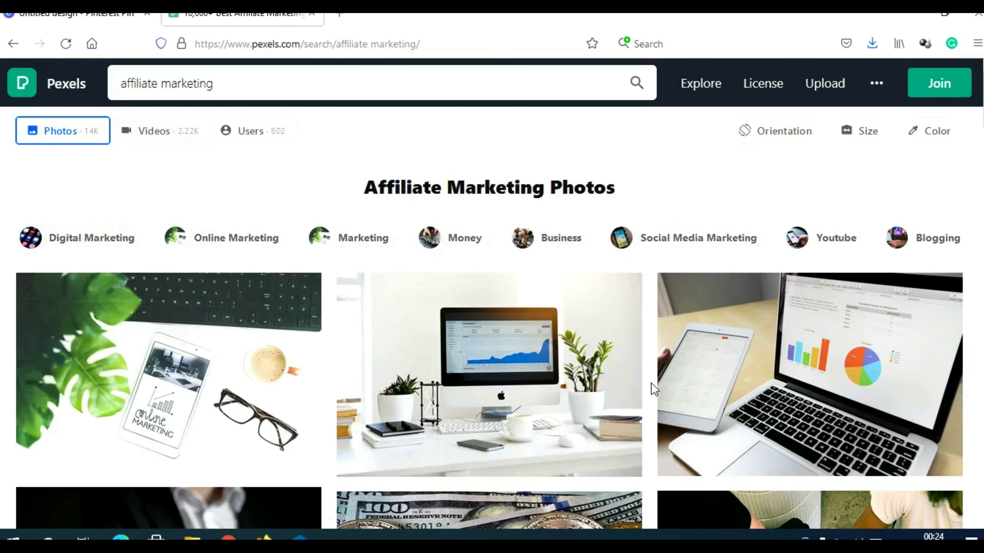
Examine the affiliate marketing photo results for an image suitable as the pin background
scroll(651, 382, "down", 10)
scroll(643, 374, "down", 7)
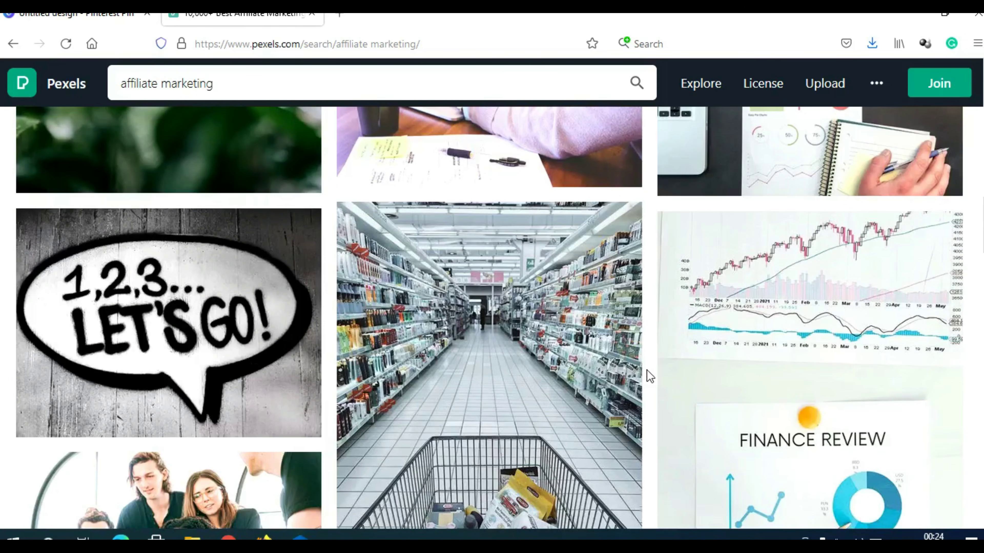
scroll(646, 370, "down", 8)
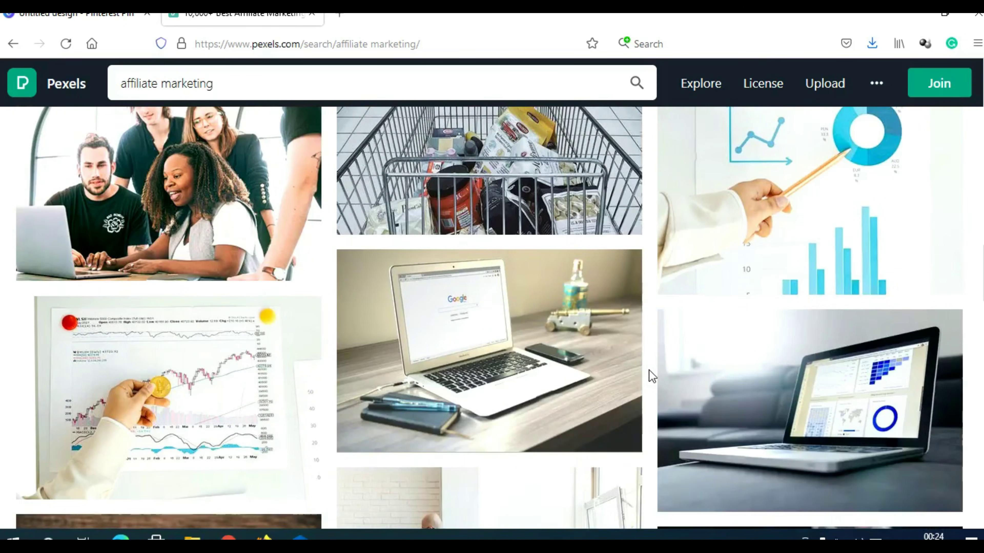
scroll(651, 375, "down", 8)
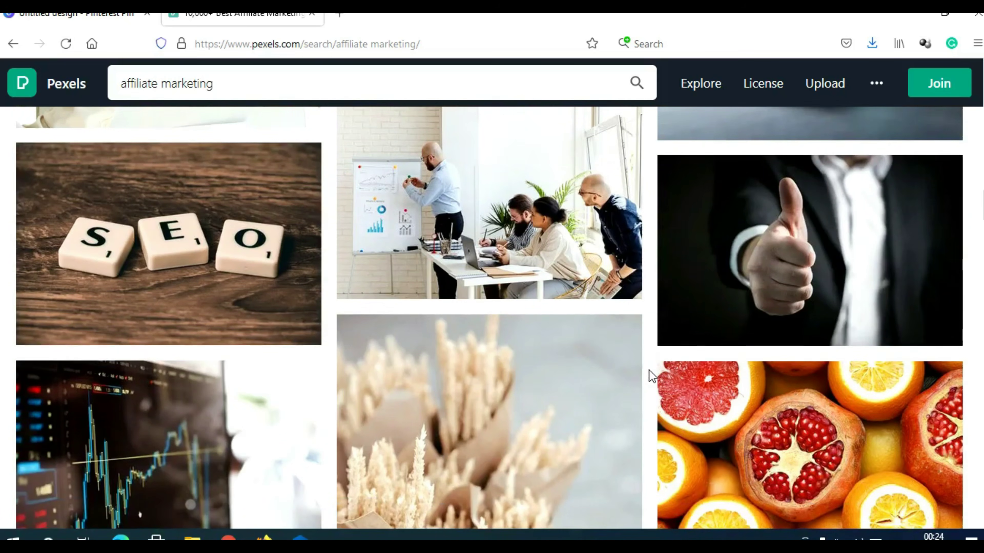
scroll(650, 375, "down", 6)
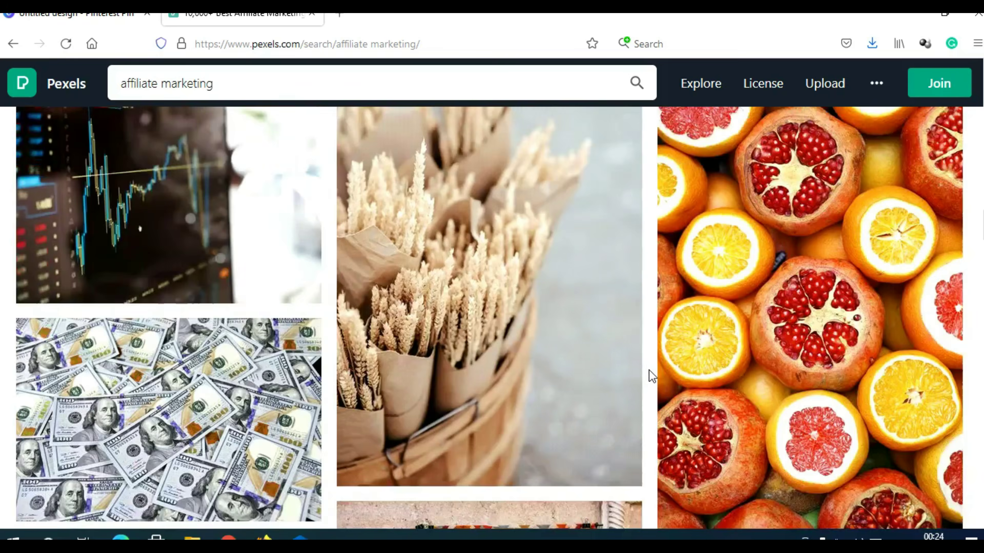
scroll(650, 375, "down", 9)
scroll(651, 375, "up", 10)
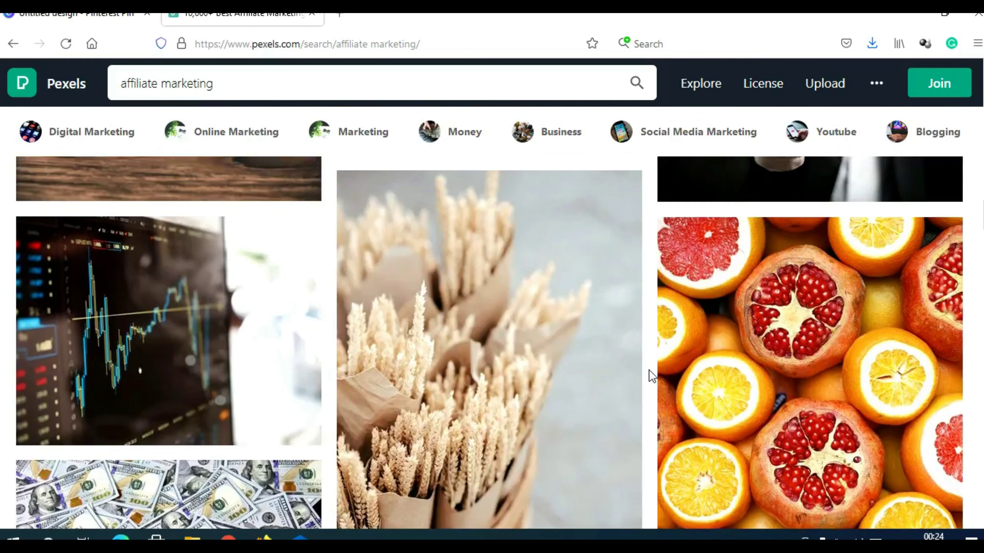
scroll(649, 370, "up", 12)
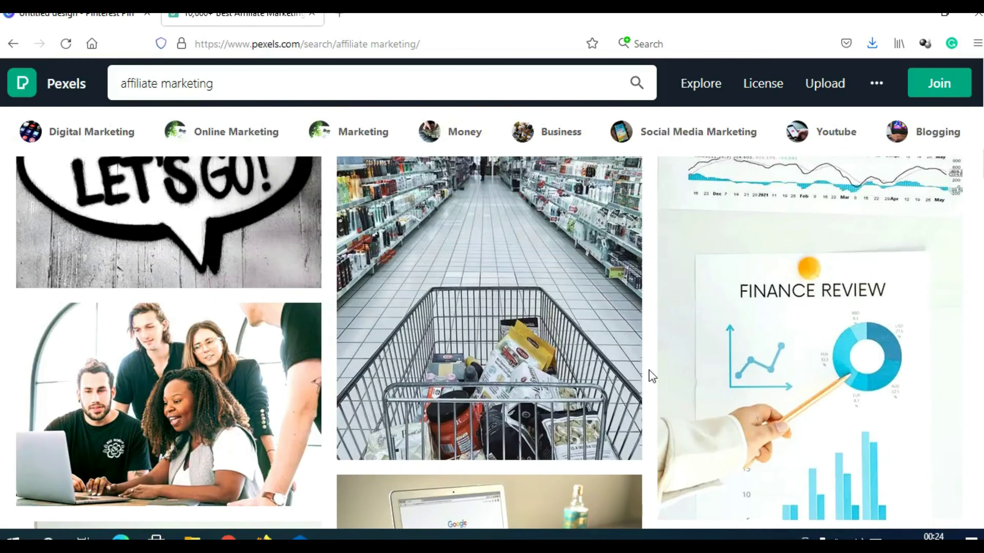
scroll(651, 375, "up", 10)
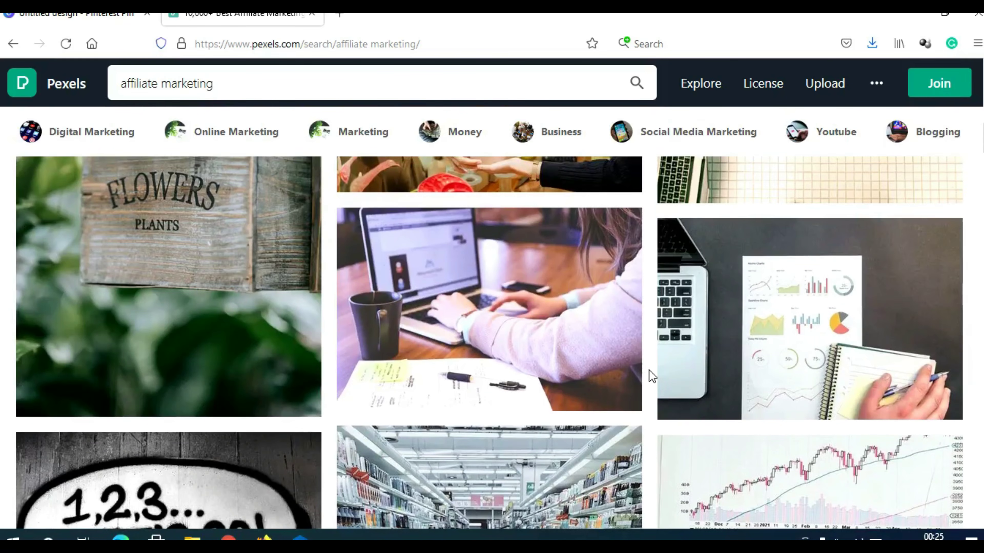
scroll(652, 375, "up", 10)
scroll(649, 369, "up", 7)
scroll(651, 375, "down", 7)
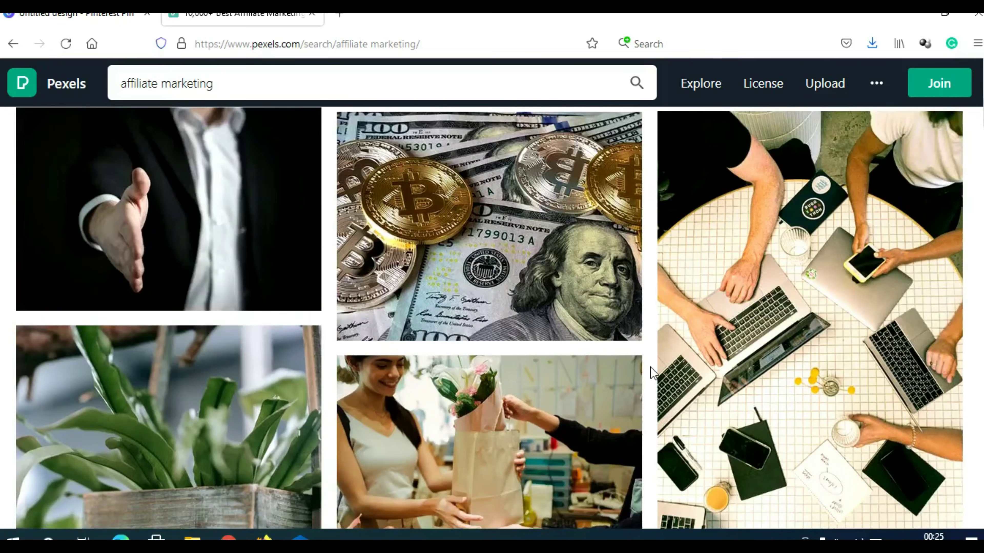
Open the photo of people using laptops around a round table, download it in Medium size (1280 x 1920) and save the file
left_click(818, 298)
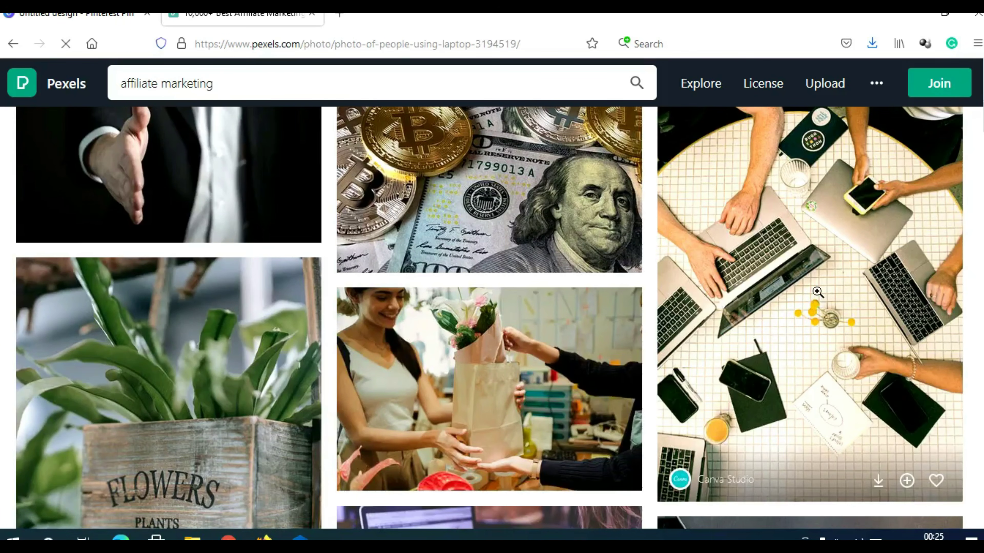
left_click(903, 125)
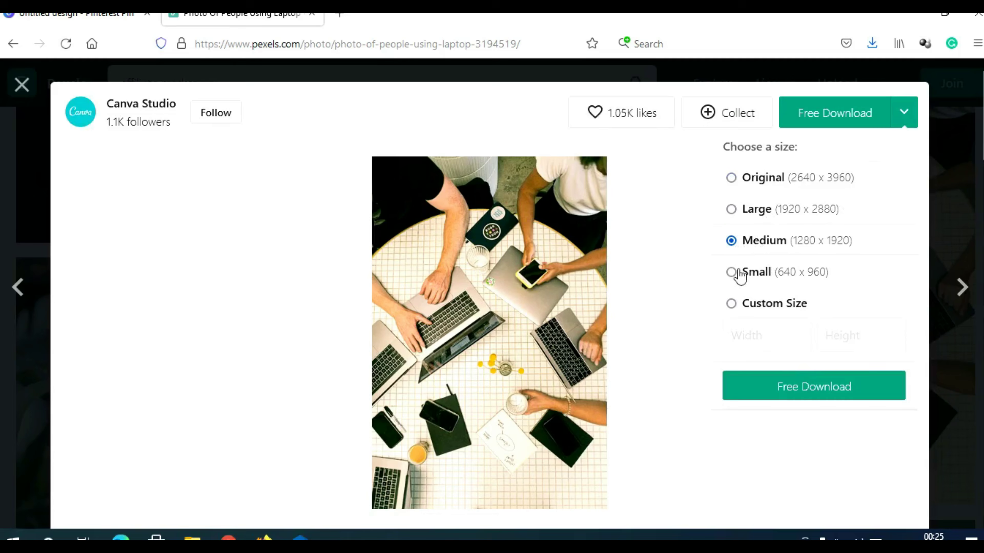
left_click(812, 387)
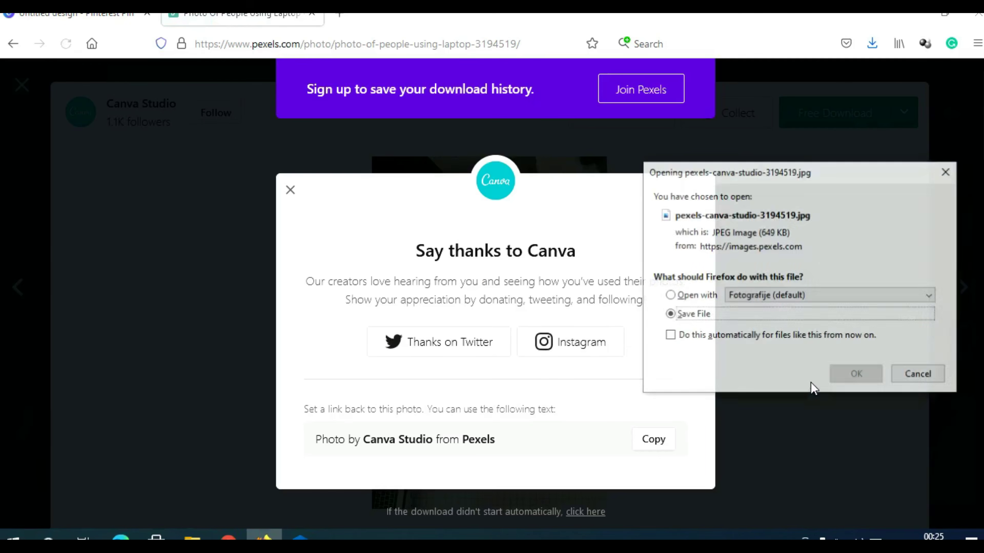
left_click(856, 382)
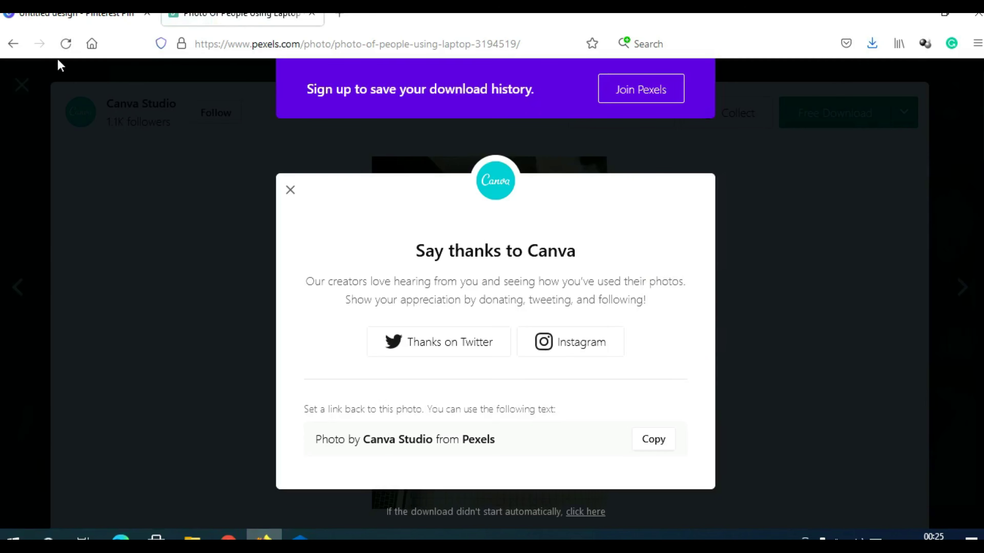
Switch back to the Canva pin design and upload pexels-canva-studio-3194519 from the computer's Desktop folder
left_click(69, 16)
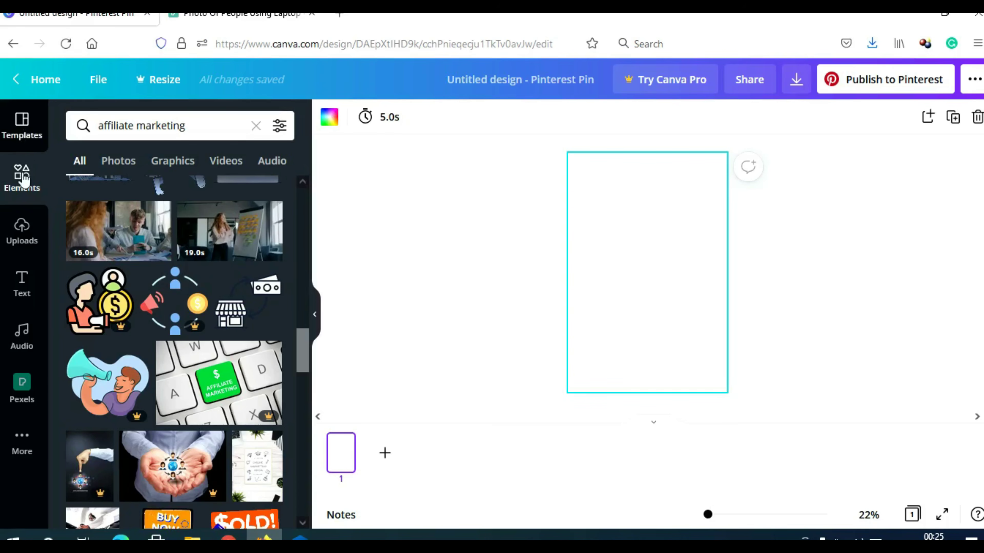
left_click(28, 236)
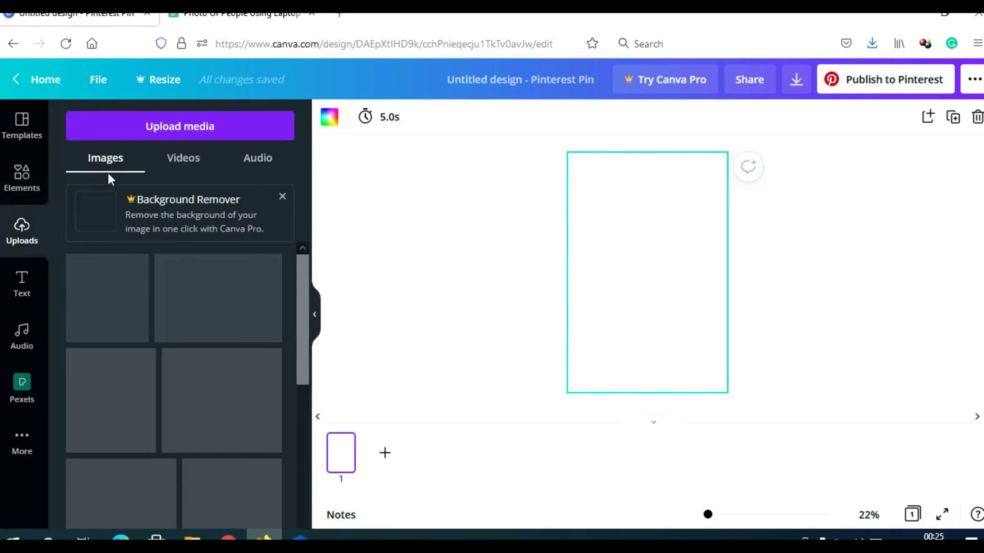
left_click(193, 128)
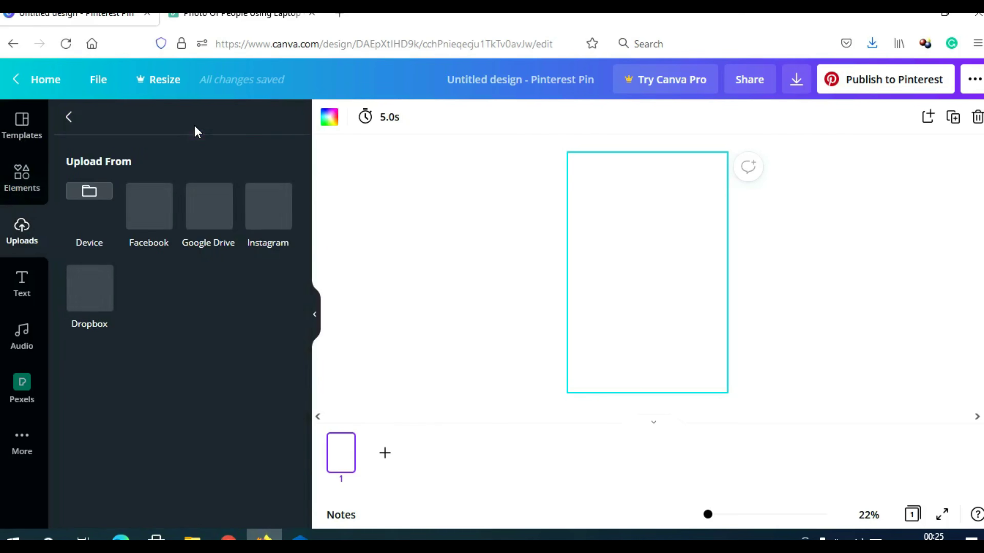
left_click(92, 198)
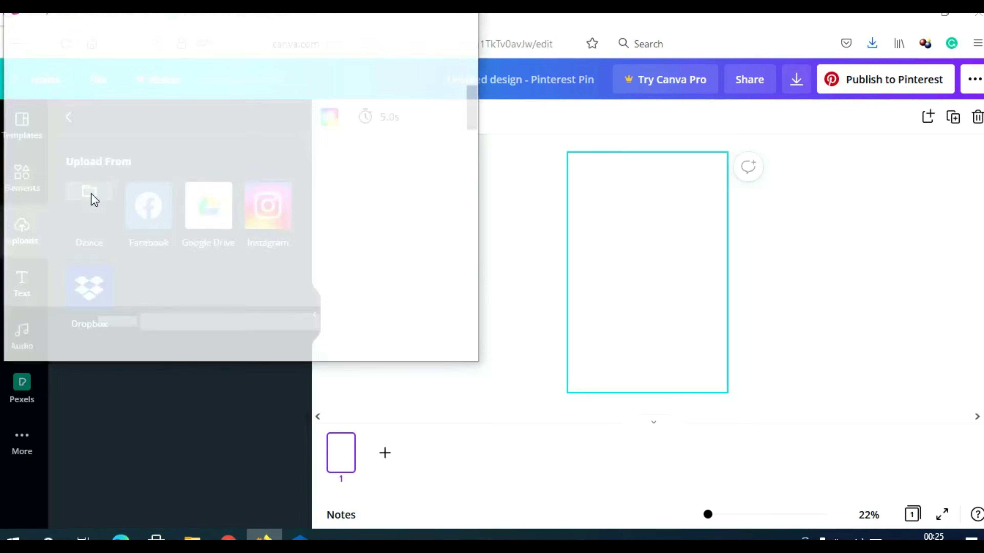
left_click_drag(482, 126, 472, 223)
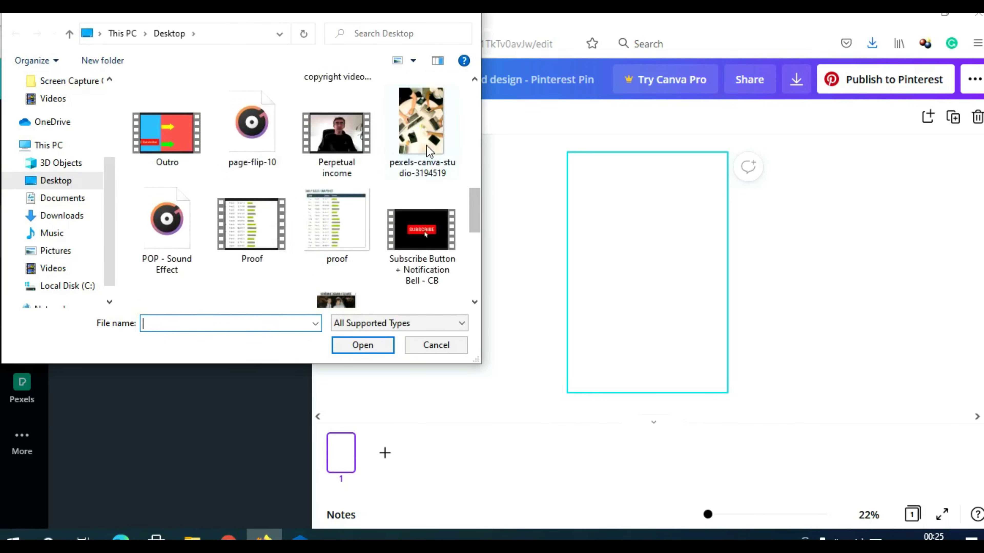
double_click(420, 119)
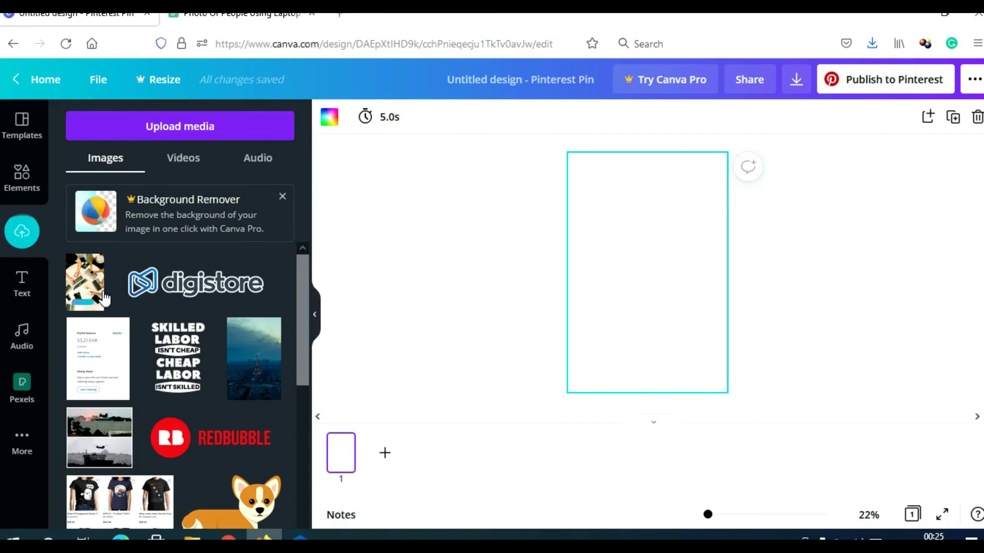
Add the uploaded laptop photo to the blank pin, align it with the page corner and enlarge it to fill the whole page
left_click(141, 306)
left_click_drag(685, 319, 658, 277)
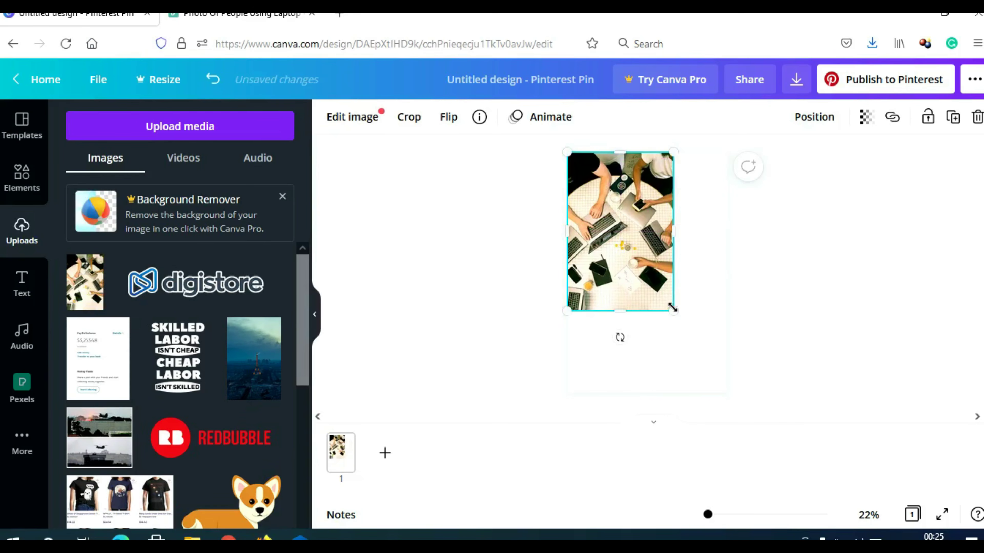
left_click_drag(684, 325, 730, 393)
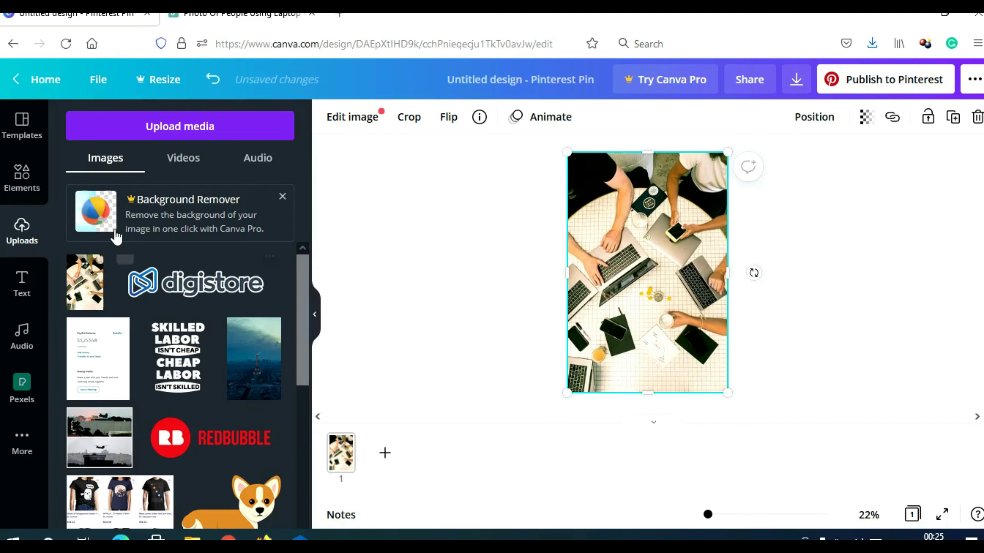
Clear the element search, add a square shape and stretch it into a tall rectangle over the middle of the photo, leaving a border
left_click(23, 176)
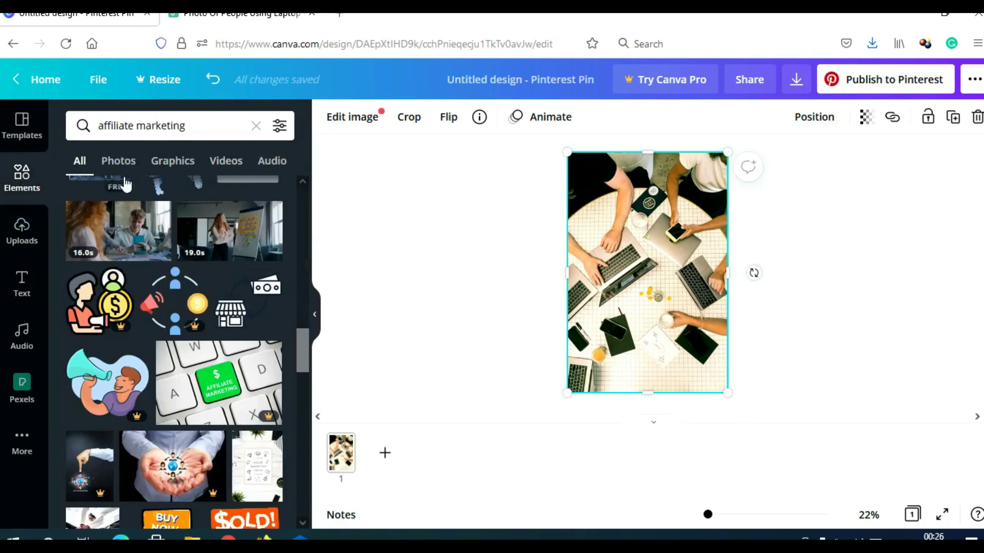
left_click(256, 126)
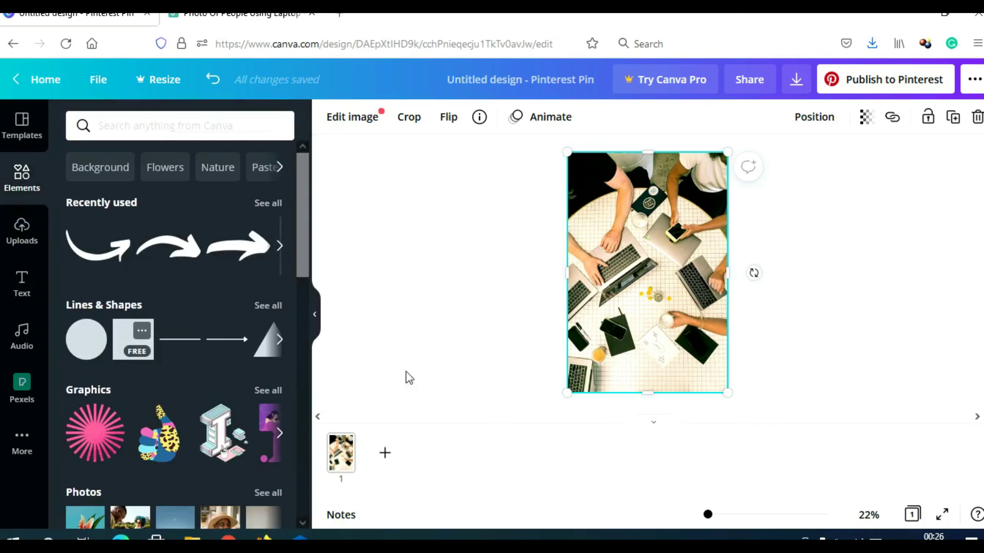
left_click(123, 344)
left_click_drag(603, 227, 647, 187)
left_click_drag(641, 317, 650, 353)
left_click_drag(692, 271, 711, 271)
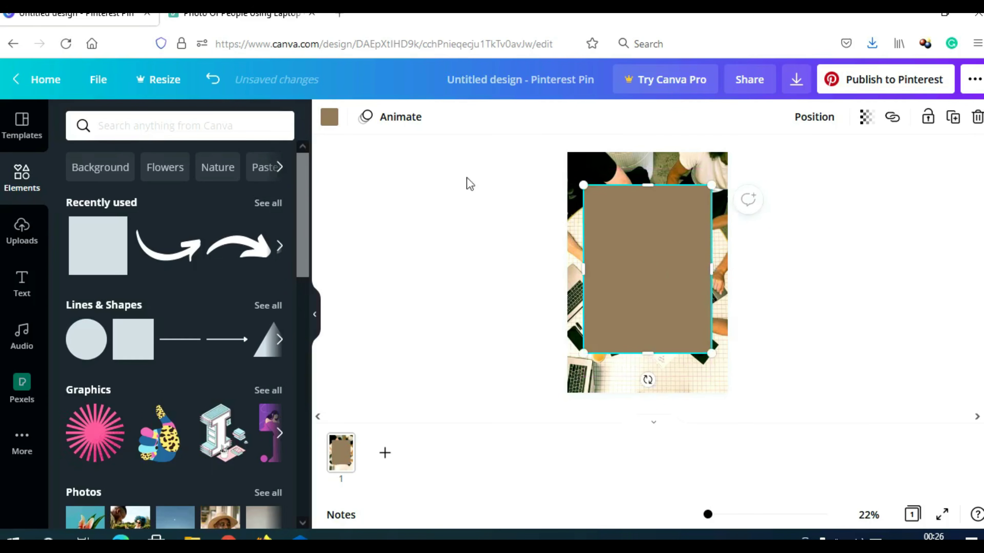
Fill the rectangle with white and set its transparency to 86
left_click(325, 127)
left_click(273, 400)
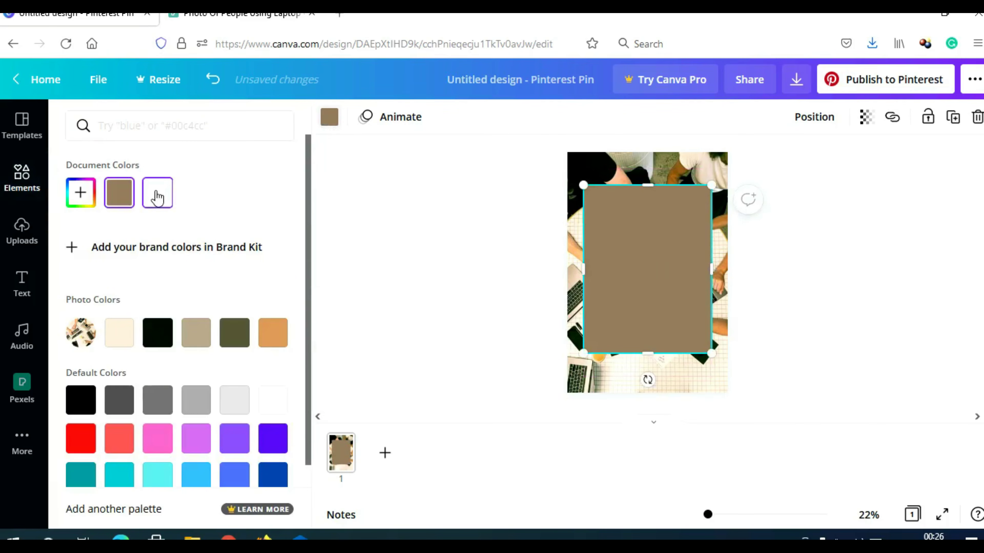
left_click(868, 120)
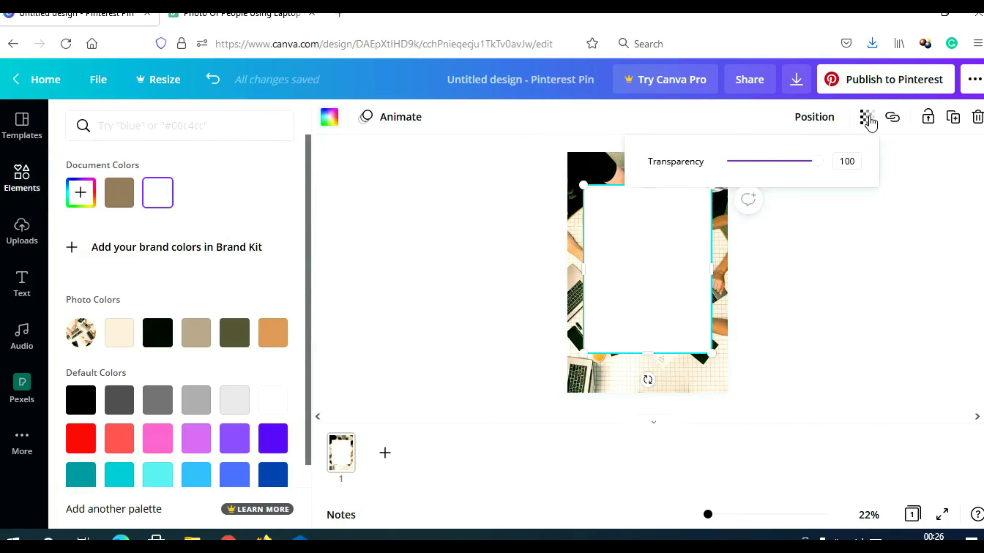
left_click_drag(820, 167, 808, 166)
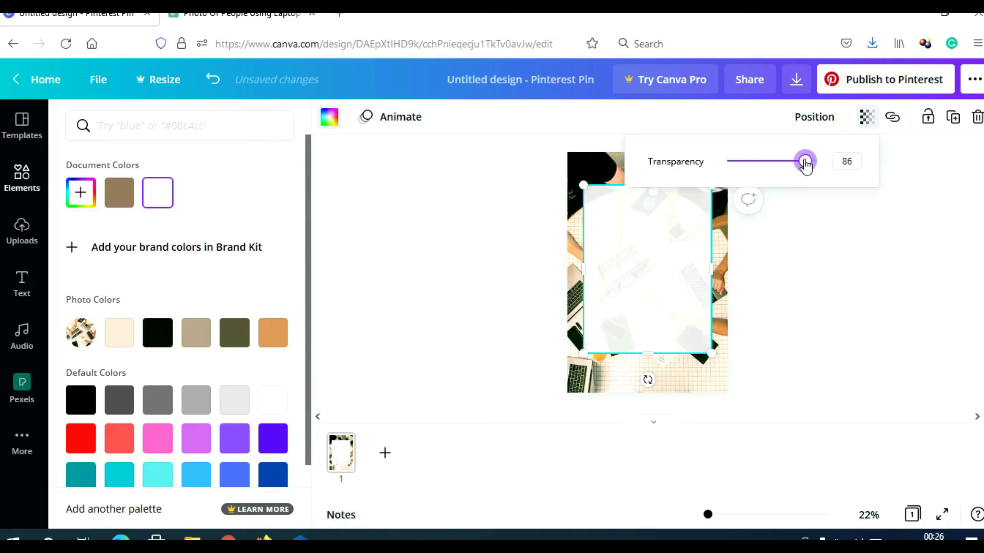
Add the recently used "cold, smooth & tasty." text design to the pin and delete its small subtitle line
left_click(22, 291)
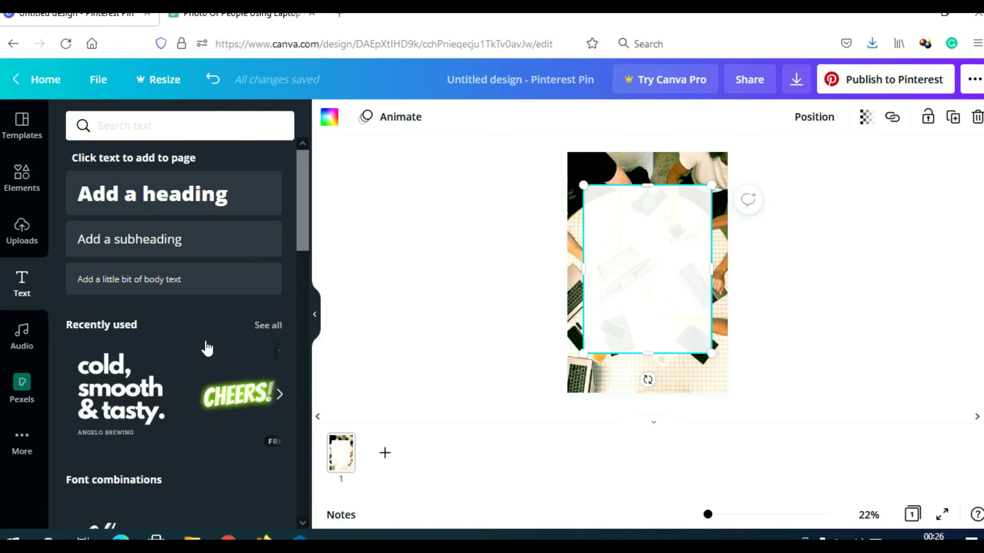
left_click(114, 397)
left_click(650, 311)
left_click(649, 311)
key("BackSpace")
Replace the "cold, smooth & tasty." heading with "10 most profitable affiliate marketing niches"
left_click(658, 291)
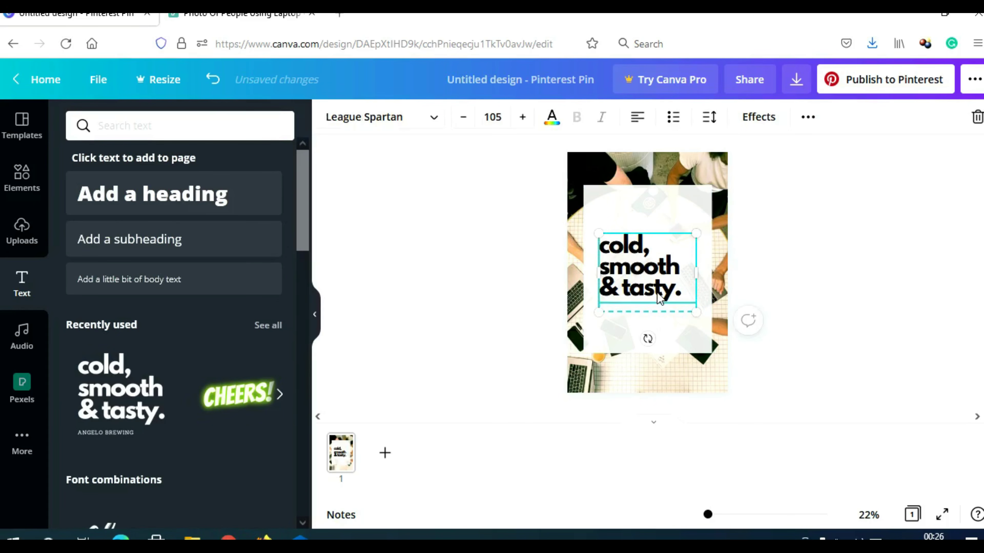
left_click(658, 291)
key("BackSpace")
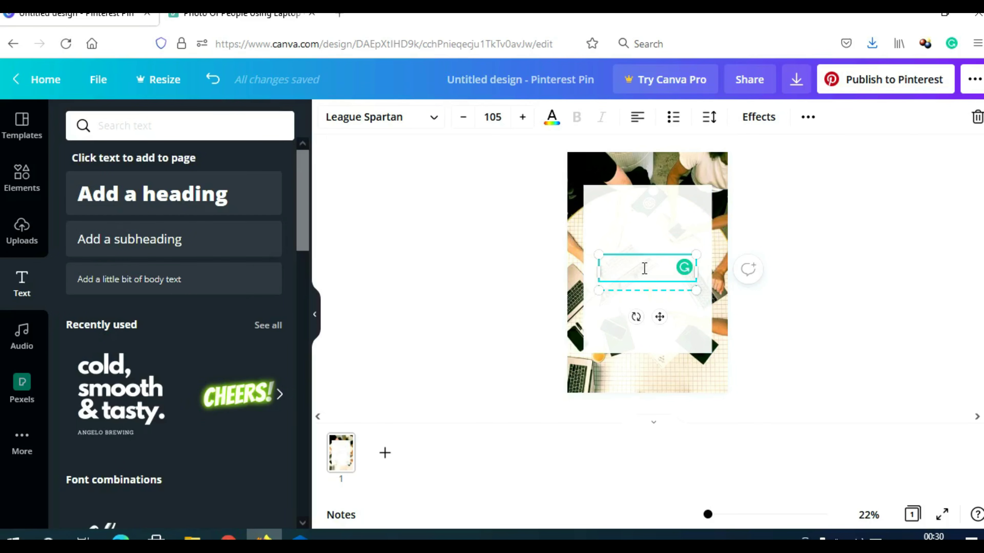
type("10 most profitable affiliate marketing niches")
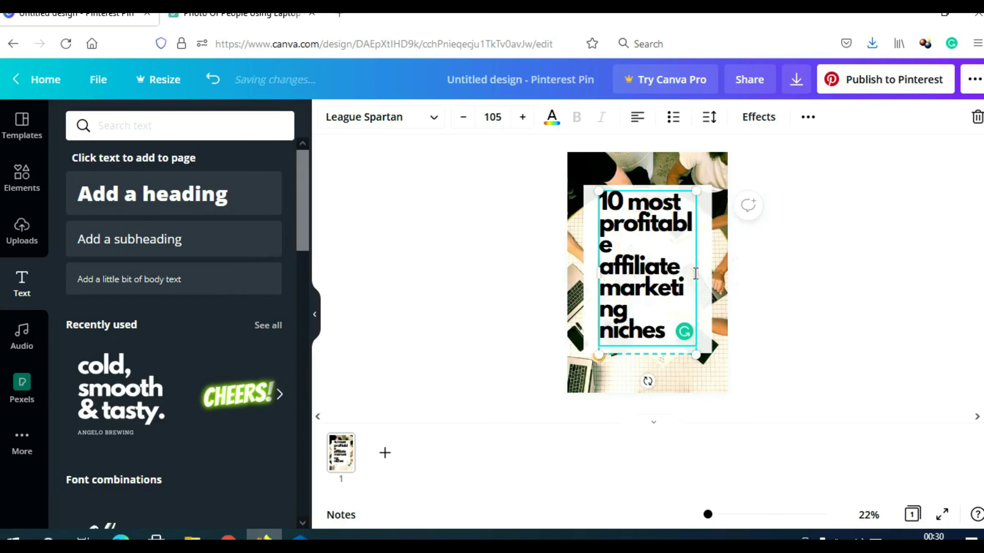
Widen the heading text box on both sides and move "most" onto a new line so "10" stands alone
left_click_drag(696, 272, 706, 272)
left_click_drag(599, 272, 591, 272)
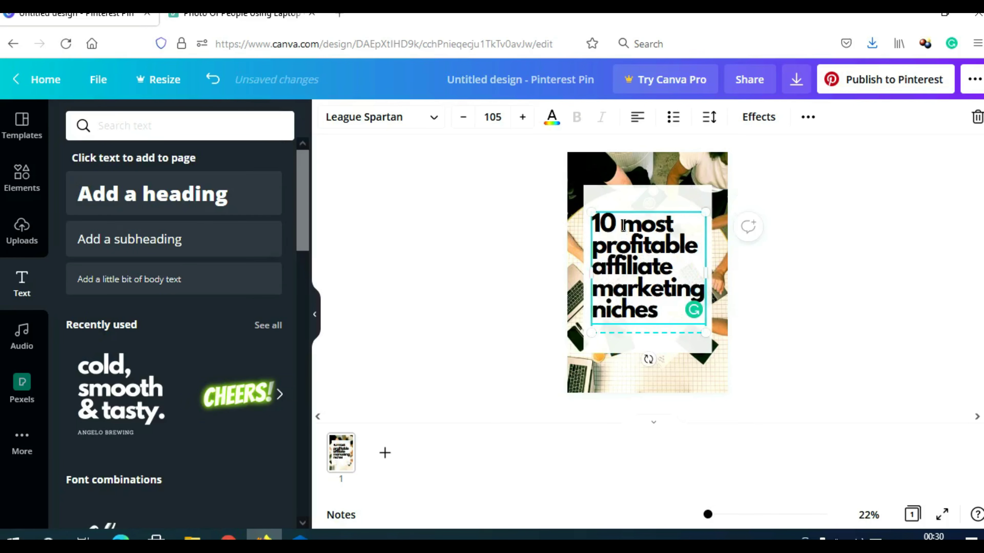
left_click(622, 225)
key("Return")
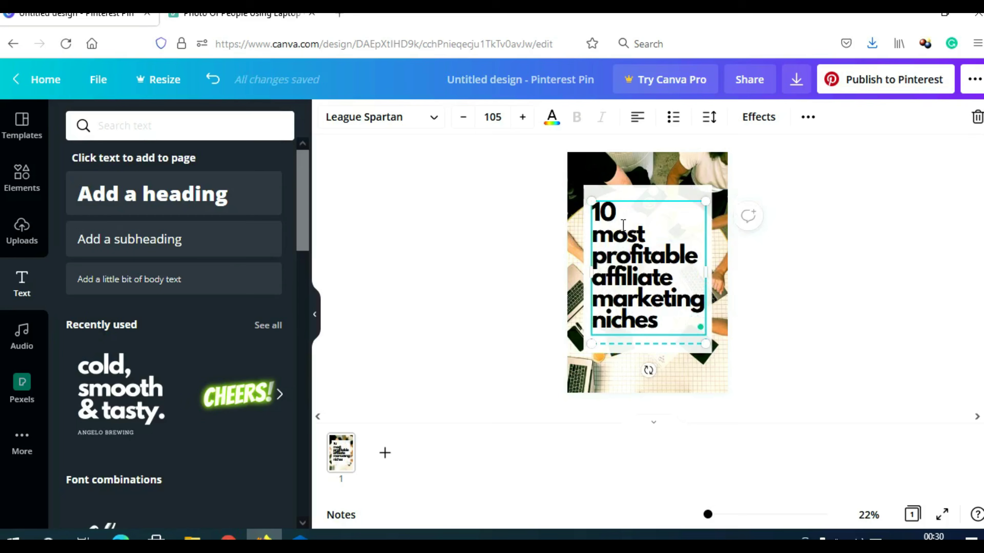
Set the font size of the "10" in the heading to 150
left_click_drag(619, 212, 589, 212)
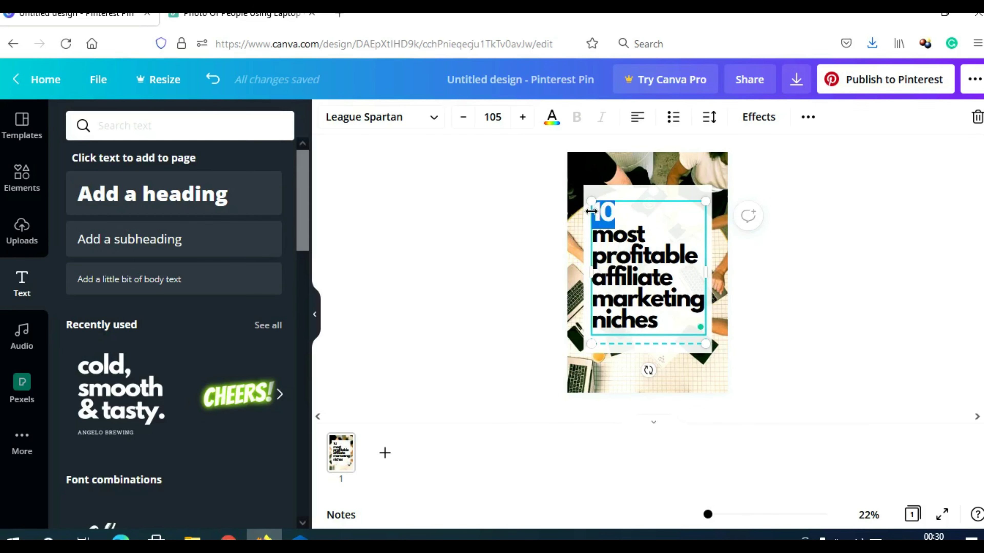
left_click(496, 118)
scroll(511, 268, "down", 3)
scroll(512, 272, "down", 3)
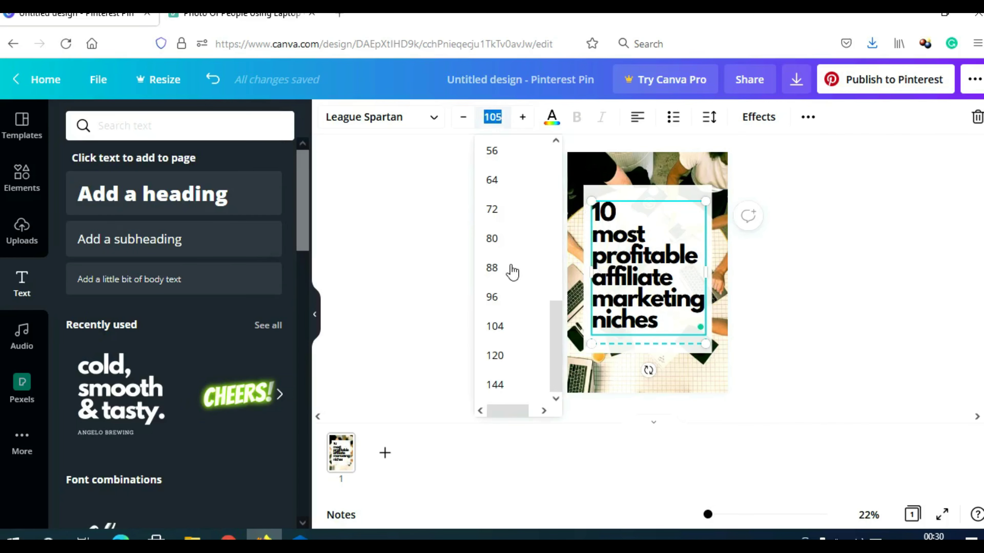
left_click(499, 384)
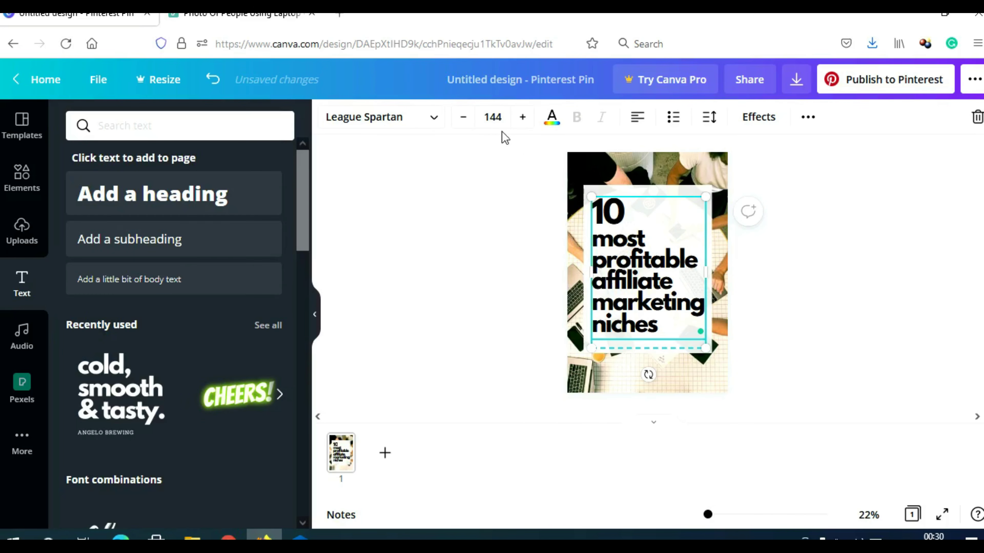
left_click(481, 117)
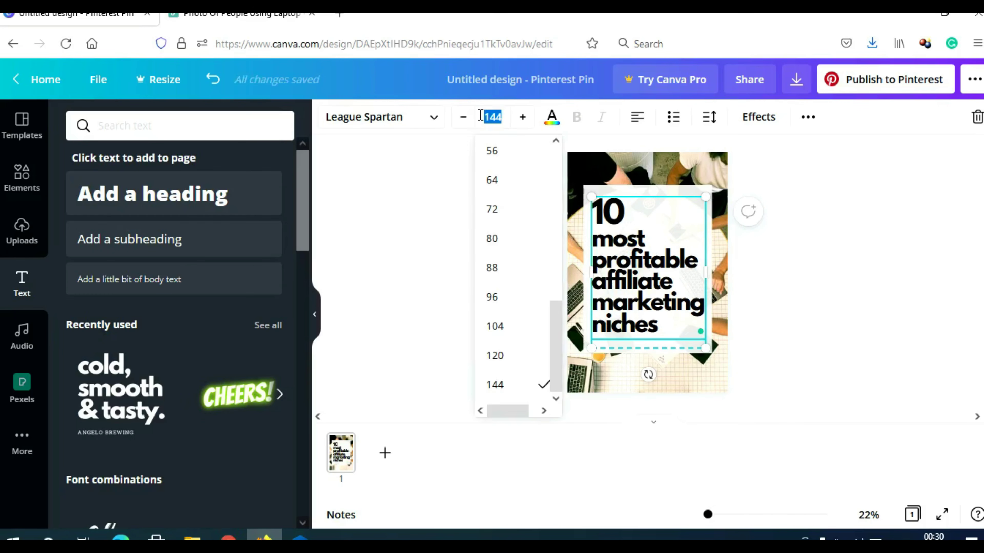
type("150")
key("Return")
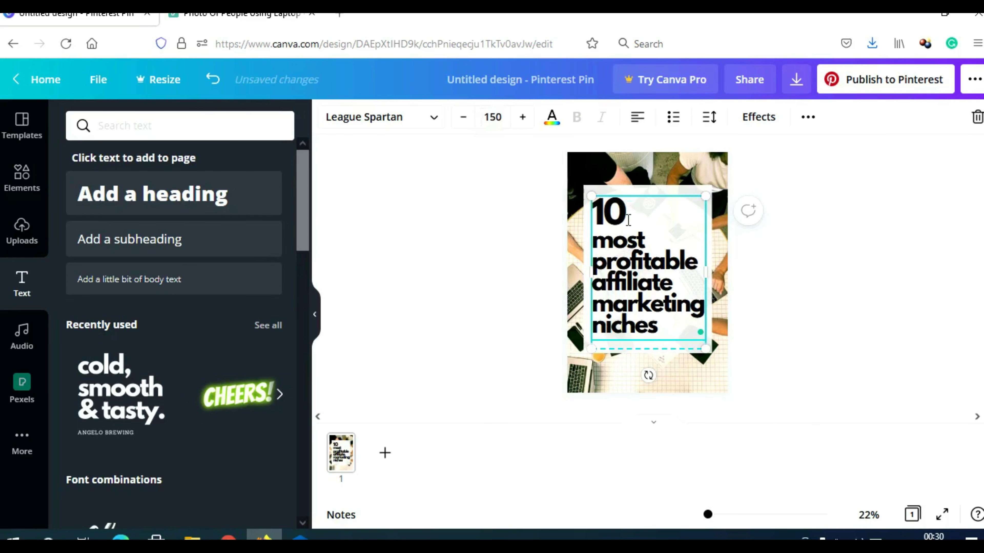
Center-align the "10" and the remaining lines of the heading
left_click(641, 117)
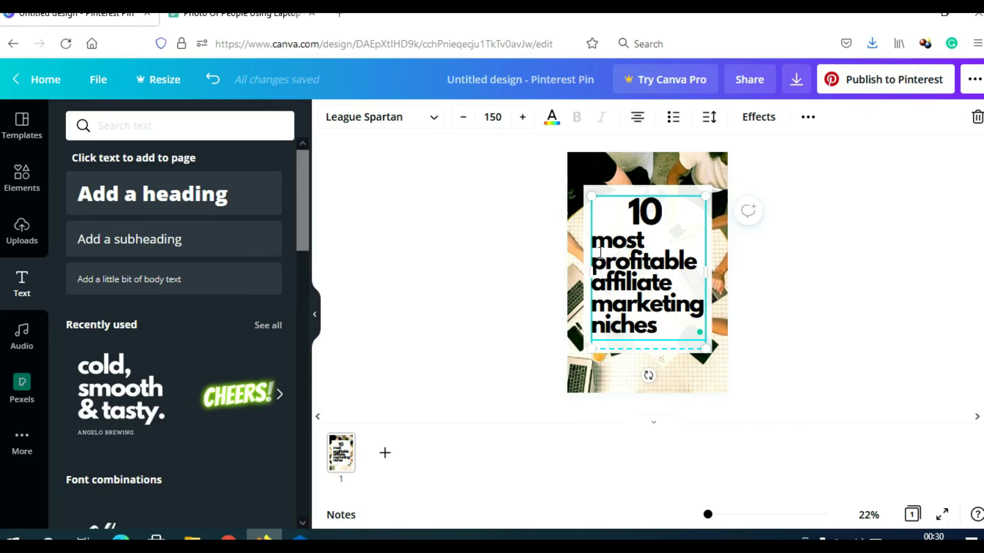
left_click_drag(599, 243, 670, 327)
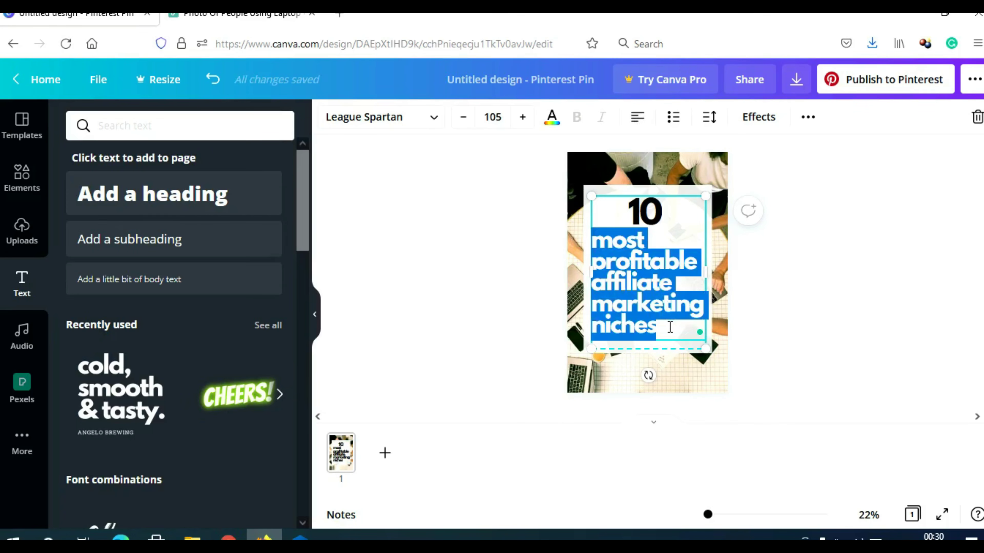
left_click(637, 117)
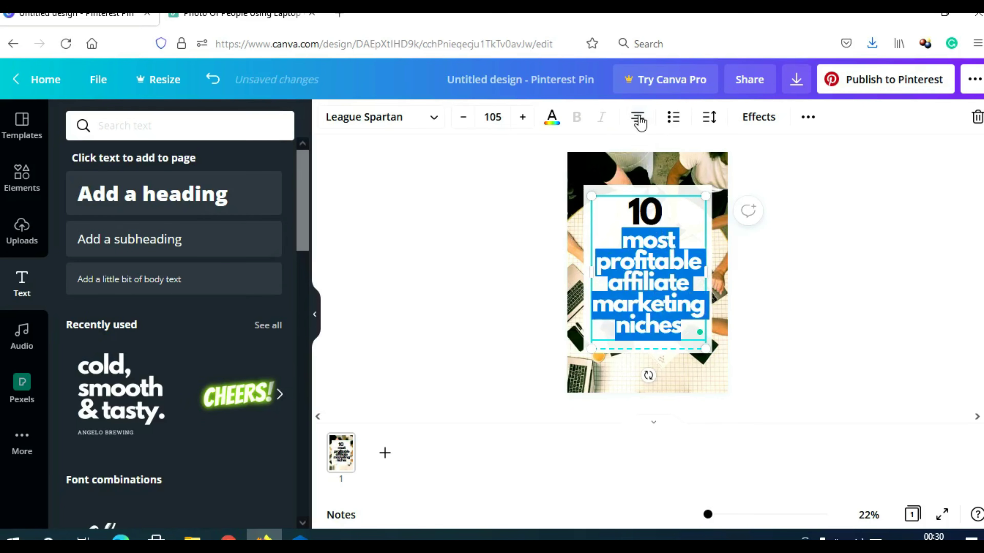
Reduce the font size of "most profitable affiliate marketing niches" to 64
left_click(492, 117)
scroll(496, 277, "down", 10)
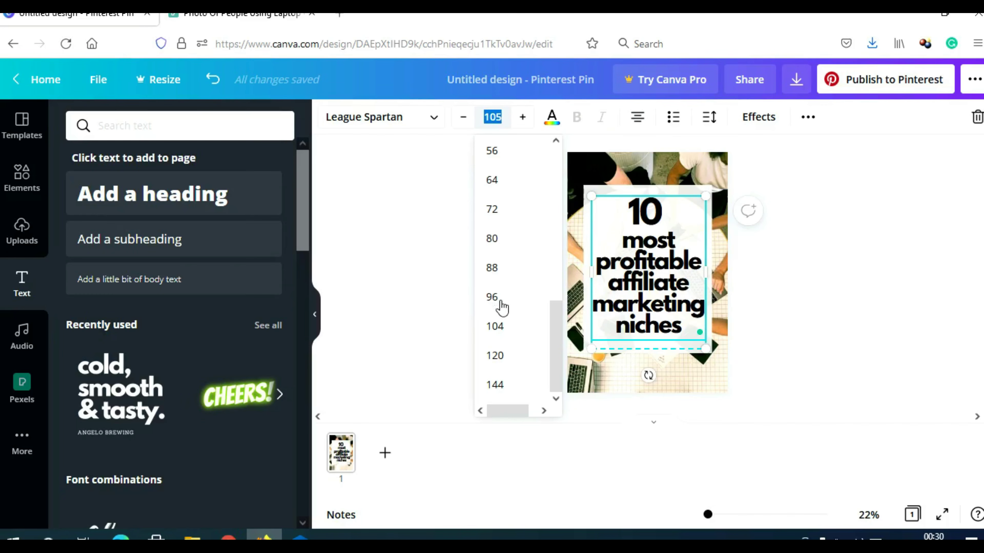
left_click(497, 268)
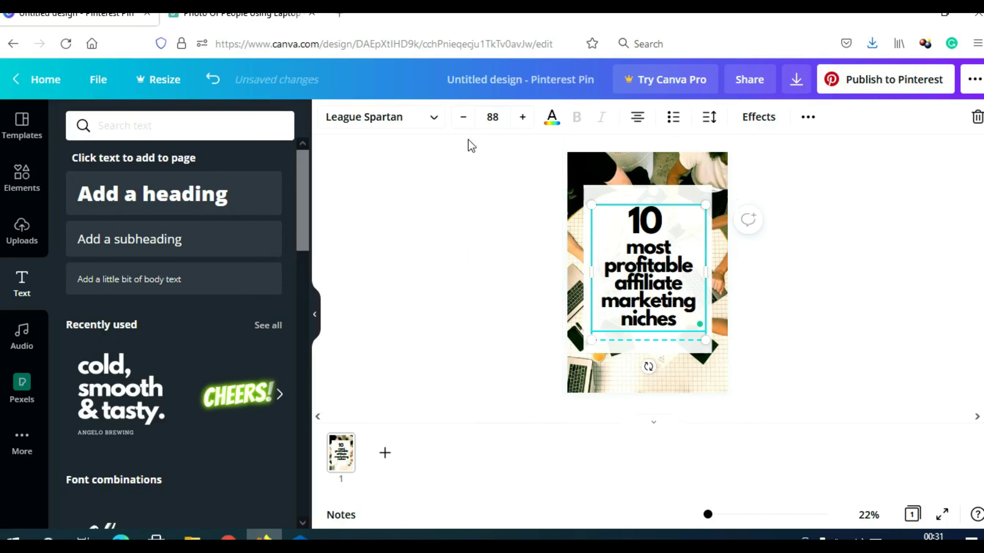
left_click(499, 122)
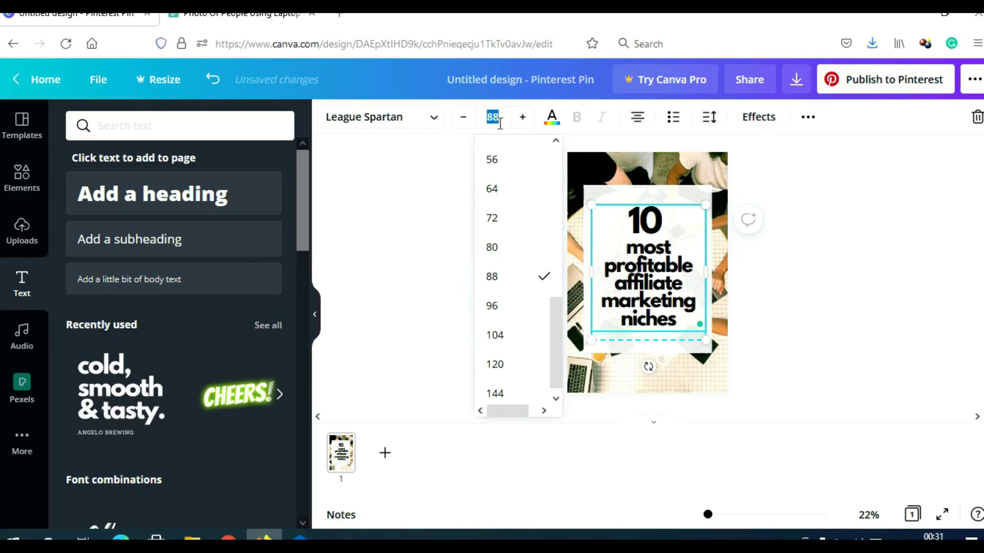
left_click(502, 193)
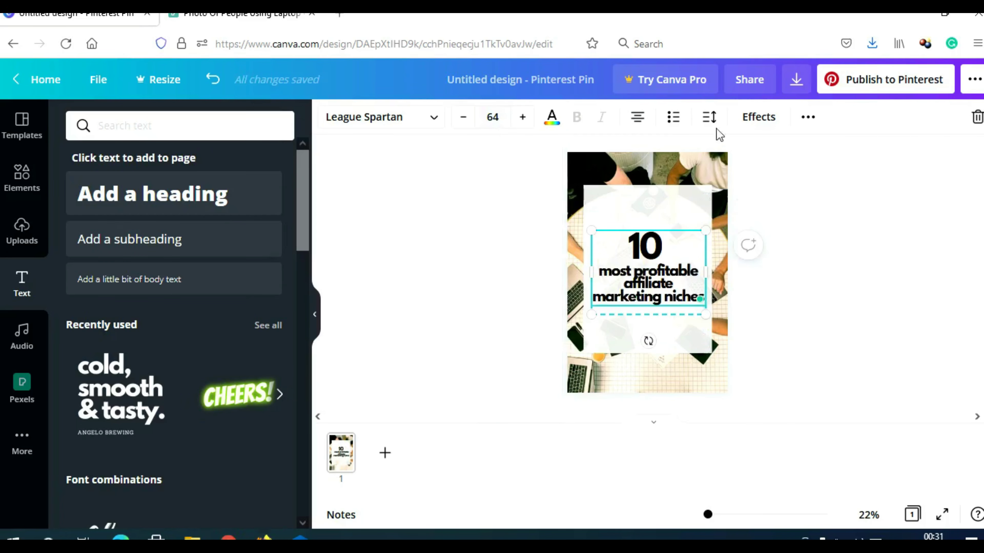
Set the line spacing of the lines below "10" to 1.37 and enlarge the heading to the white rectangle's full width
left_click(710, 120)
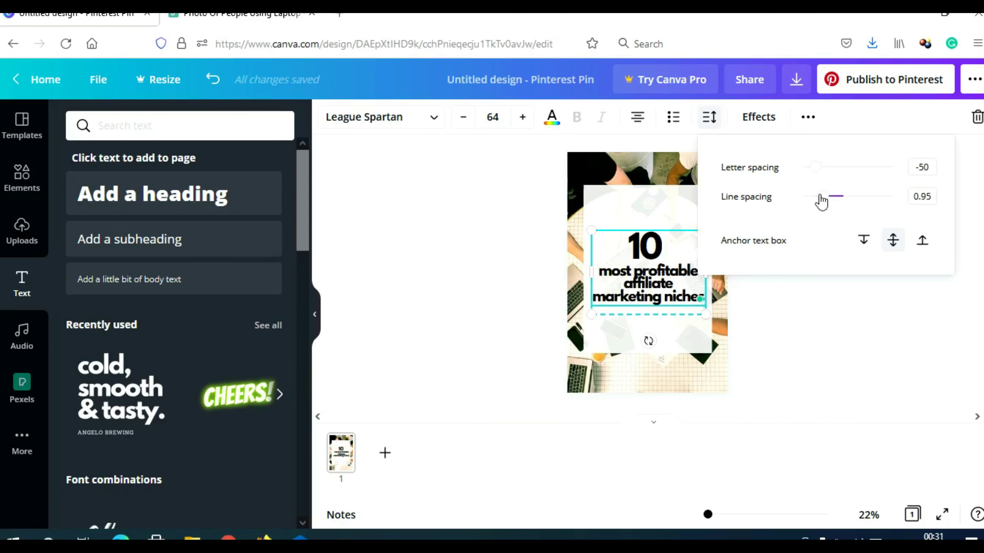
left_click_drag(821, 201, 842, 198)
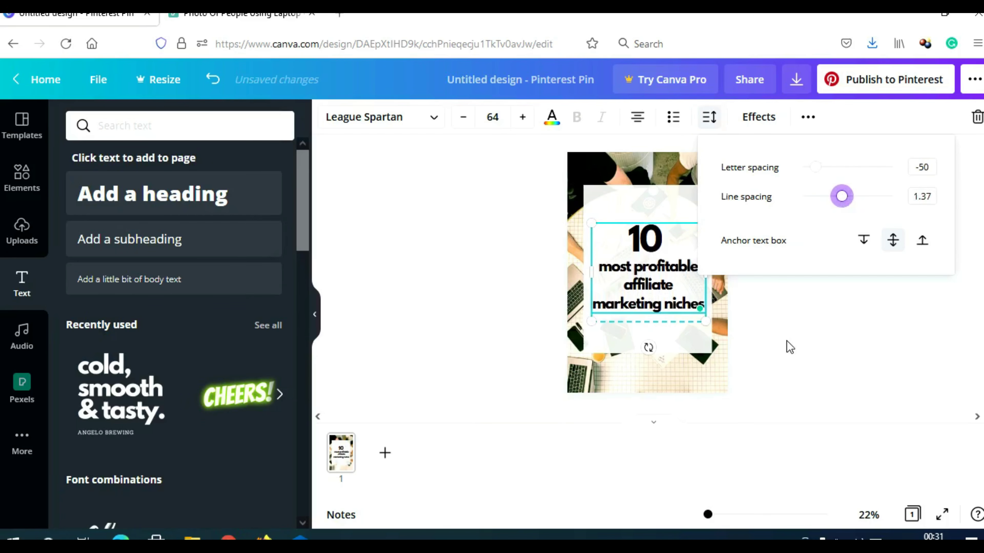
left_click(708, 321)
mouse_move(711, 324)
left_mouse_down()
mouse_move(724, 336)
mouse_move(716, 330)
left_mouse_up()
left_click_drag(587, 327, 579, 333)
type("niches")
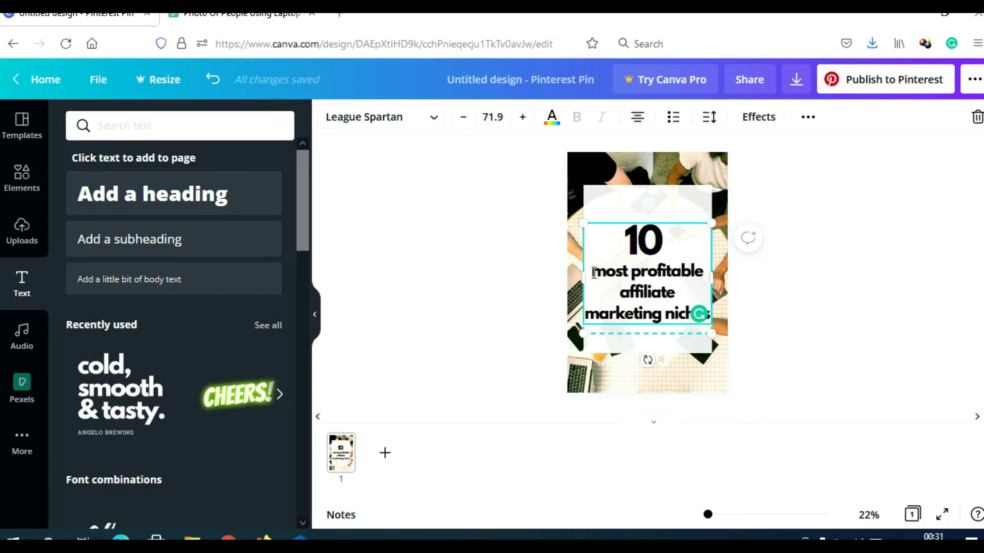
Color the "10" bright green with the custom color #14FD00
left_click(625, 244)
left_click_drag(625, 244, 663, 245)
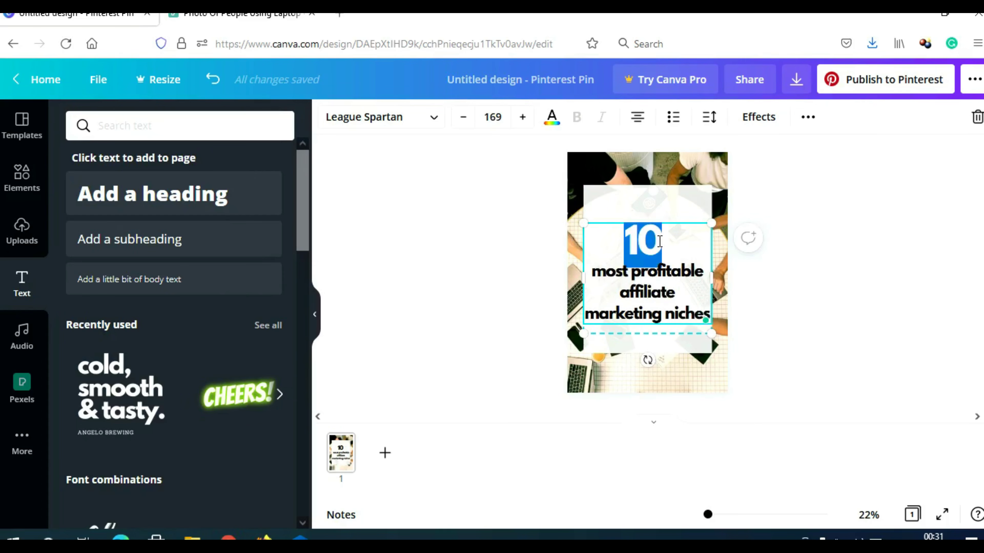
left_click(551, 118)
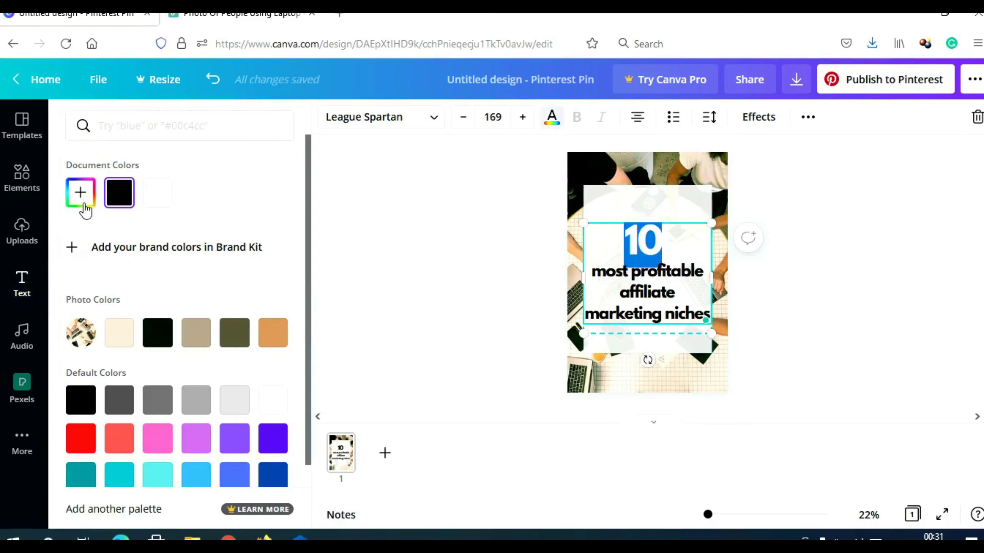
left_click(81, 195)
left_click(143, 317)
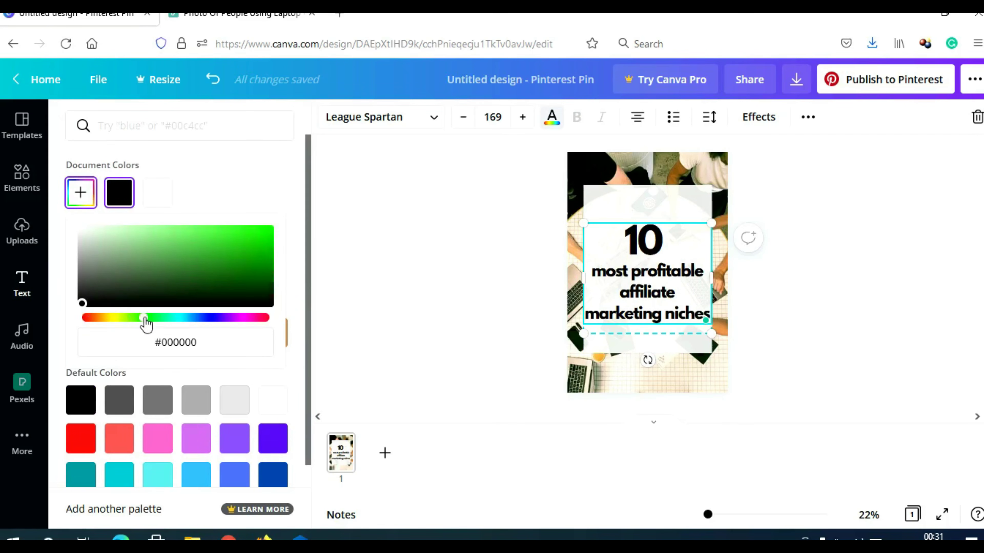
left_click_drag(82, 303, 158, 257)
left_click_drag(232, 245, 282, 232)
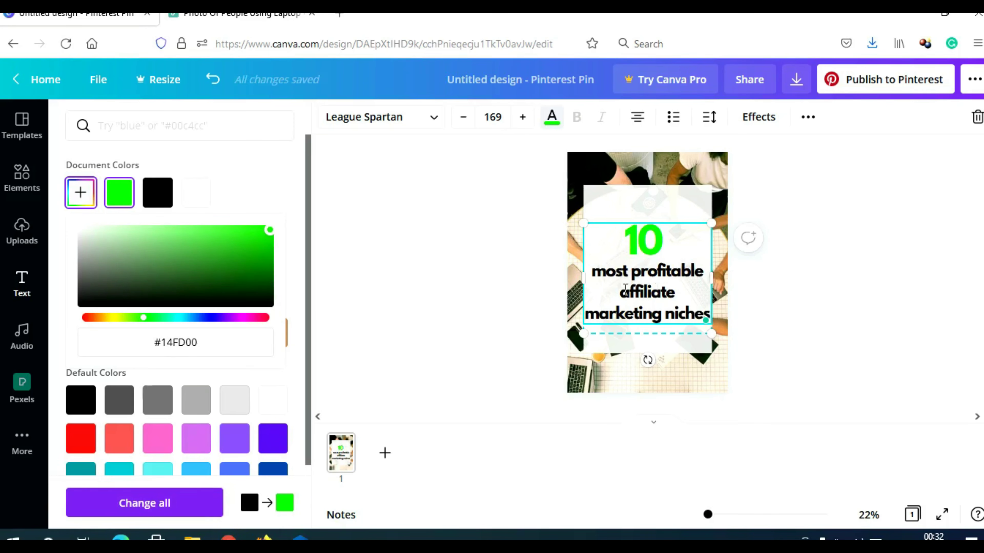
Color the word "affiliate" red and "marketing niches" dark blue, then deselect the heading
left_click_drag(619, 290, 675, 293)
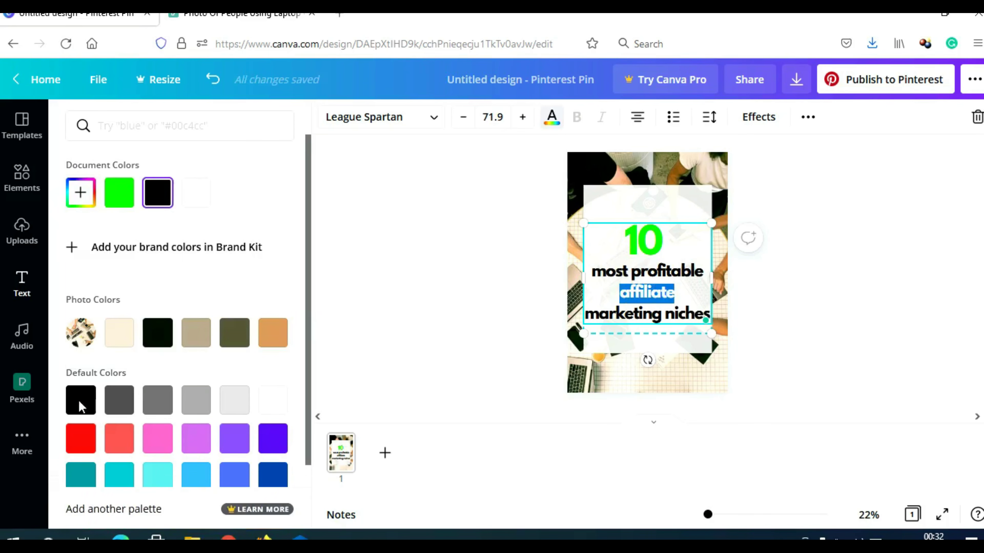
left_click(81, 453)
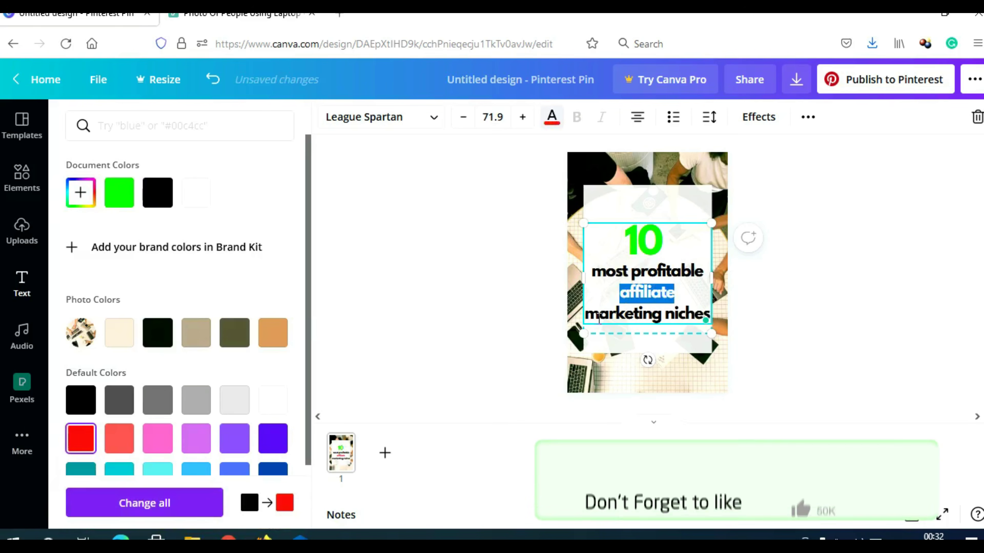
left_click(639, 299)
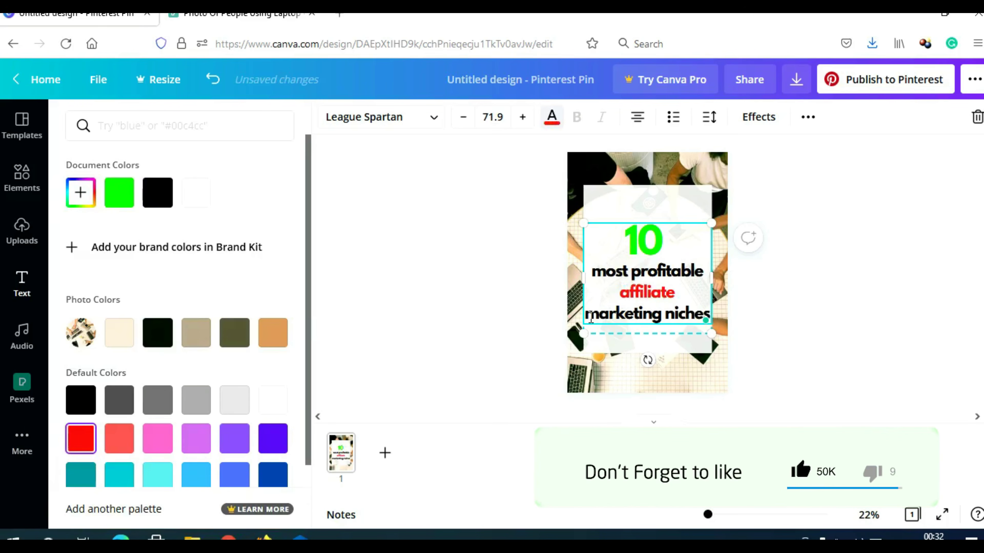
left_click_drag(589, 318, 710, 314)
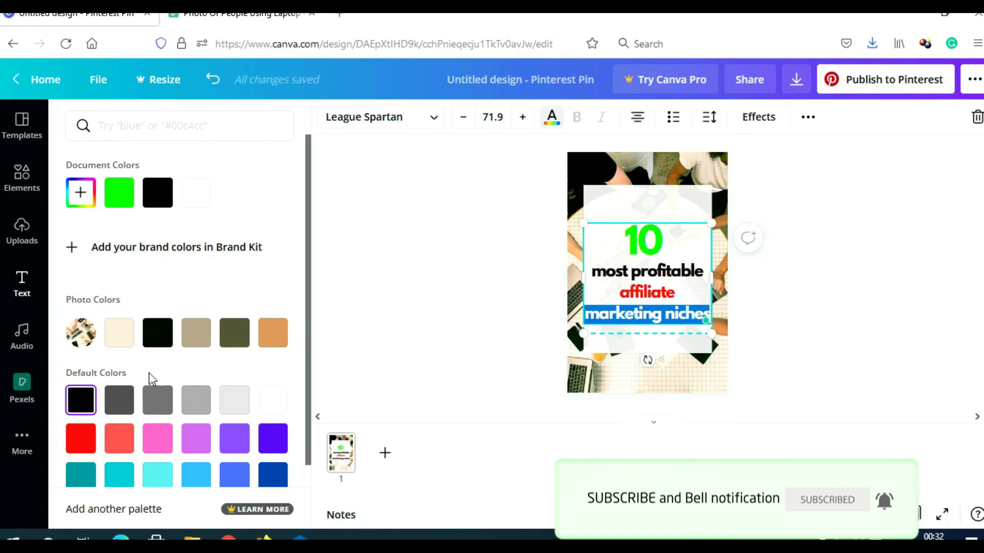
left_click(271, 477)
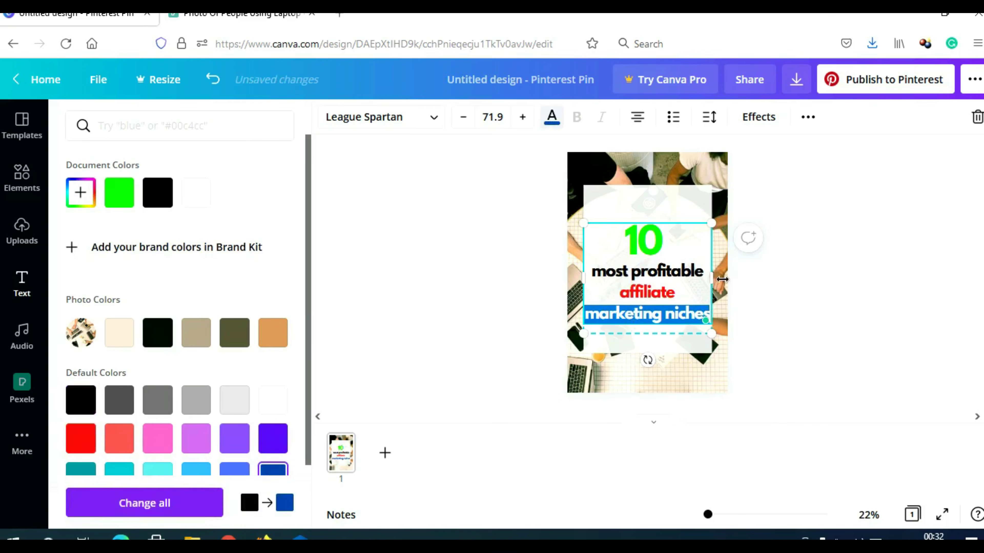
left_click(696, 285)
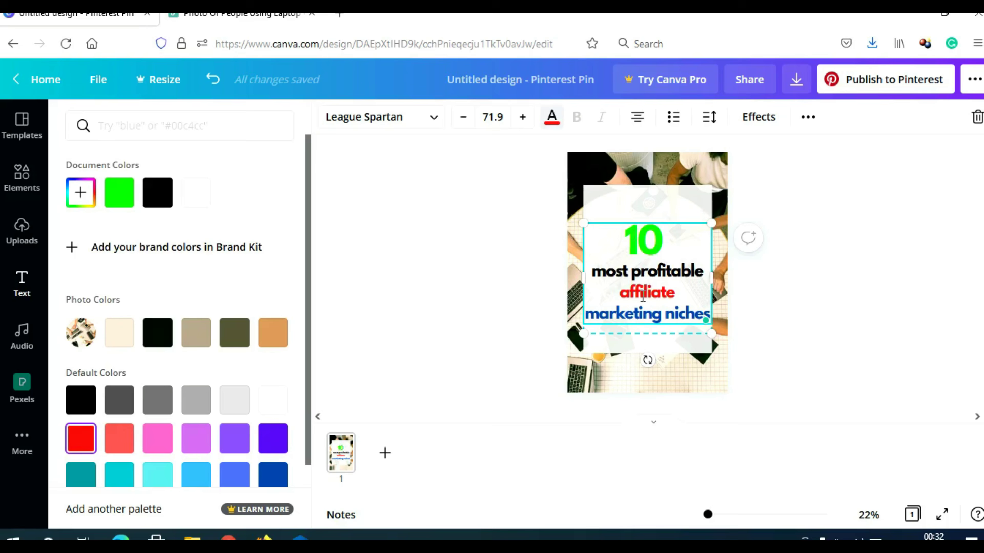
key("Escape")
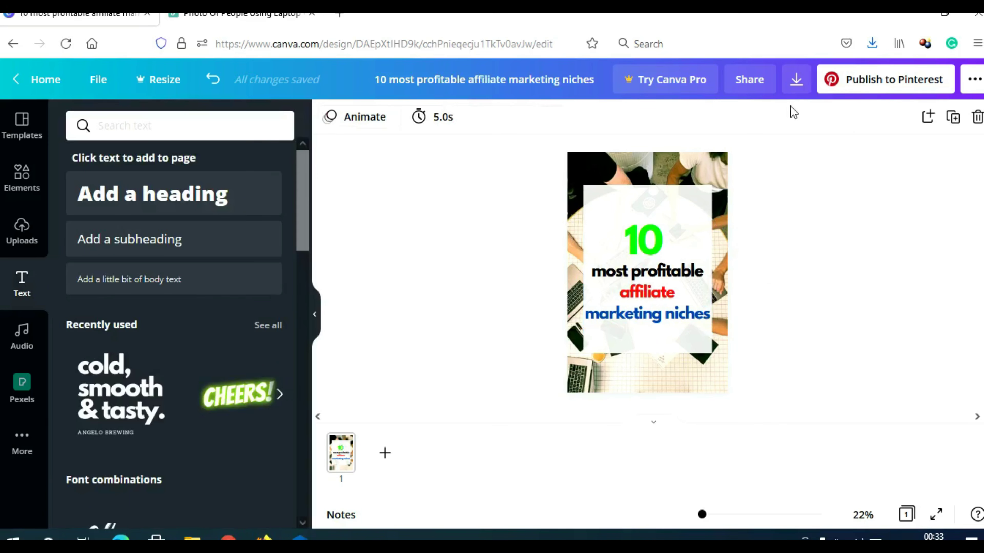
Download the finished pin design as a PNG
left_click(795, 94)
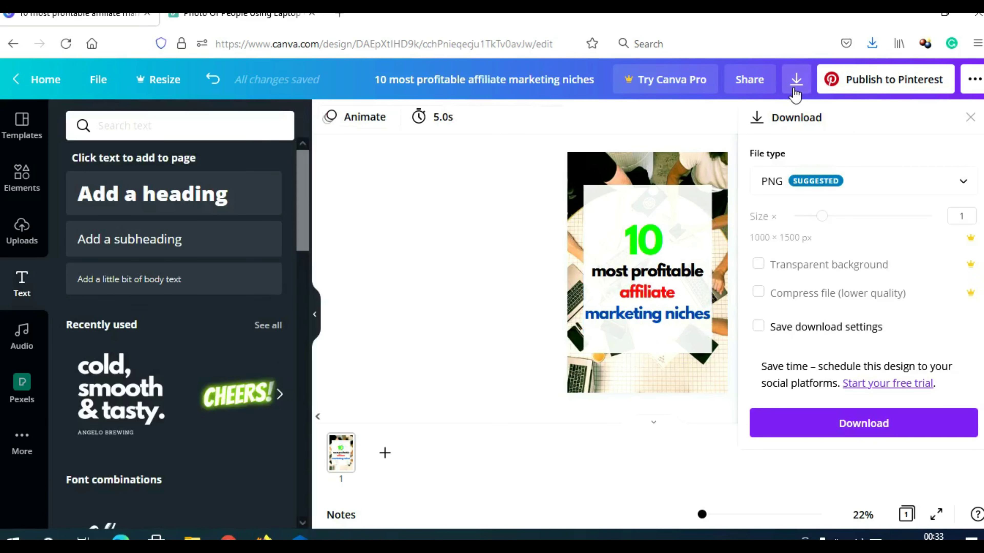
left_click(833, 191)
left_click(835, 192)
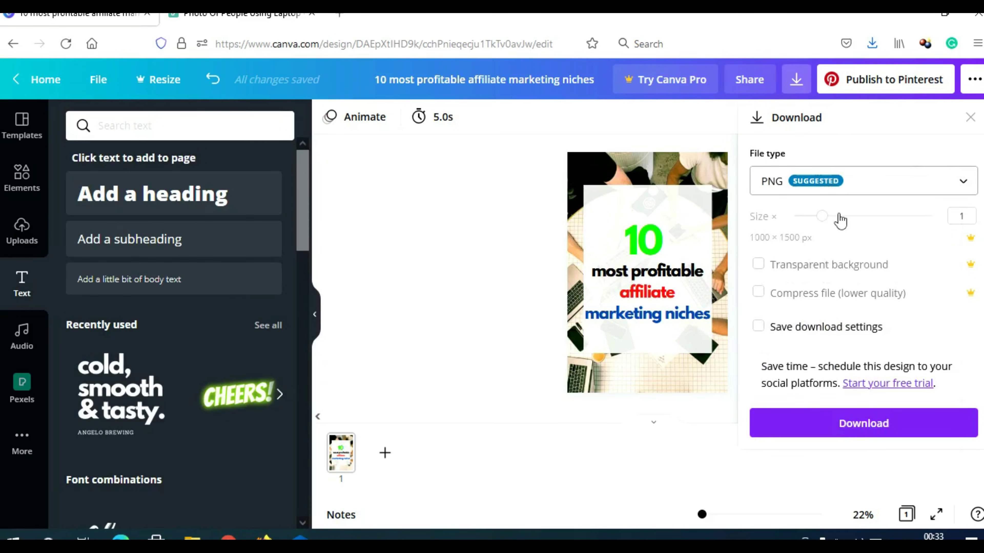
left_click(862, 424)
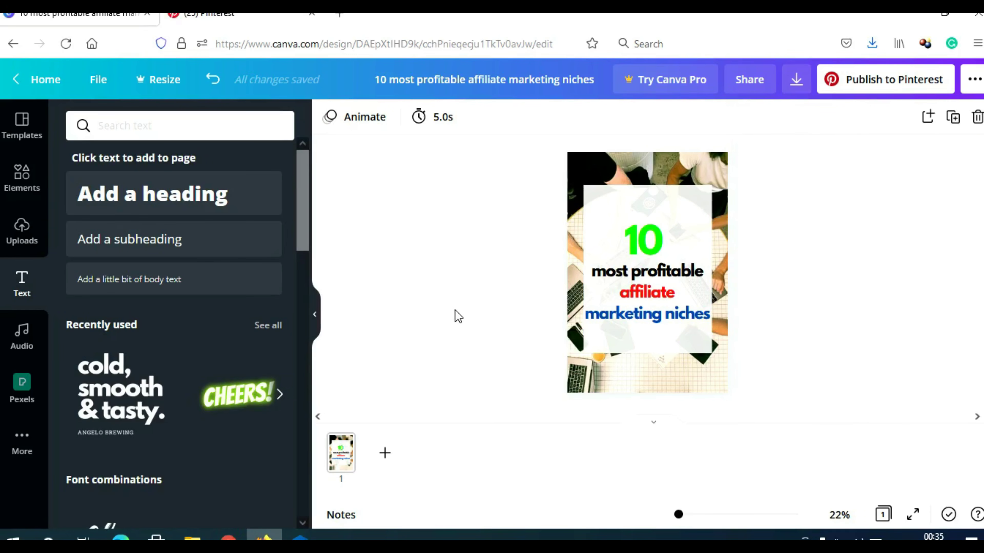
Switch to Pinterest, create a new pin from the Money Making Opportunities board, and upload the downloaded "10 most profitable affiliate marketing niches" image
left_click(225, 15)
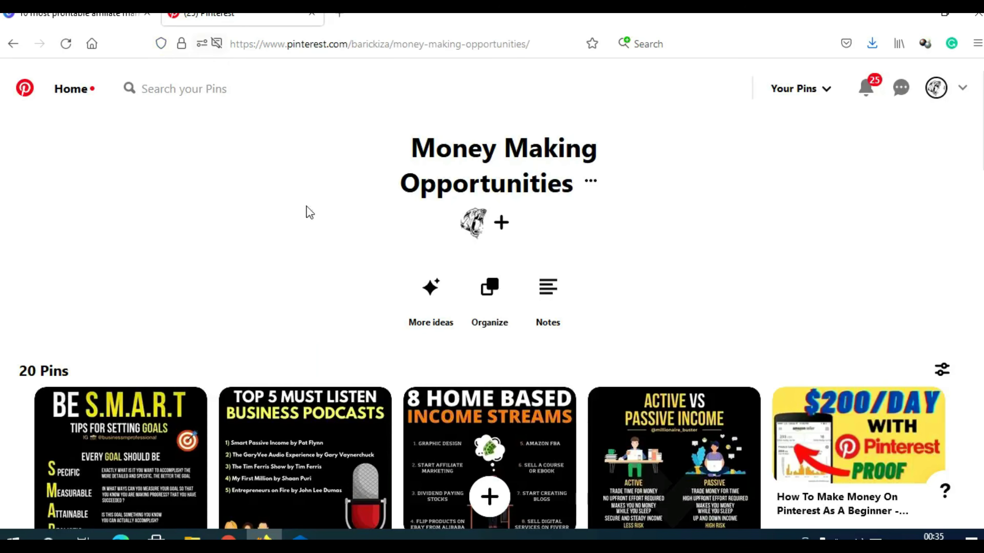
left_click(489, 496)
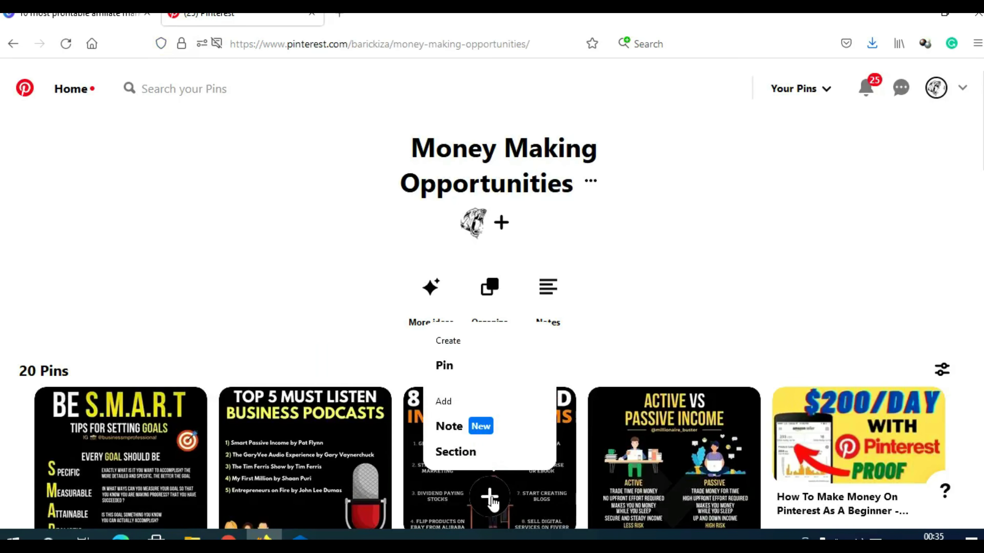
left_click(452, 374)
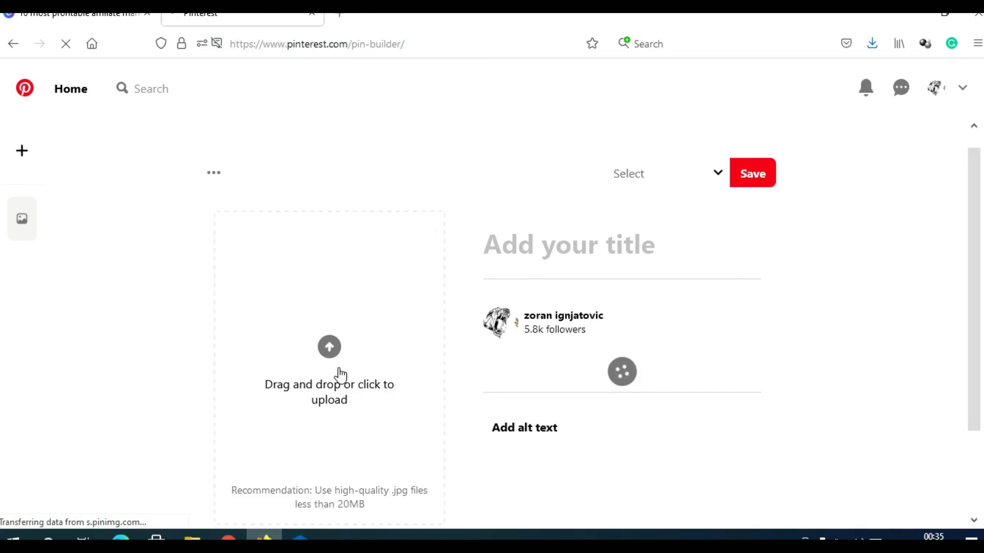
left_click(340, 374)
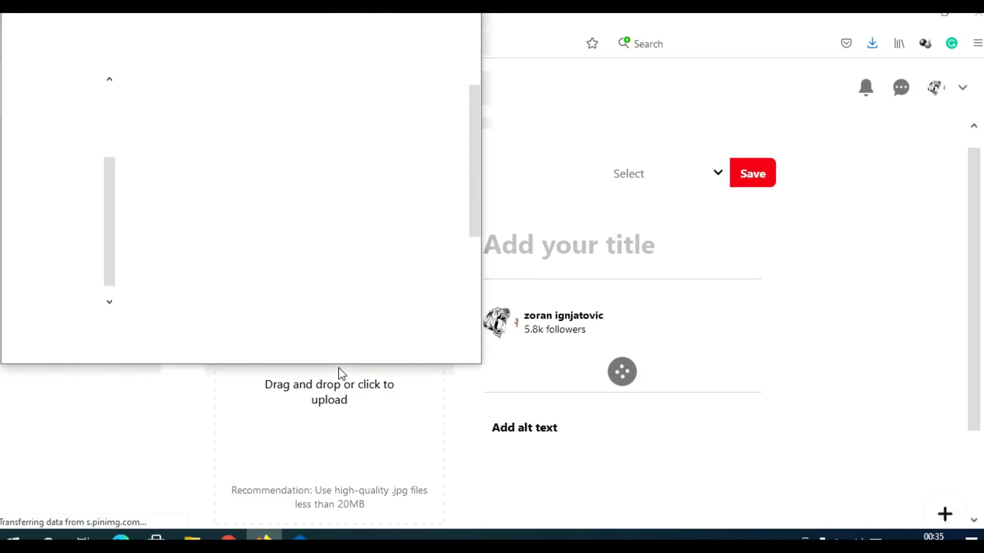
double_click(183, 222)
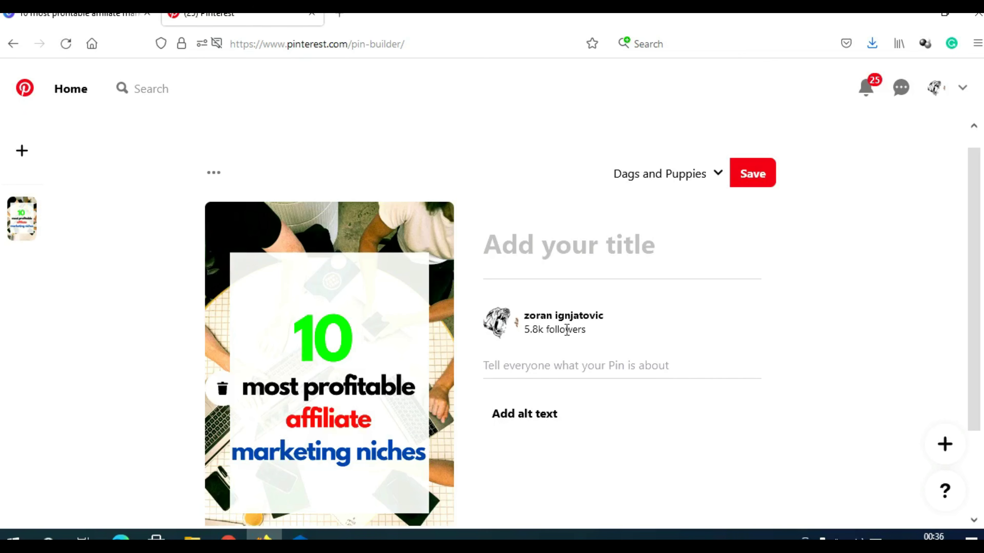
Enter the hashtag "#affiliate" as the pin's description, highlight it, and activate the empty destination link field
scroll(578, 357, "down", 2)
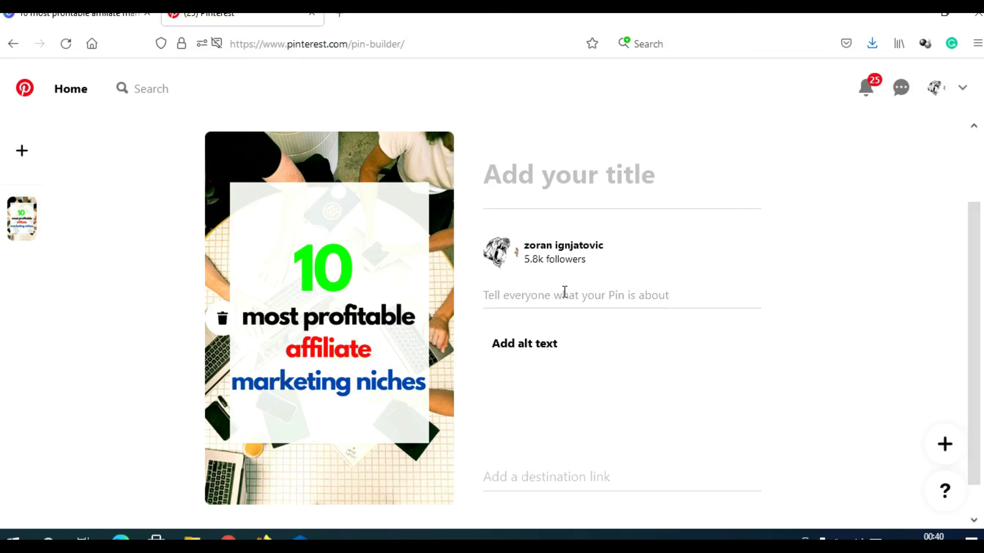
left_click(532, 294)
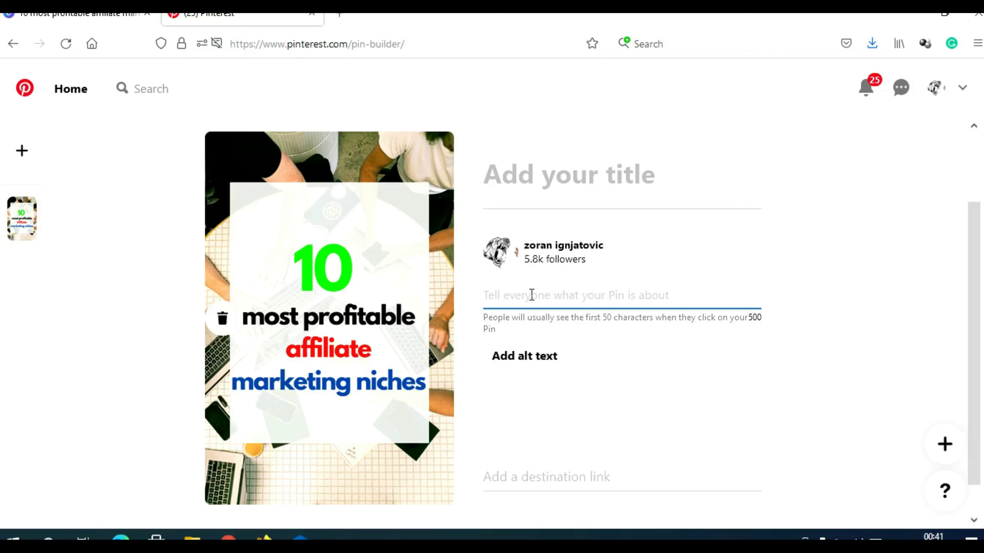
type("#affiliate")
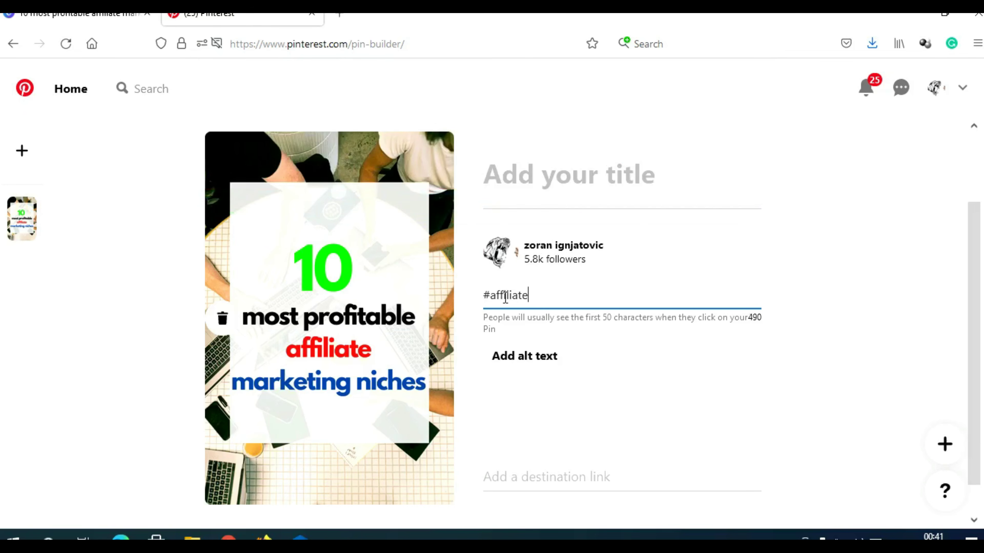
left_click_drag(528, 295, 484, 295)
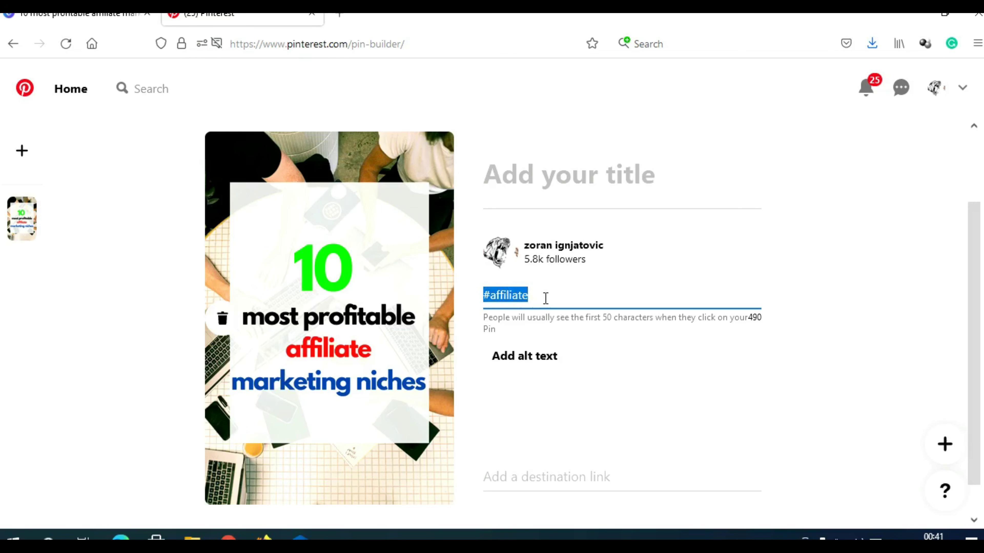
left_click_drag(546, 298, 487, 300)
scroll(677, 356, "down", 1)
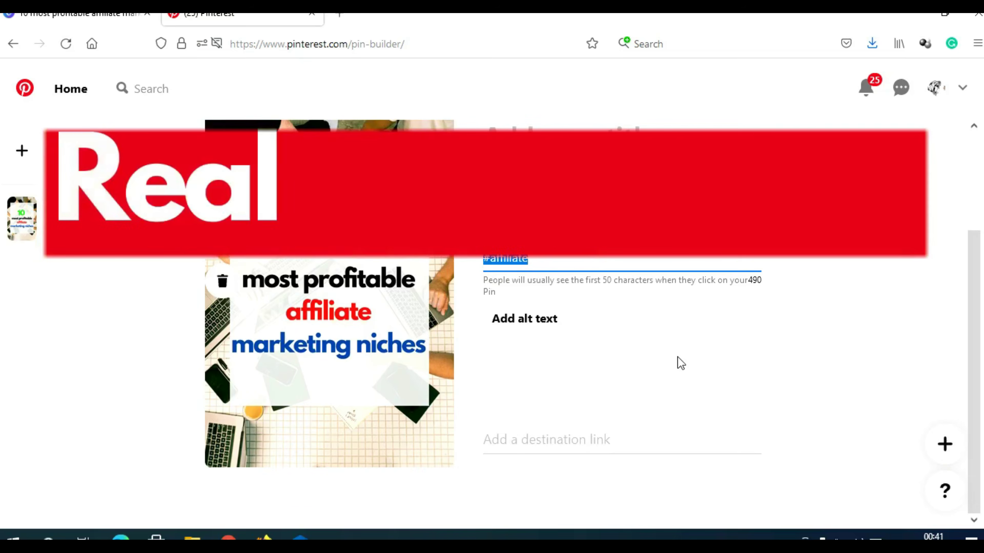
left_click(585, 443)
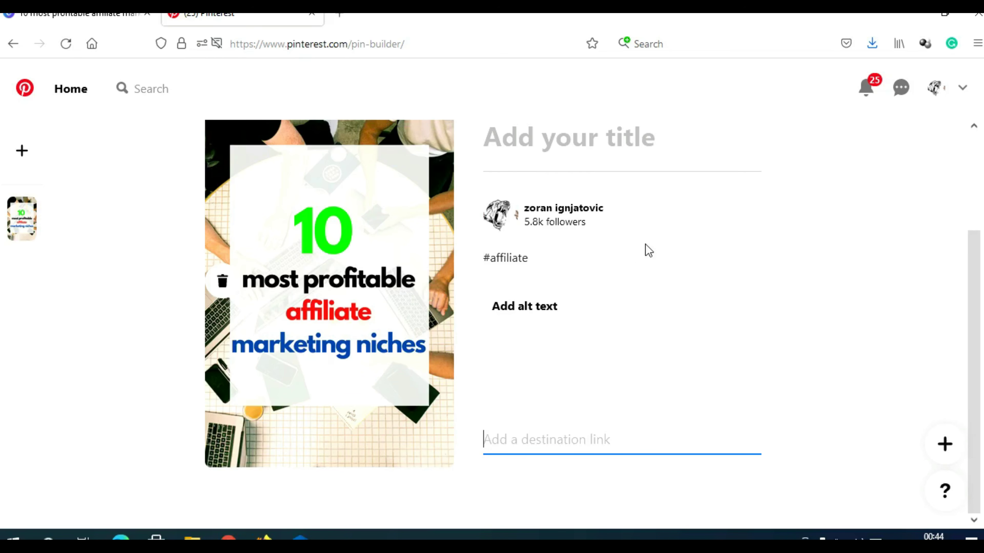
Search Pinterest for "#affiliate marketing"
left_click(269, 82)
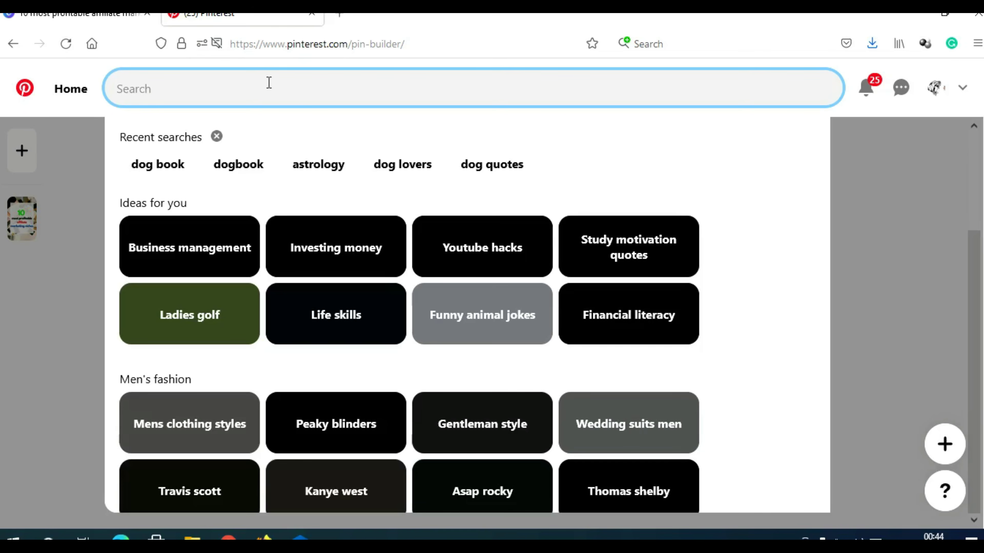
key("ctrl+v")
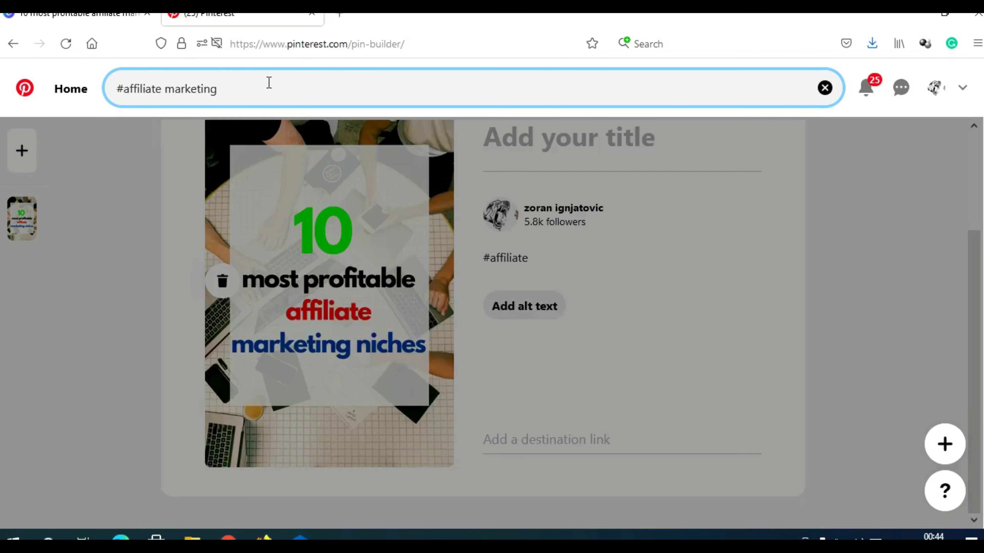
key("Return")
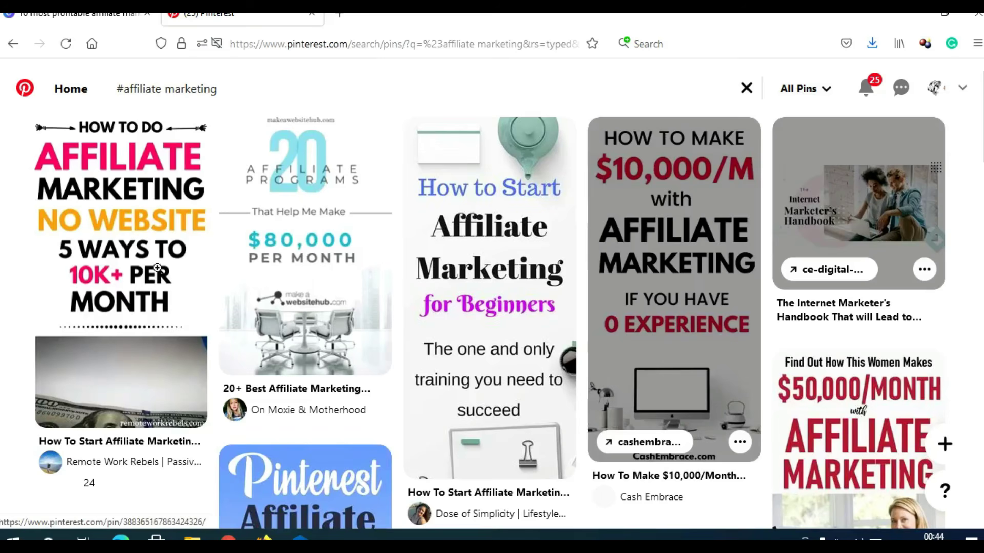
View the board choices for saving the "Pinterest Affiliate Marketing Without Blog" pin, and close them without saving
mouse_move(165, 254)
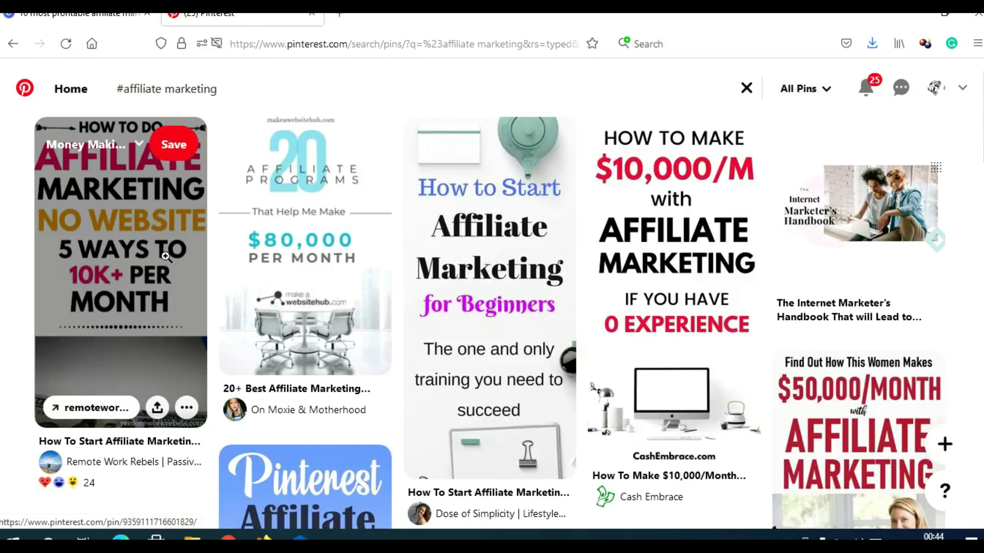
scroll(342, 246, "down", 6)
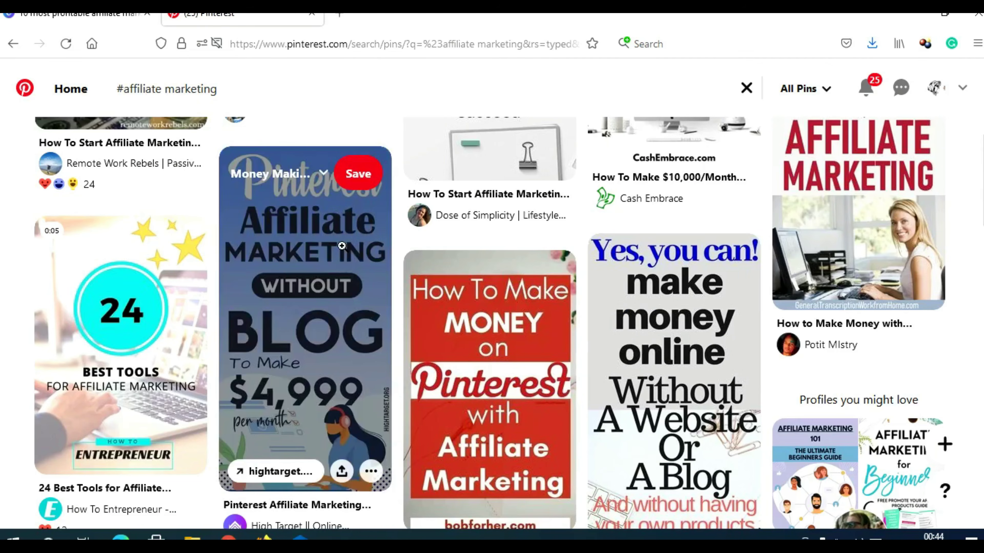
left_click(322, 175)
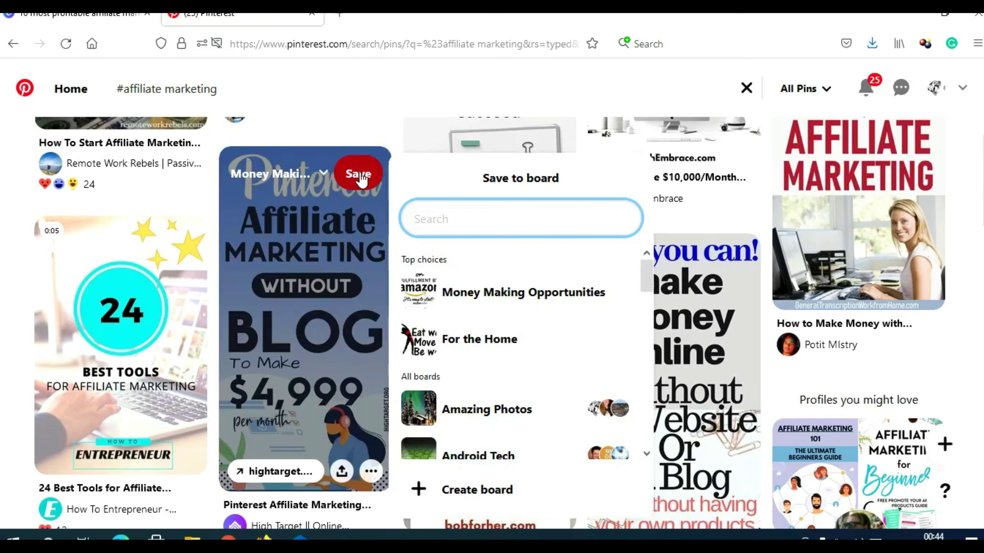
left_click(395, 143)
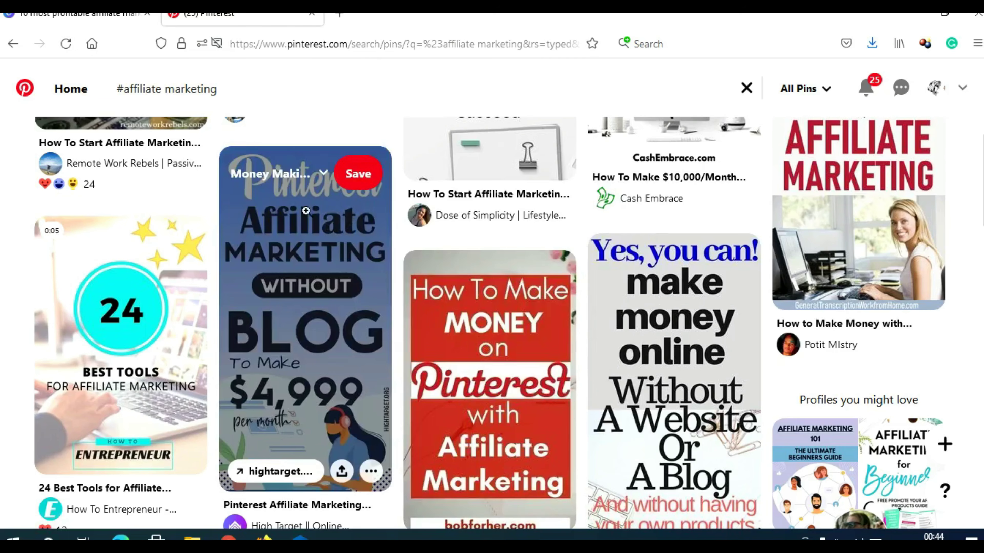
Browse the affiliate marketing pins in the search results, examining their designs, titles and reactions
scroll(633, 296, "down", 1)
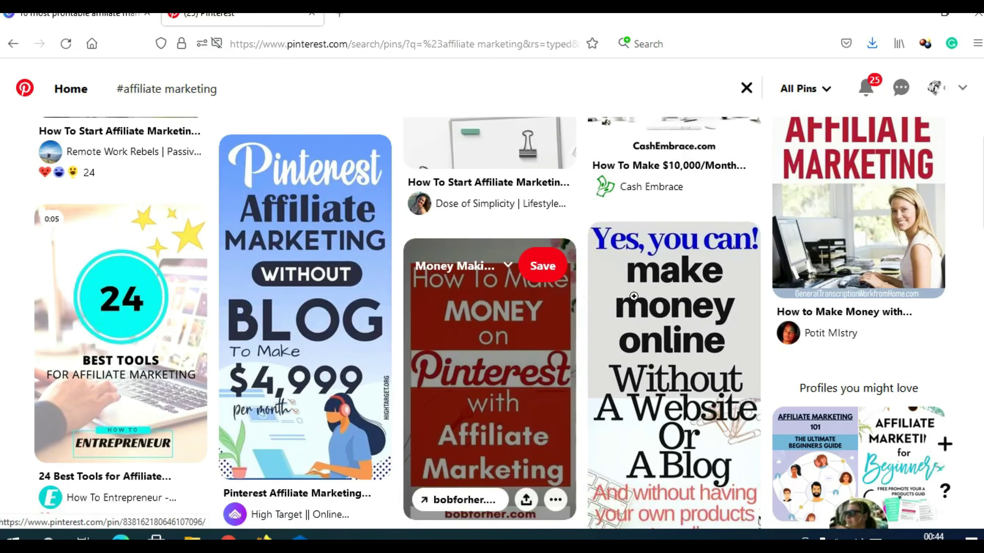
scroll(633, 296, "down", 10)
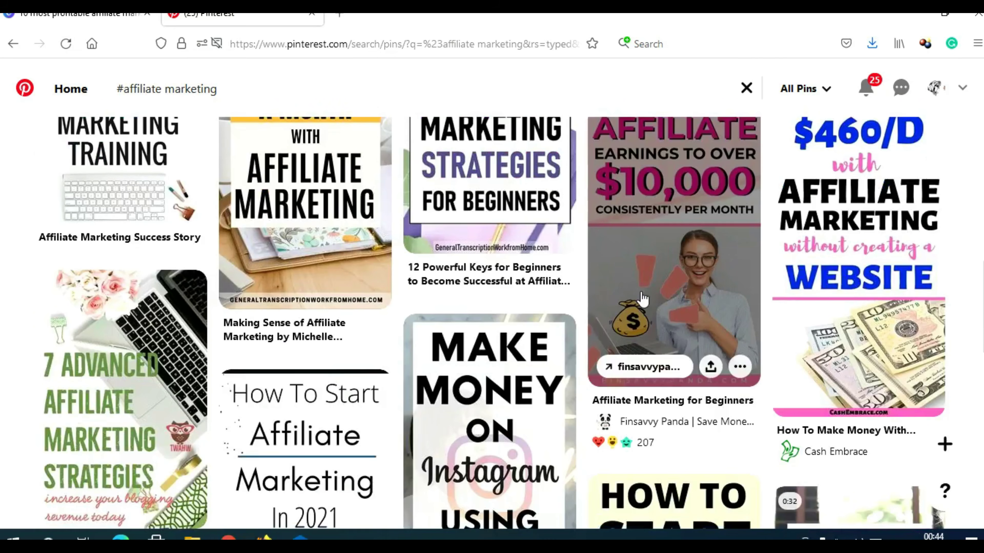
scroll(641, 298, "down", 7)
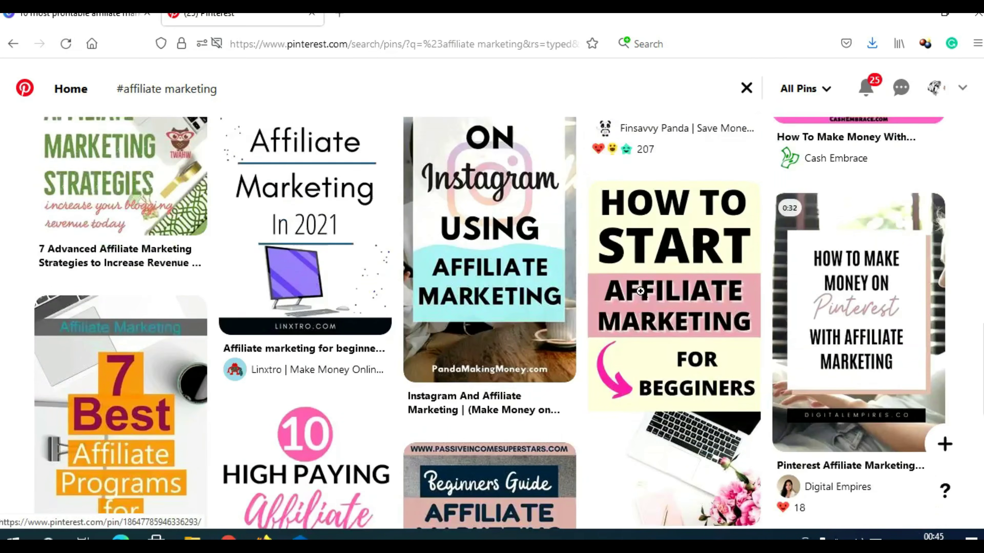
scroll(640, 291, "down", 4)
scroll(642, 291, "down", 2)
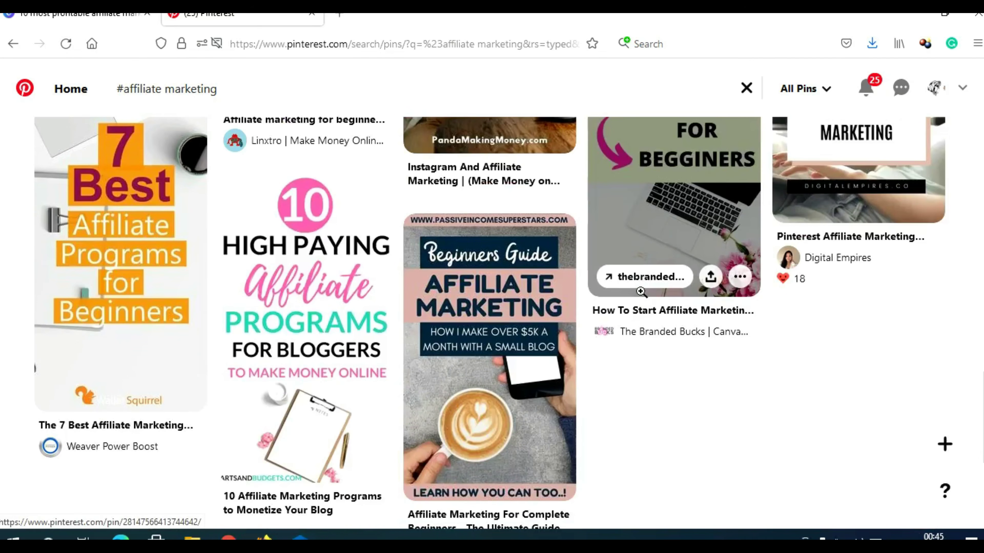
scroll(641, 291, "down", 5)
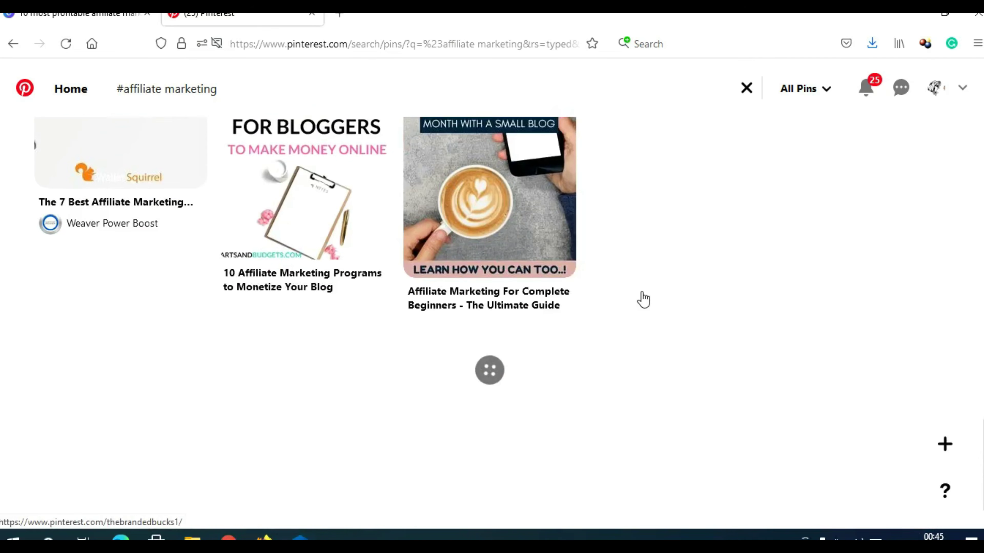
scroll(643, 299, "up", 7)
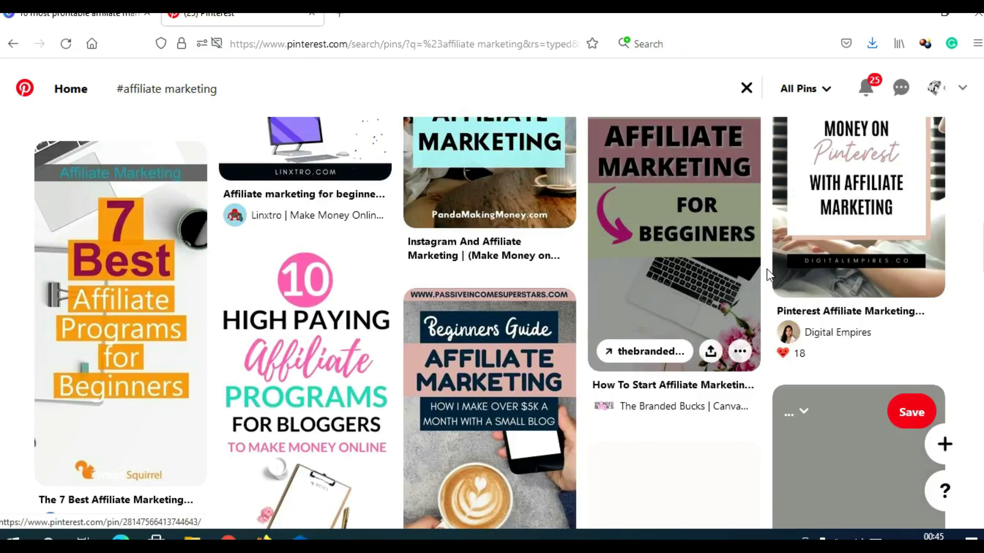
scroll(765, 263, "up", 5)
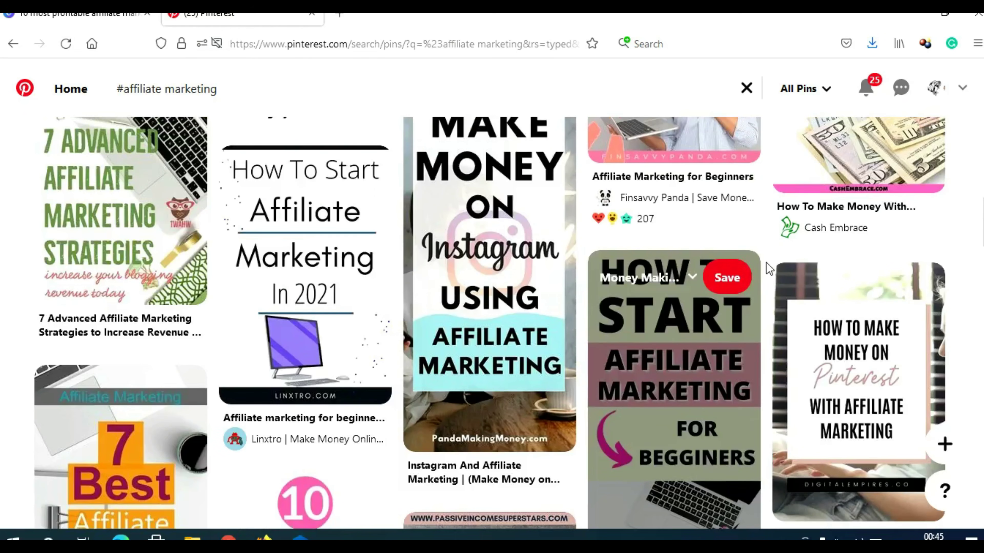
scroll(766, 264, "up", 5)
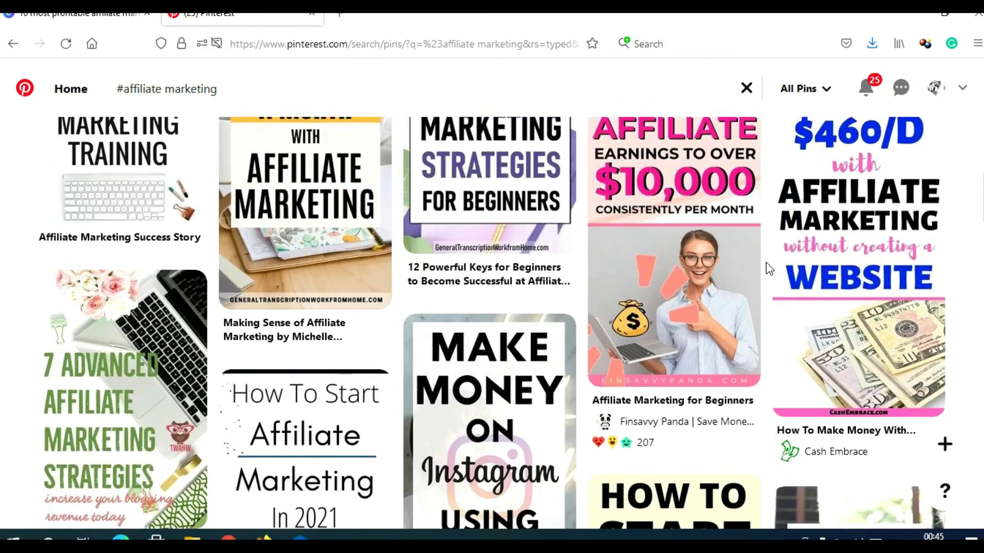
scroll(766, 264, "up", 2)
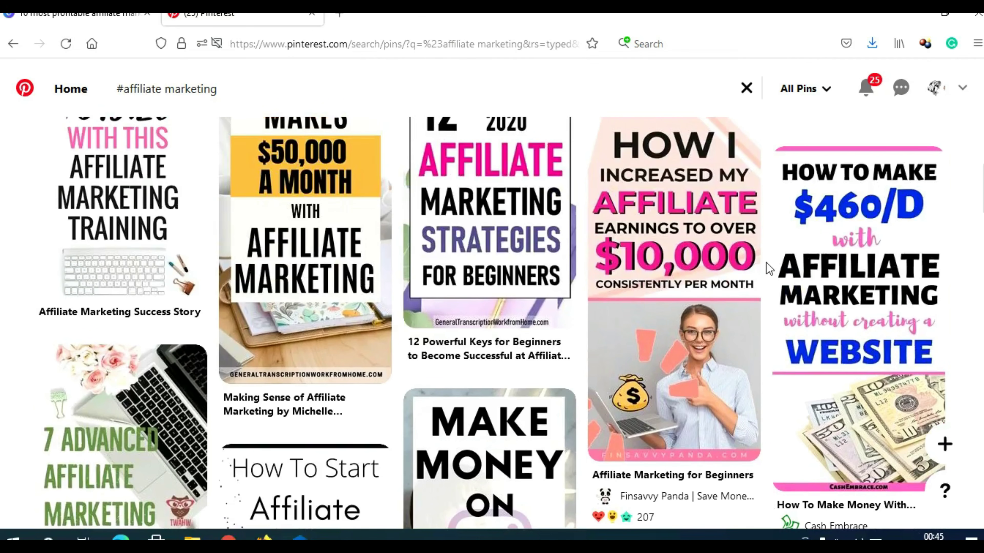
scroll(766, 262, "up", 4)
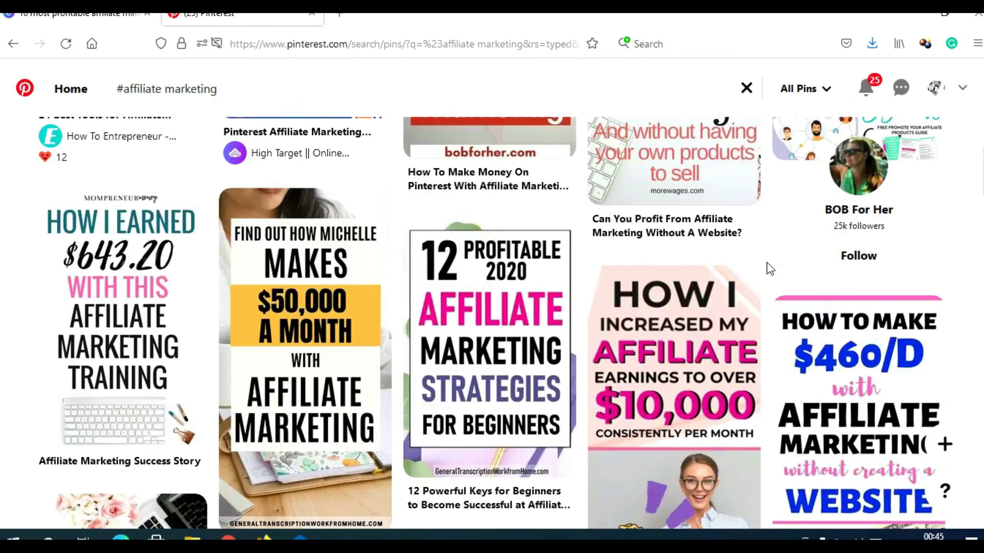
scroll(766, 267, "up", 10)
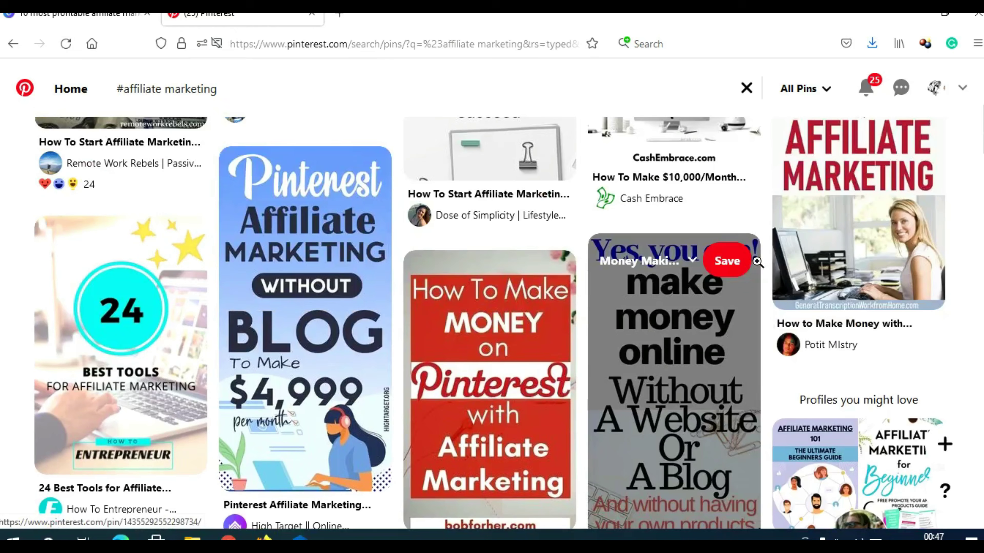
Open the "24 Best Tools for Affiliate Marketing" pin and show the list of people who reacted to it
scroll(765, 276, "down", 2)
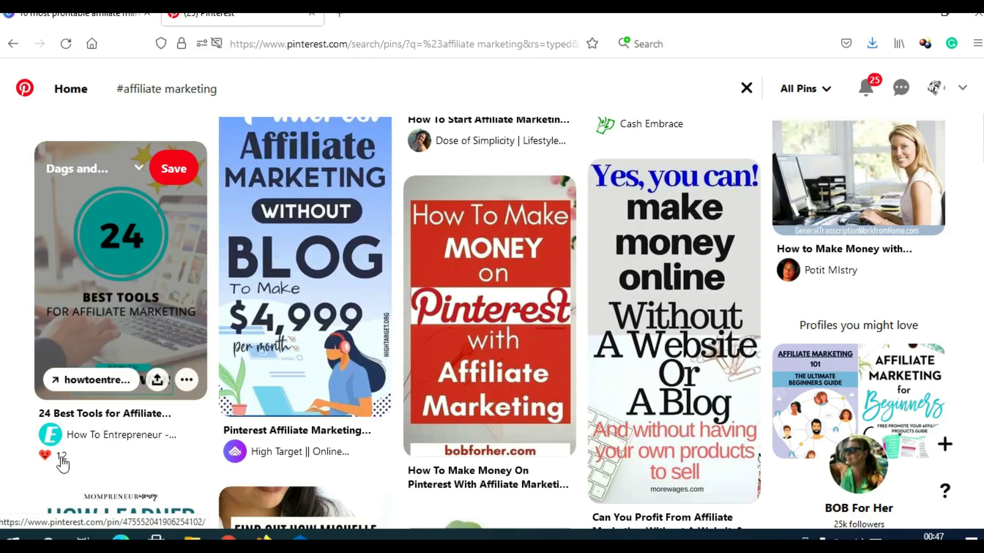
left_click(66, 463)
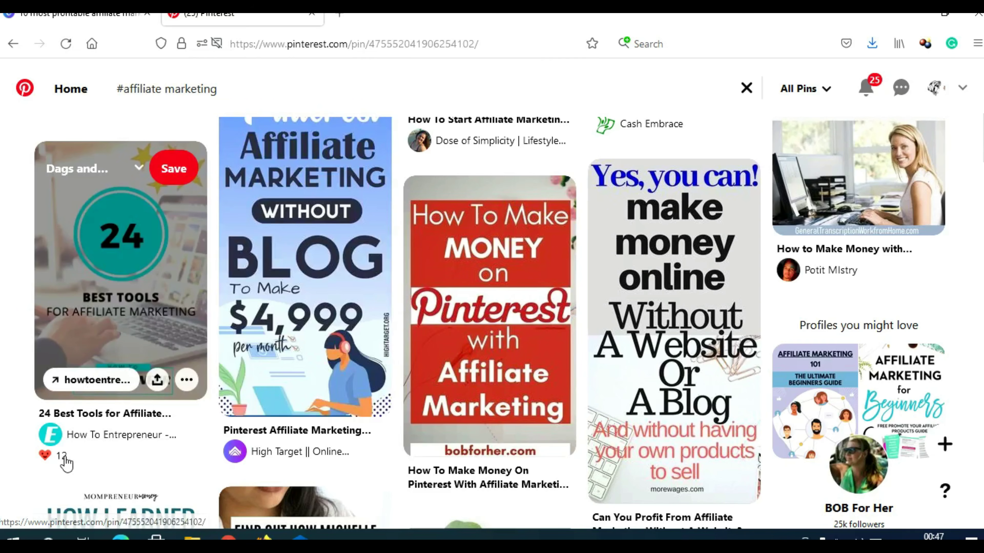
left_click(537, 338)
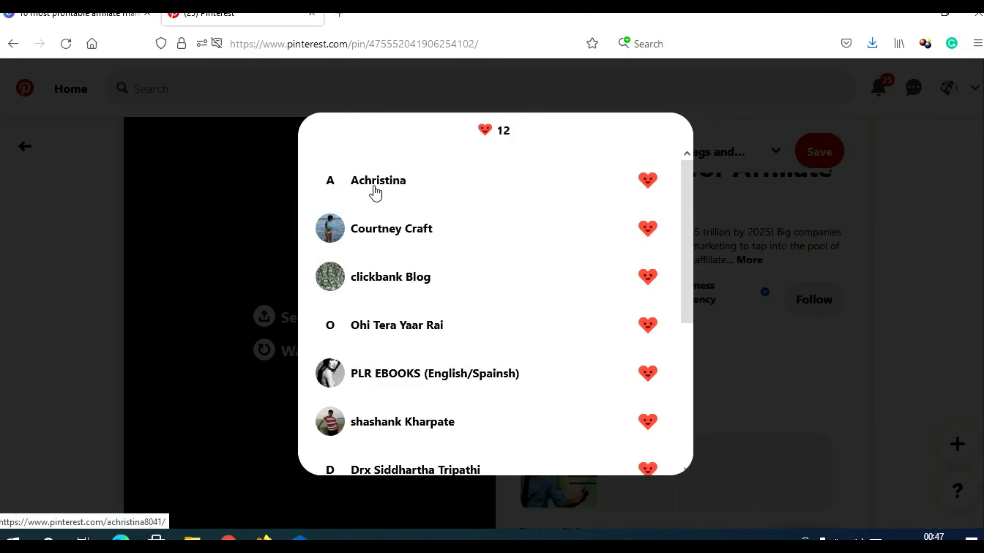
Open the profiles of the first two people in the reactions list in new tabs, and view the first profile
right_click(376, 194)
left_click(421, 198)
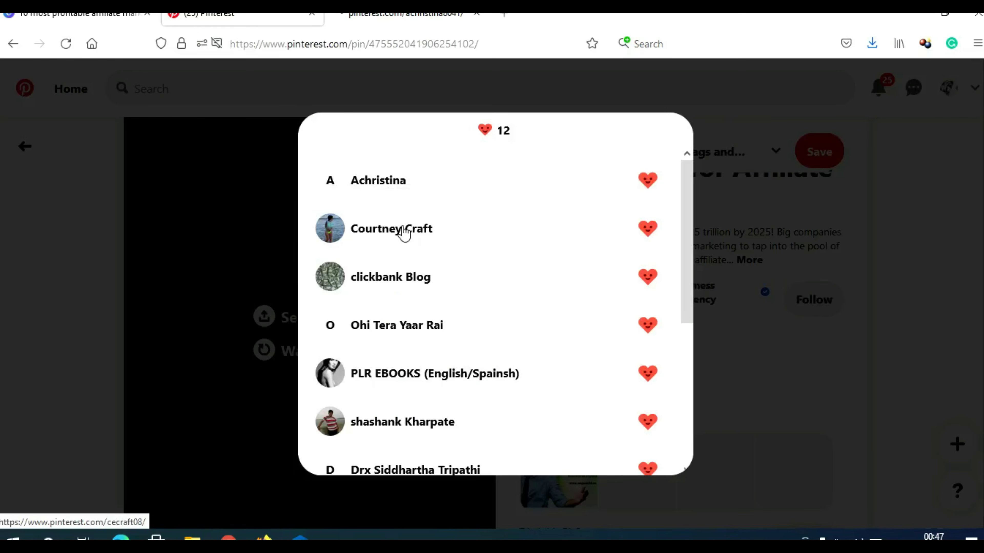
right_click(450, 237)
left_click(455, 241)
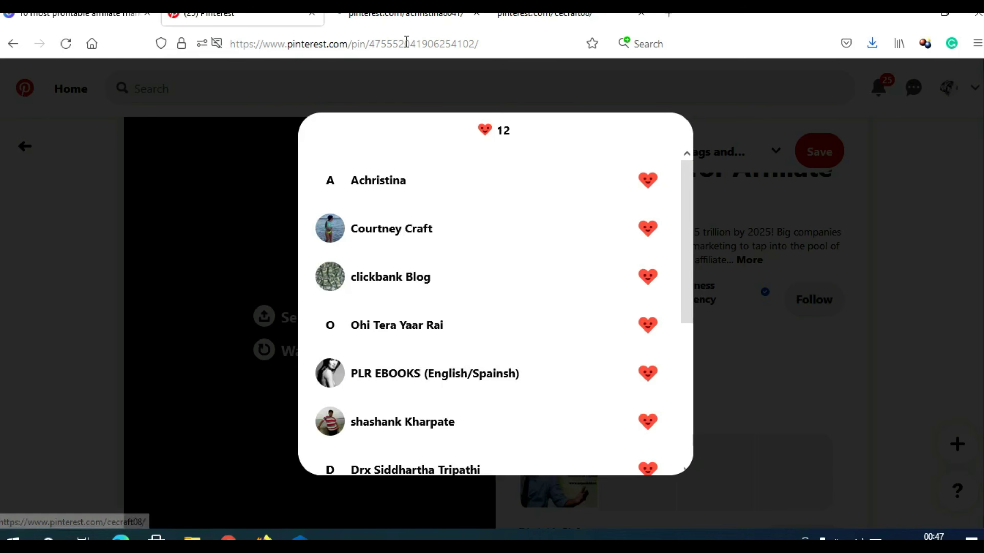
left_click(399, 19)
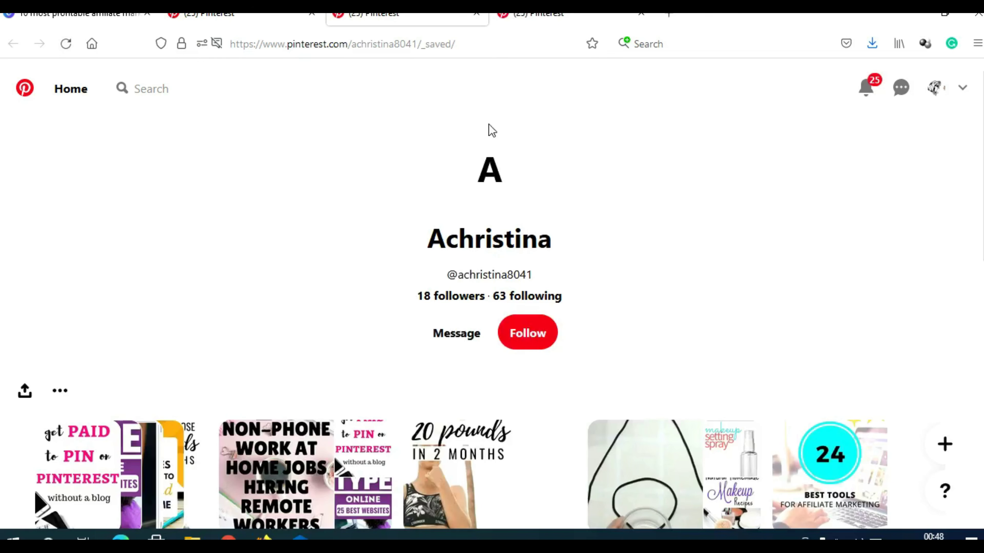
View the second person's profile, and close both profile tabs and the pin's reactions list
left_click(476, 14)
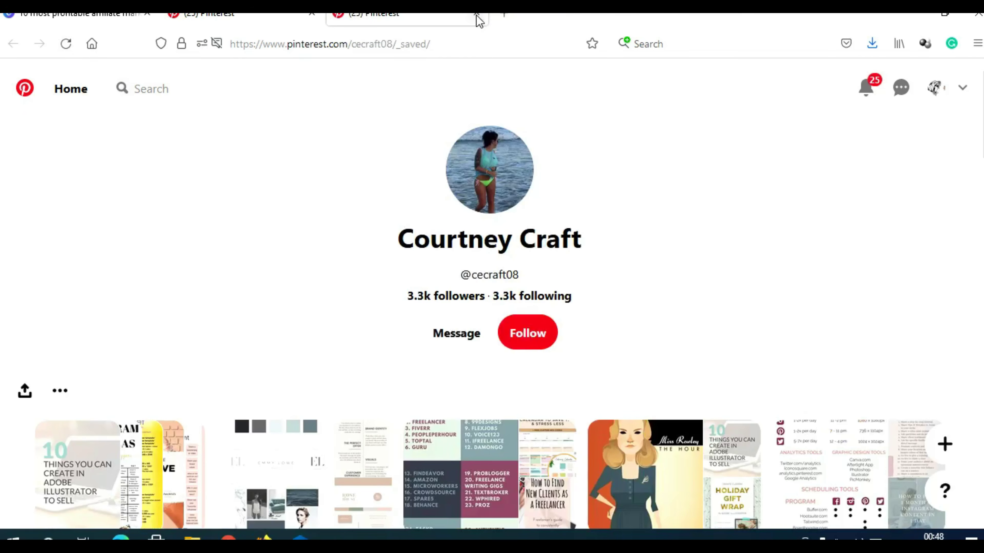
key("ctrl+w")
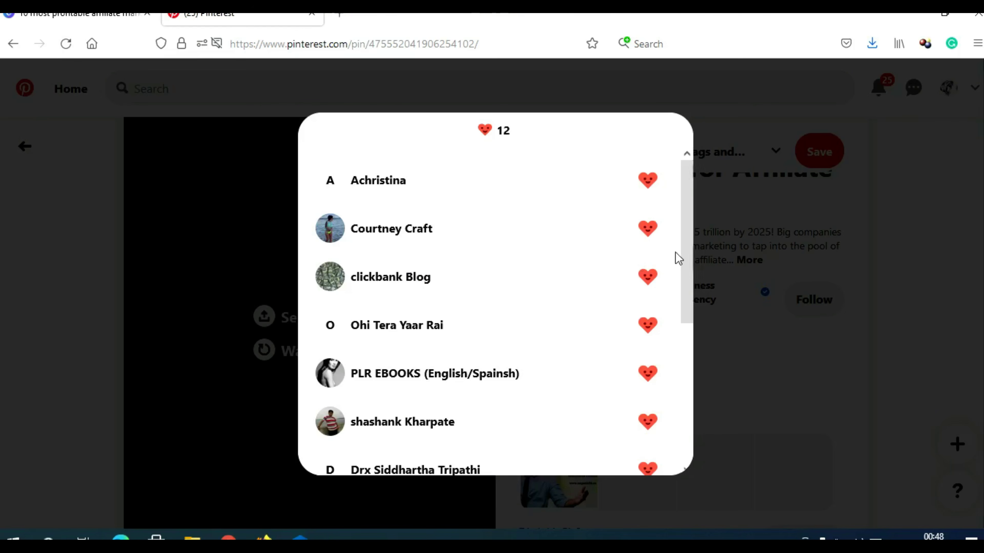
left_click(735, 358)
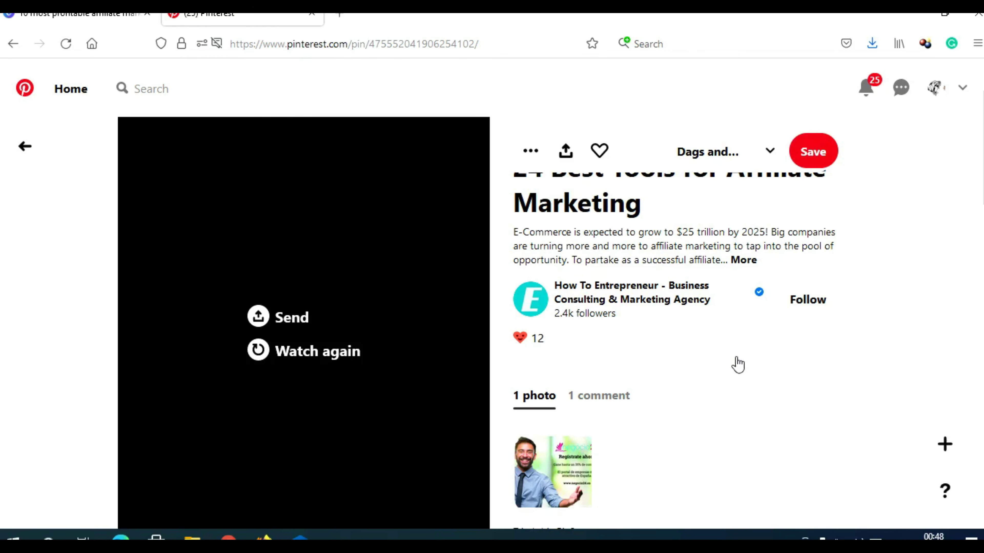
Open the profile of the pin's creator, How To Entrepreneur, and show the list of its followers
left_click(580, 317)
scroll(477, 333, "down", 5)
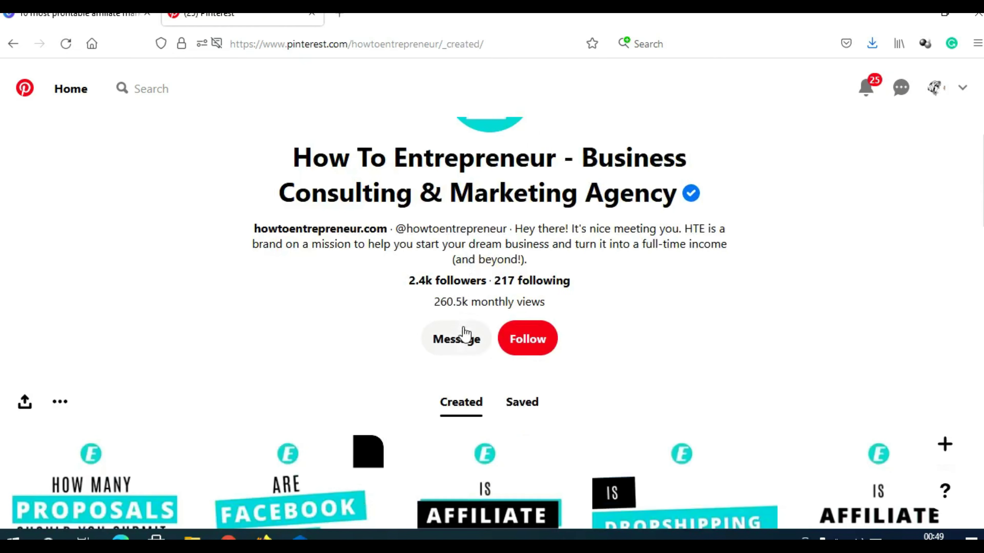
left_click(461, 287)
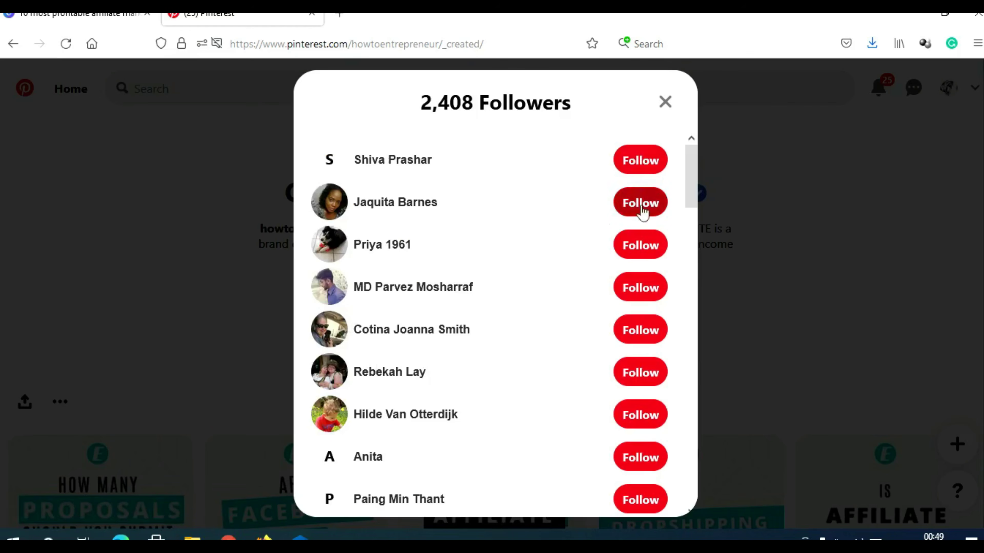
Browse How To Entrepreneur's followers as potential people to follow in the niche, and close the list without following anyone
scroll(628, 333, "down", 3)
scroll(635, 343, "down", 8)
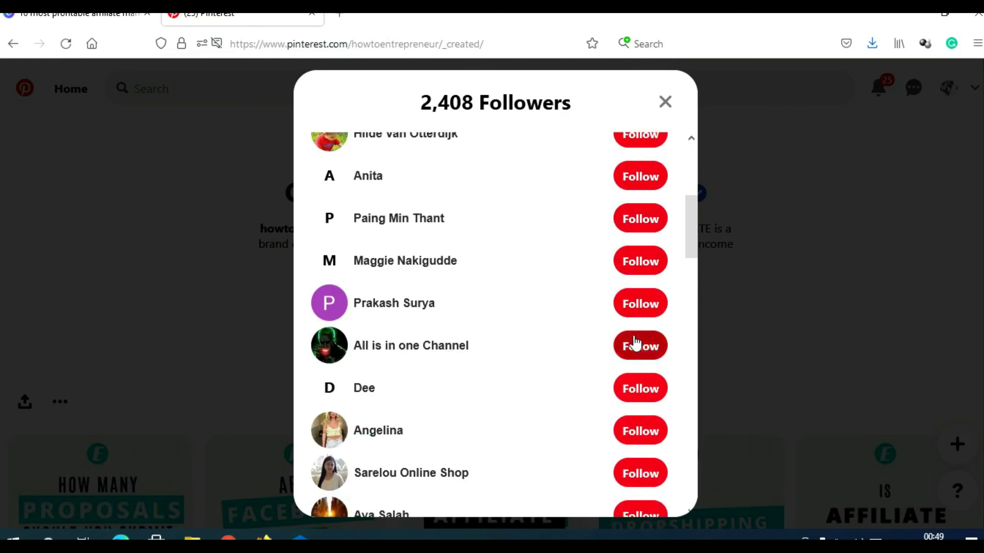
scroll(638, 344, "down", 12)
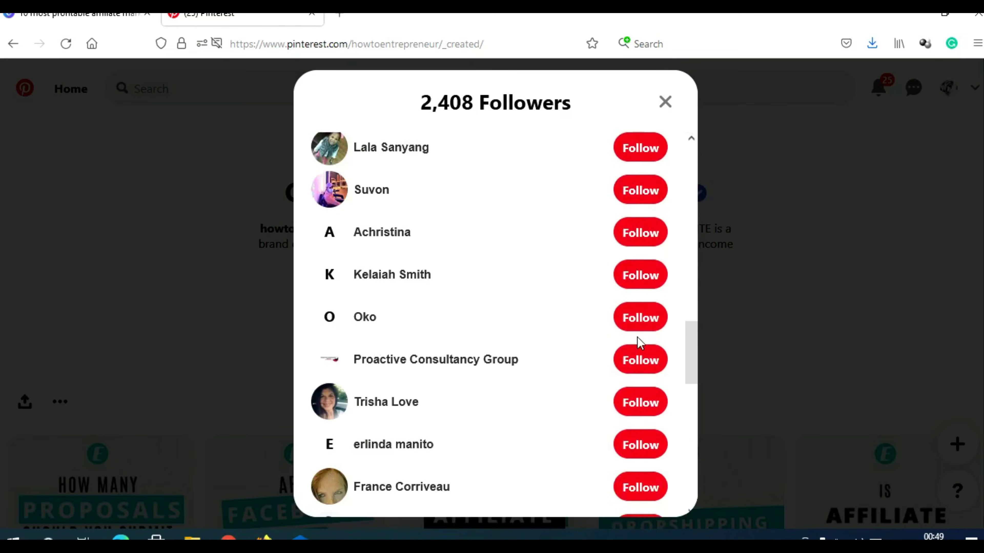
scroll(638, 343, "down", 2)
scroll(638, 343, "down", 11)
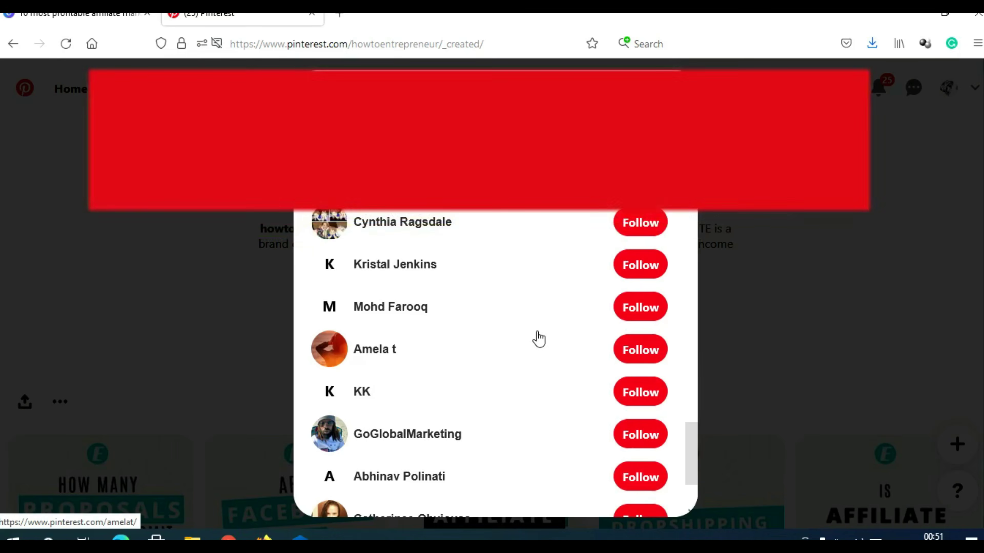
scroll(539, 339, "up", 10)
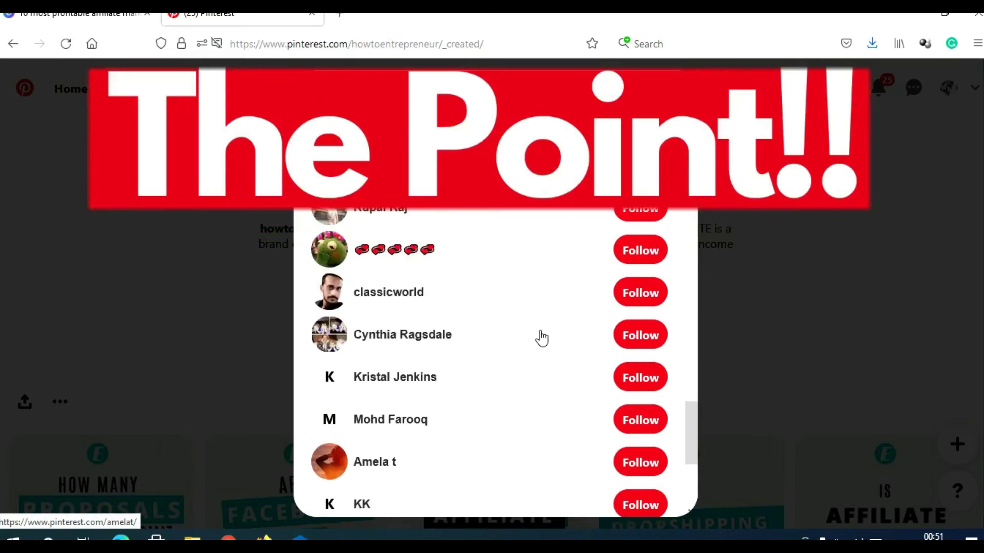
scroll(543, 336, "up", 12)
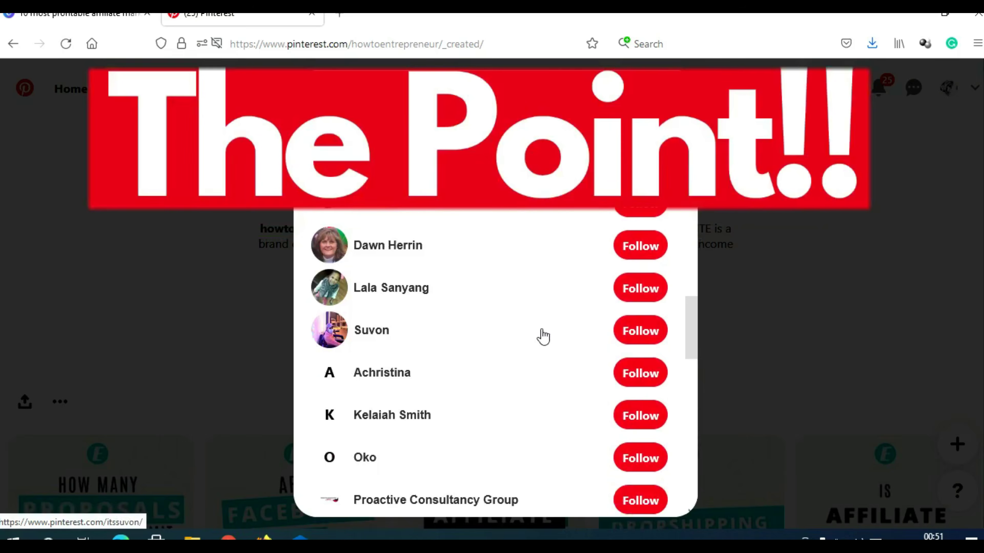
scroll(542, 337, "up", 7)
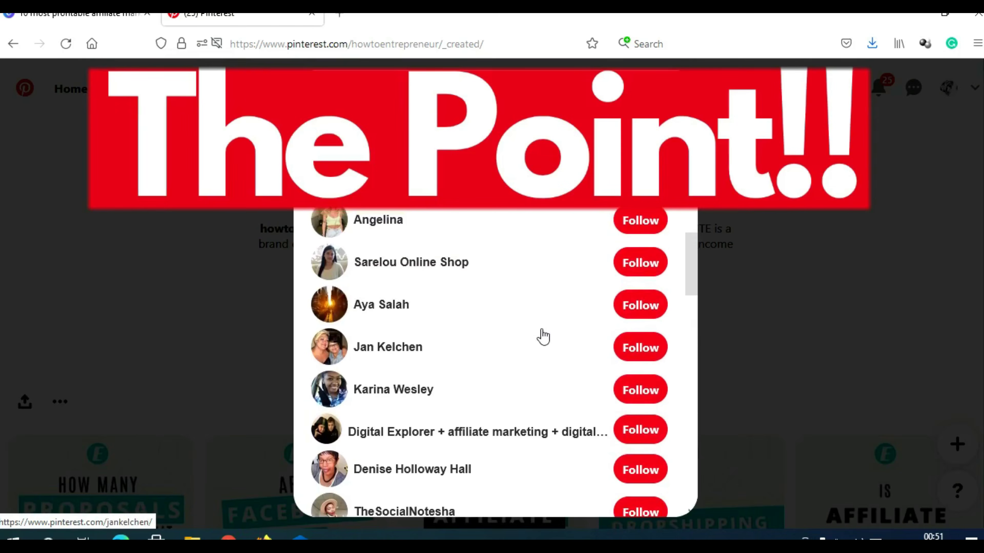
scroll(543, 336, "up", 4)
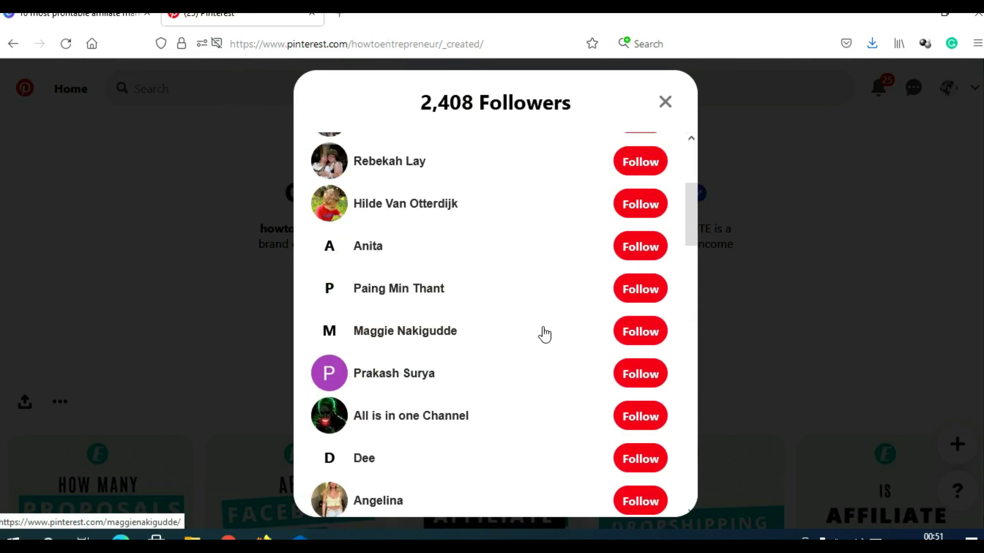
scroll(545, 334, "up", 5)
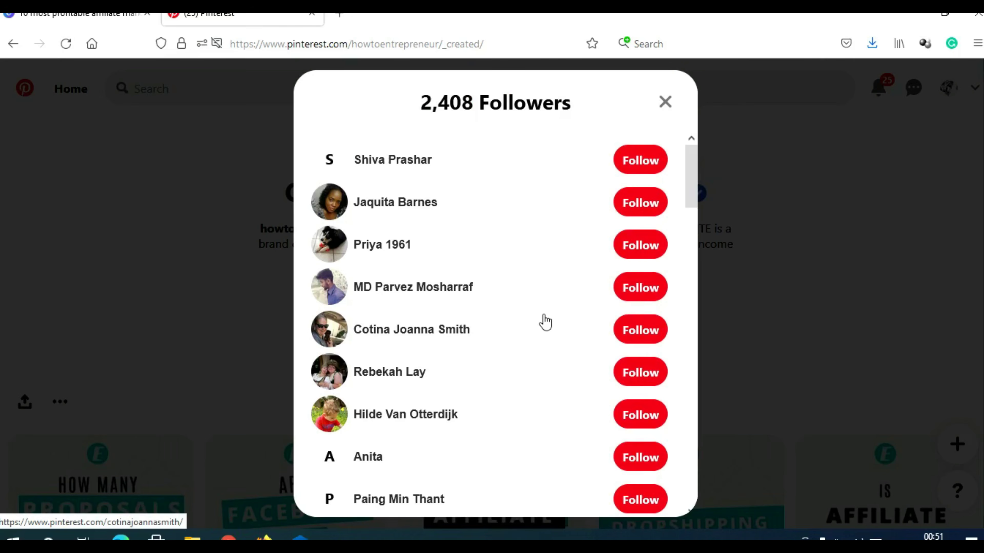
scroll(546, 321, "down", 10)
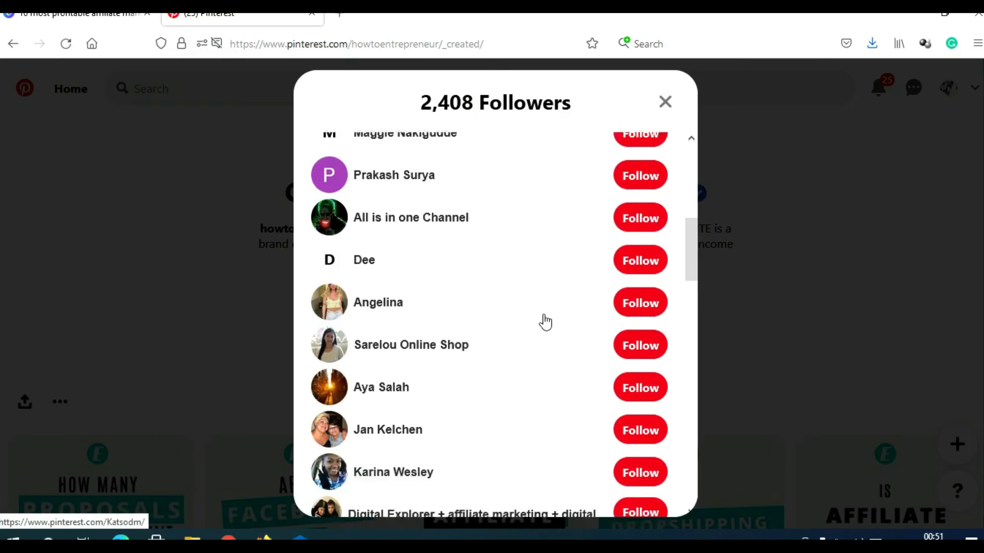
scroll(544, 322, "down", 6)
left_click(666, 103)
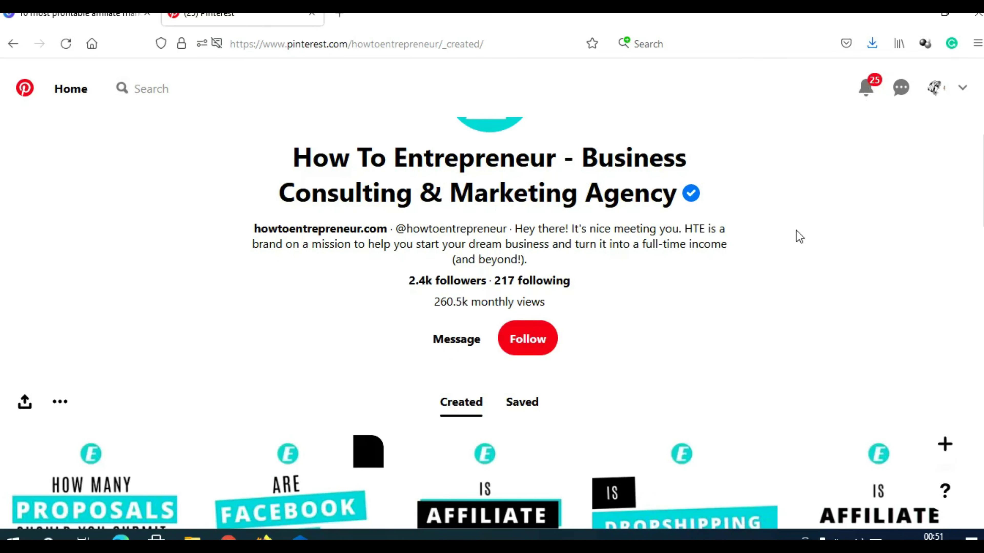
Highlight the name and description on the How To Entrepreneur profile
scroll(802, 237, "down", 2)
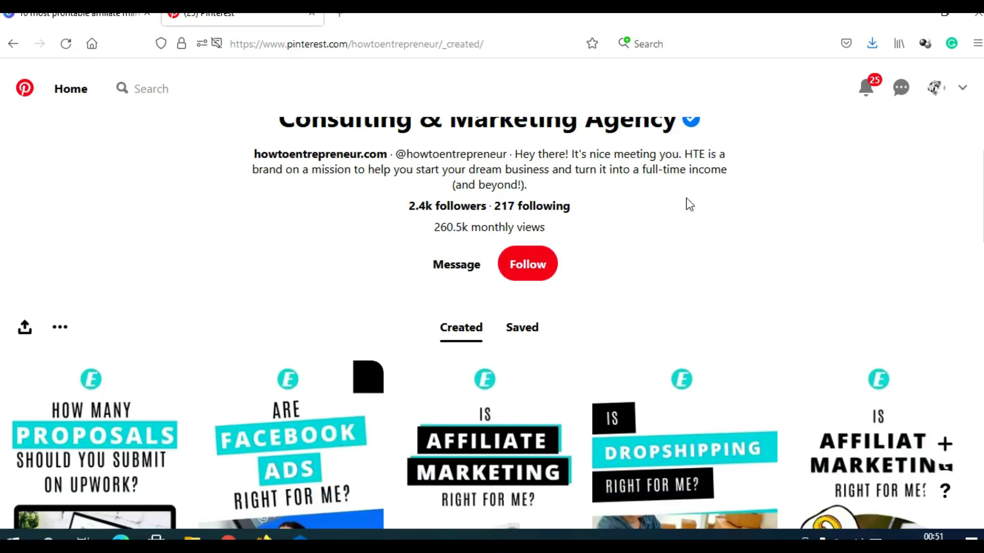
scroll(725, 257, "up", 4)
left_click_drag(515, 356, 270, 244)
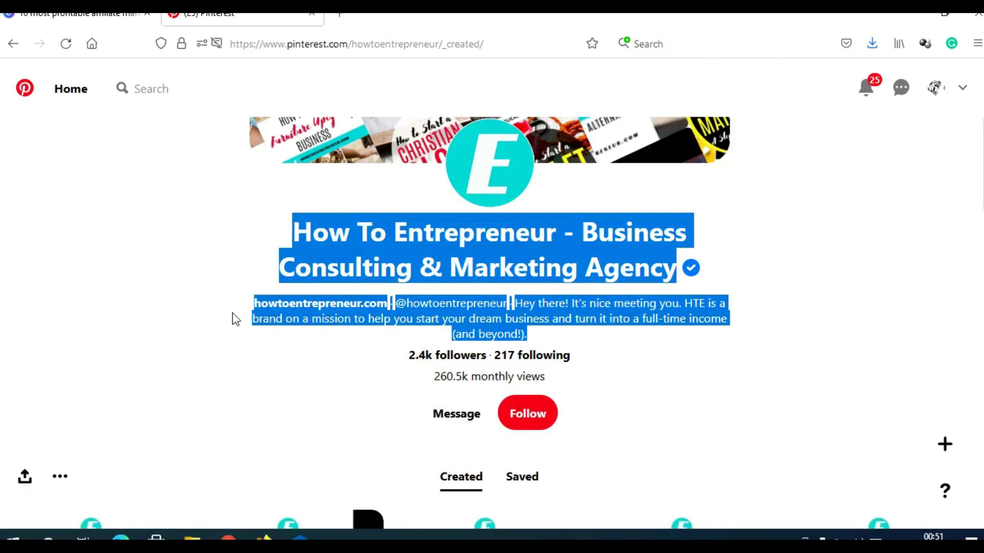
Examine the pins created by How To Entrepreneur, comparing their topics, titles and the design variations used for each topic
scroll(200, 325, "down", 6)
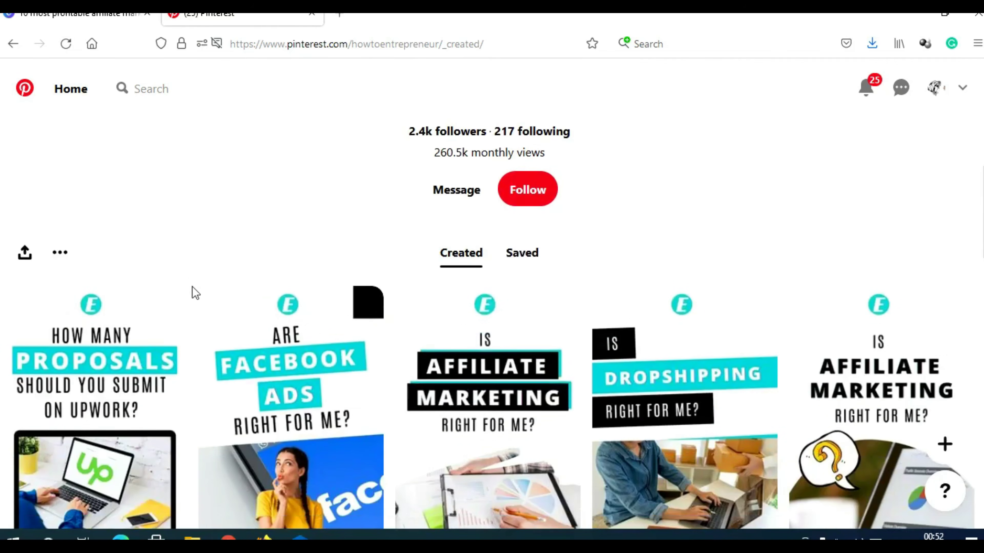
scroll(190, 286, "down", 8)
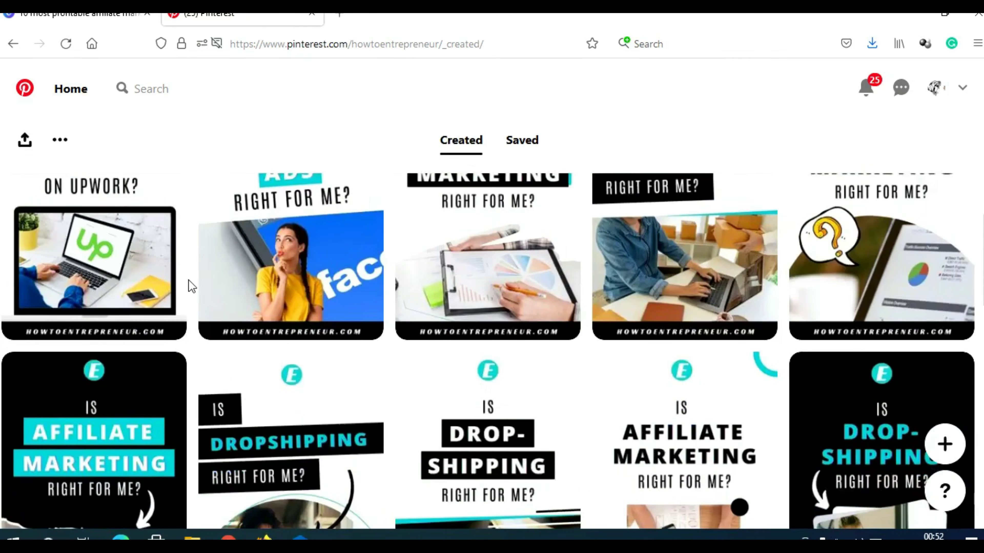
scroll(191, 287, "down", 3)
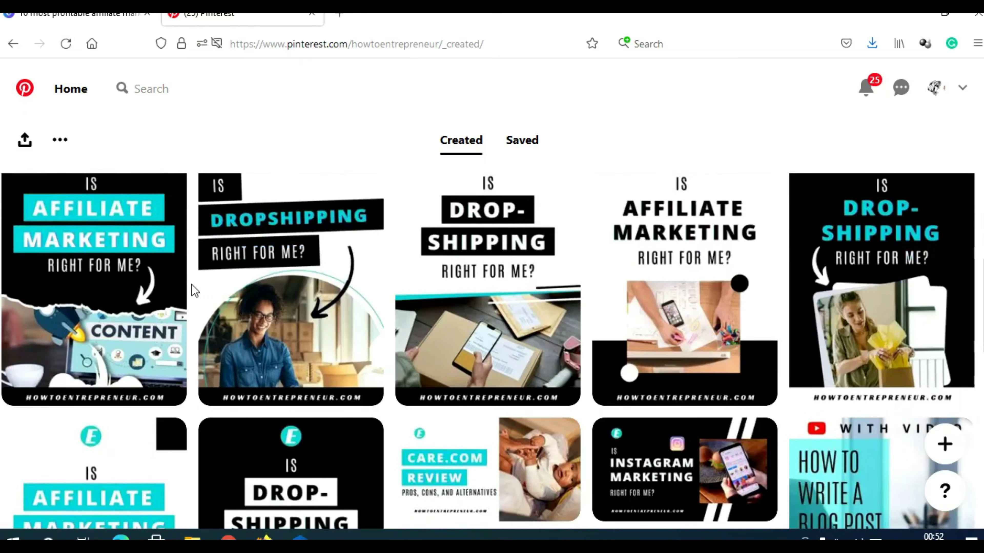
scroll(192, 289, "up", 4)
scroll(192, 284, "up", 1)
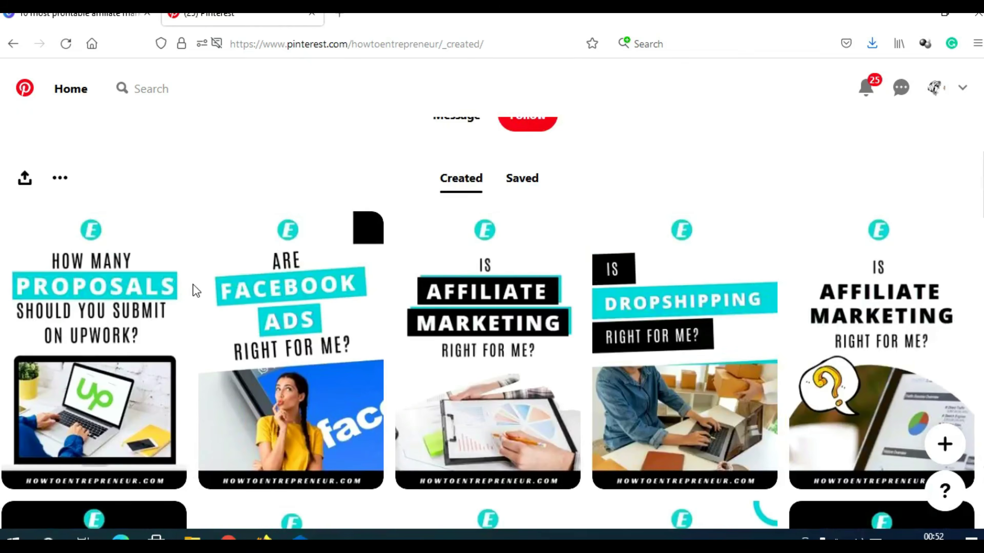
mouse_move(358, 322)
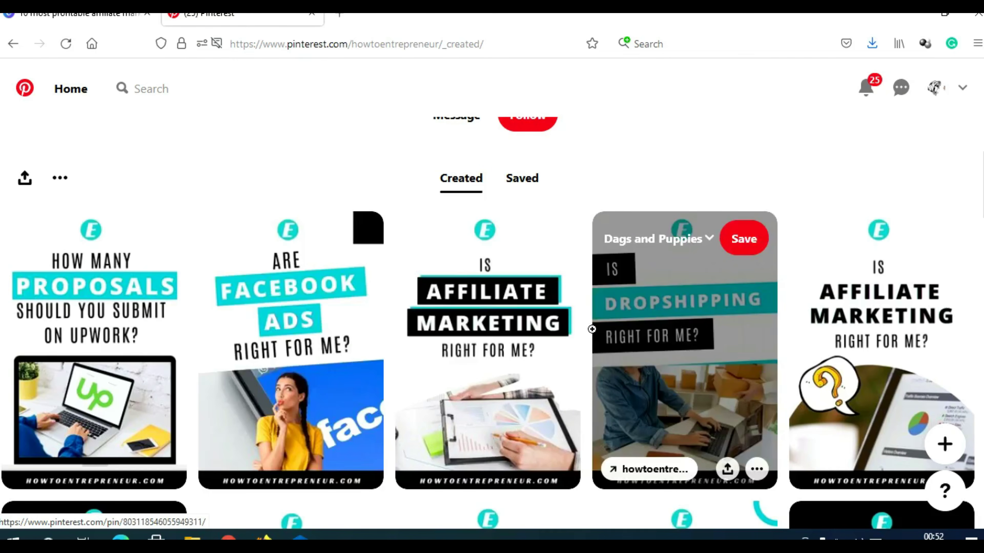
scroll(589, 302, "down", 8)
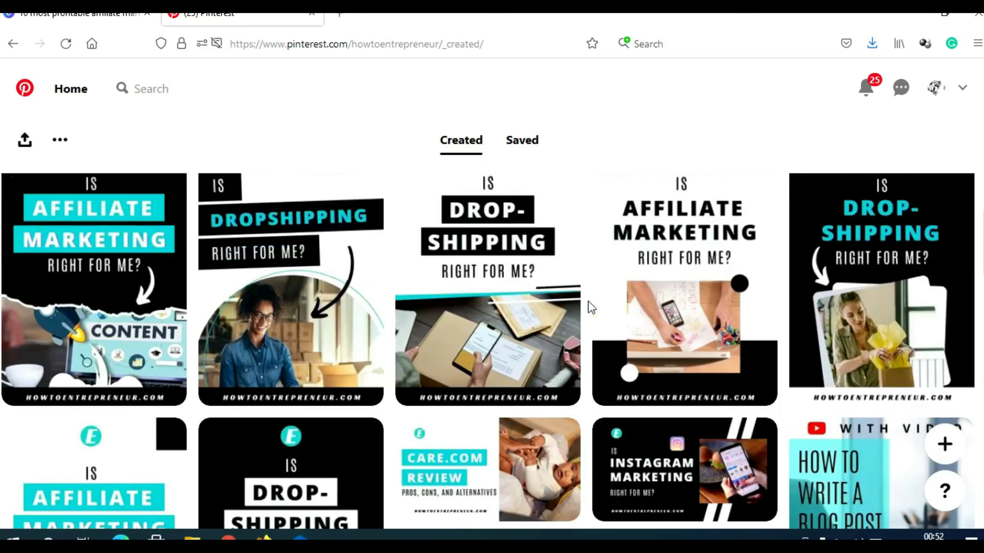
scroll(588, 300, "down", 7)
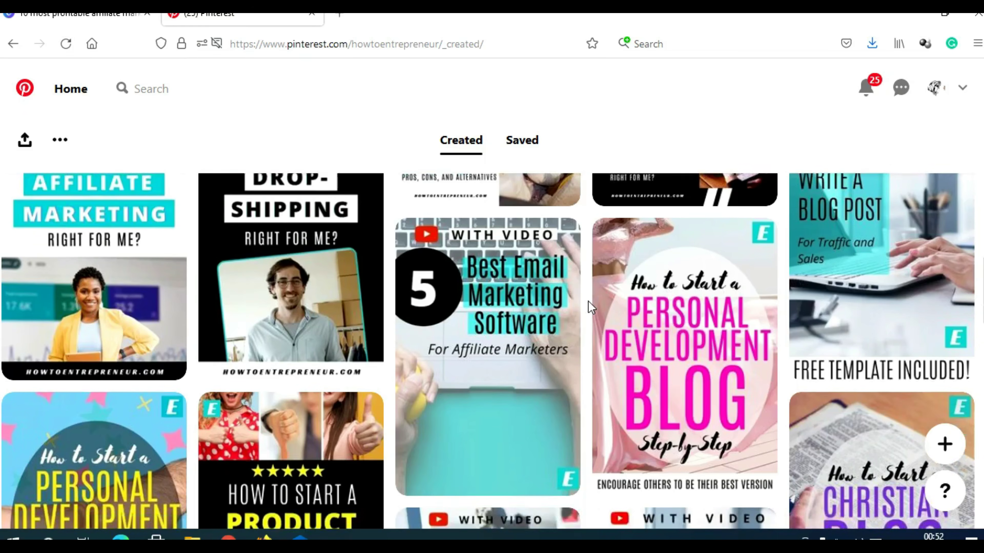
scroll(588, 301, "down", 5)
scroll(588, 300, "down", 10)
scroll(588, 301, "down", 7)
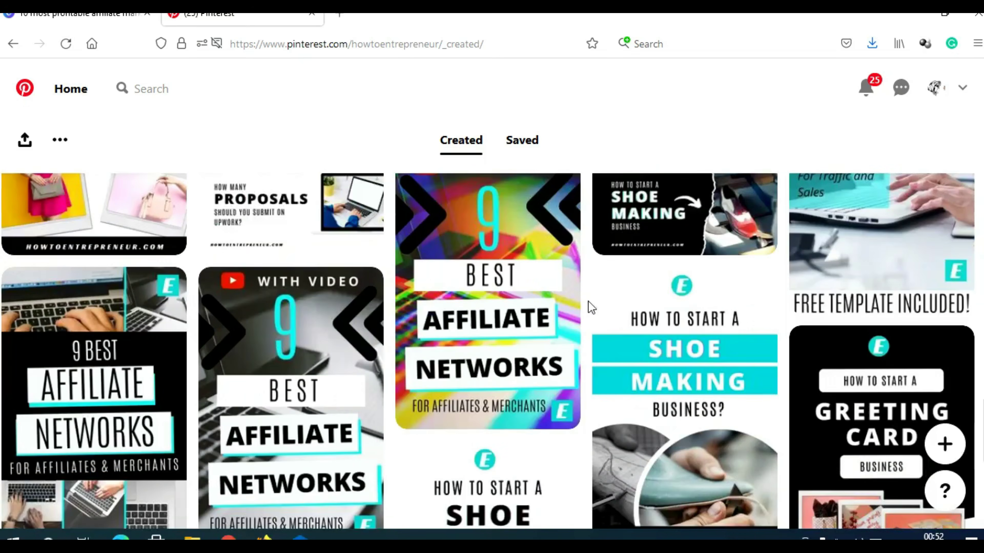
scroll(588, 300, "down", 5)
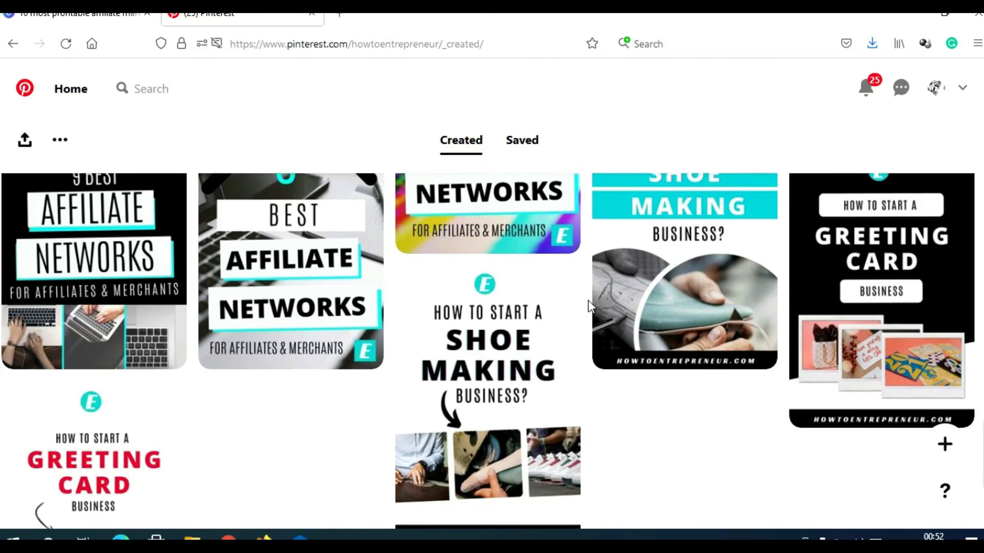
scroll(588, 300, "down", 4)
scroll(588, 300, "up", 7)
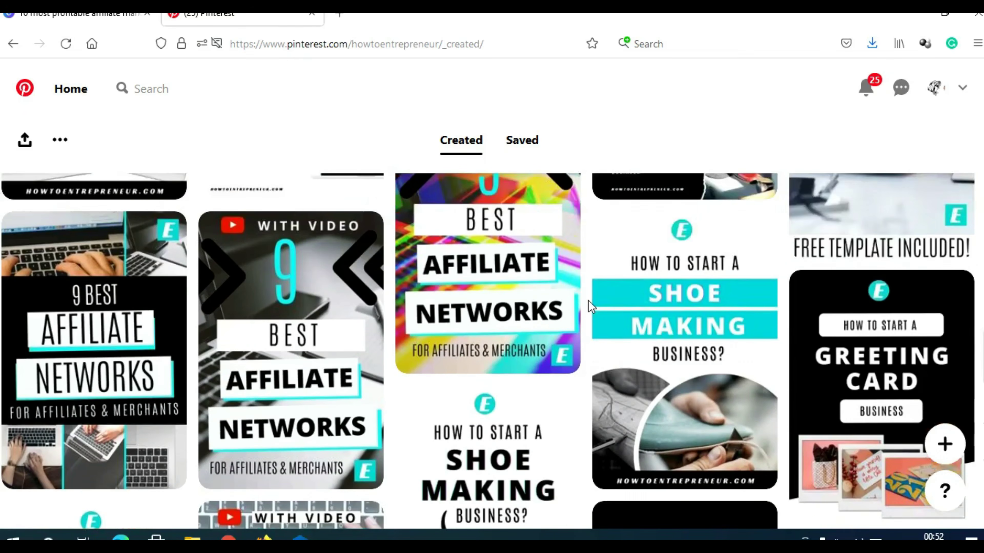
scroll(588, 300, "up", 10)
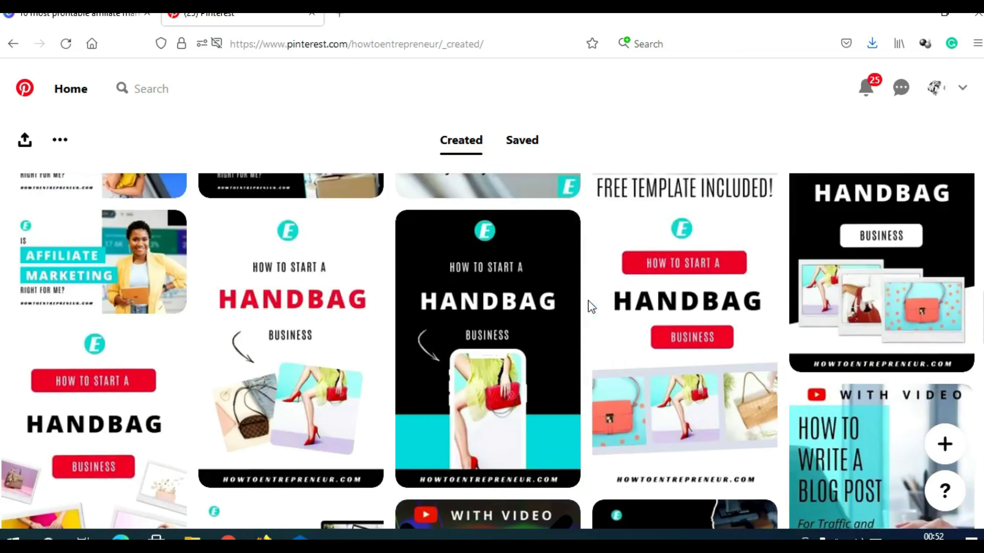
scroll(588, 300, "up", 2)
scroll(587, 300, "down", 6)
scroll(587, 300, "down", 6)
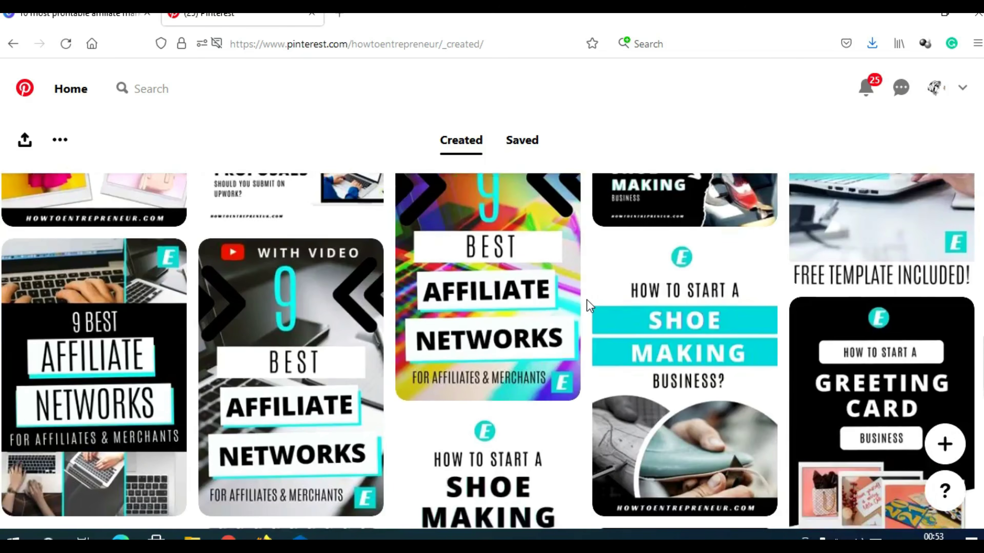
scroll(586, 300, "down", 9)
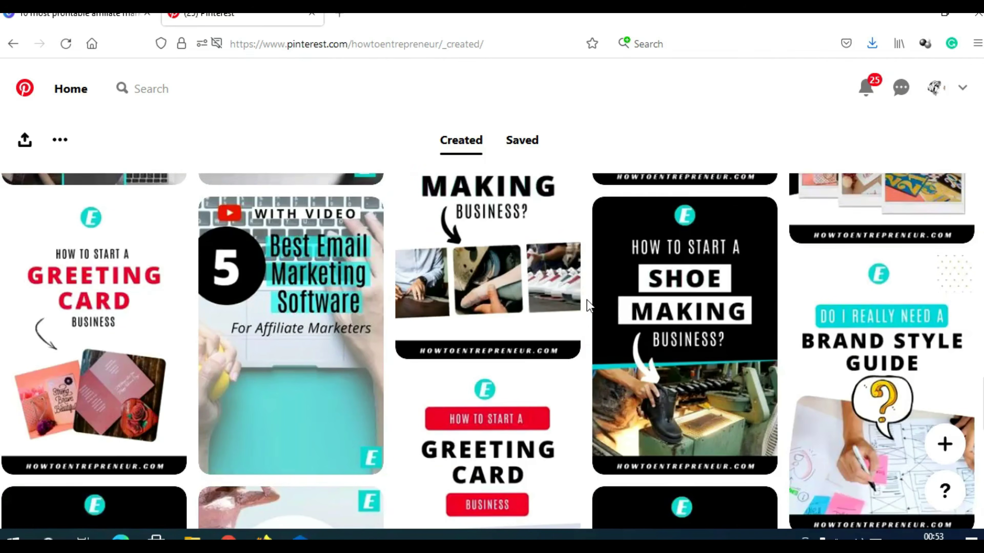
scroll(586, 300, "down", 5)
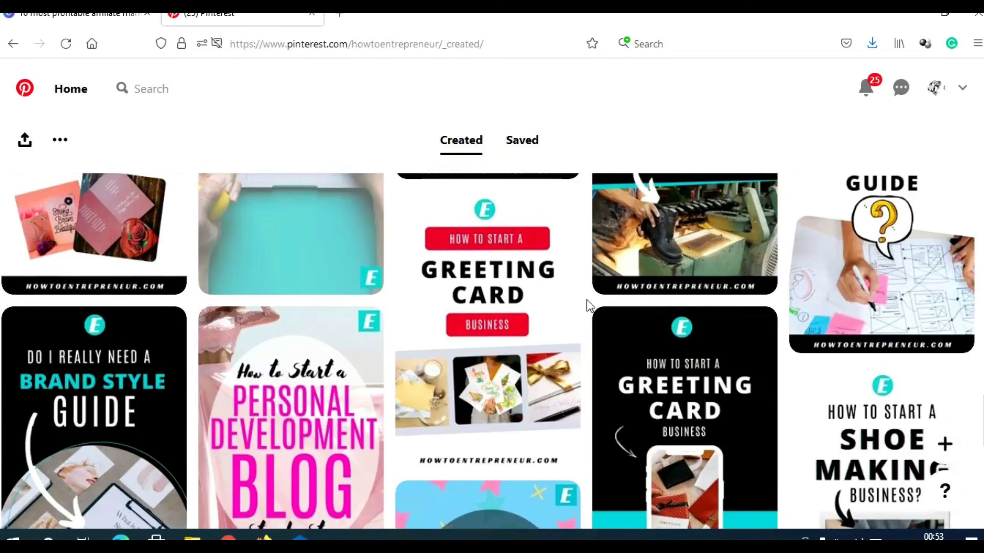
scroll(586, 300, "down", 2)
scroll(586, 300, "up", 9)
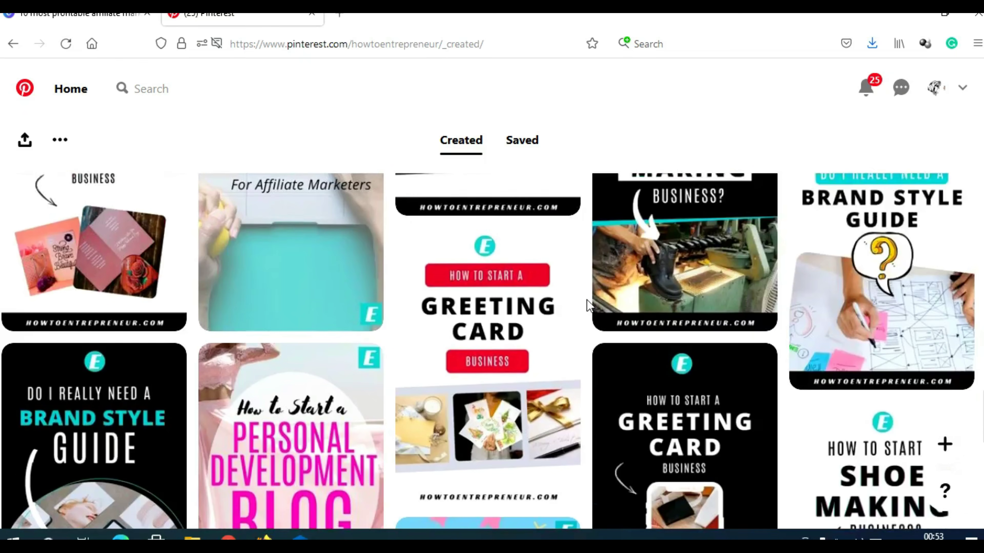
scroll(586, 299, "up", 6)
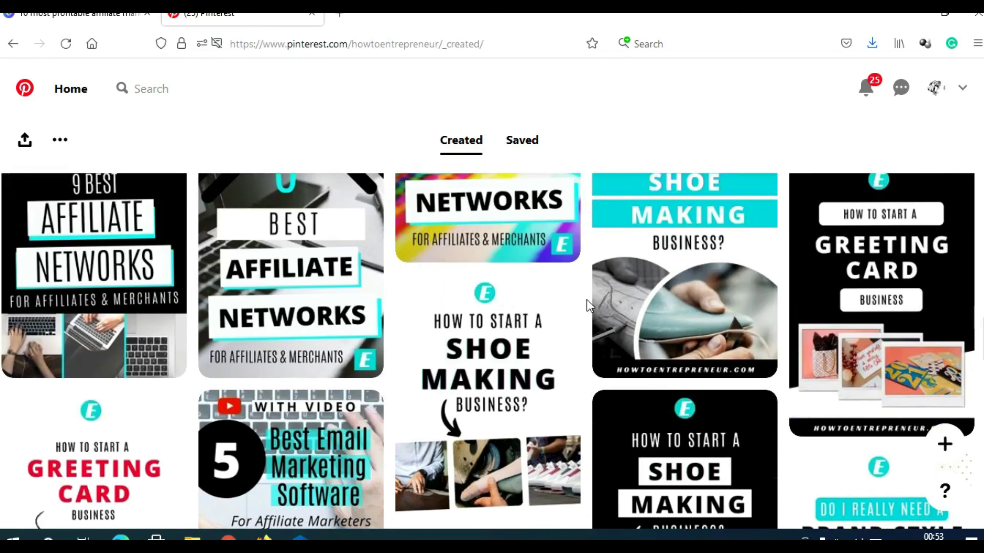
scroll(587, 299, "up", 5)
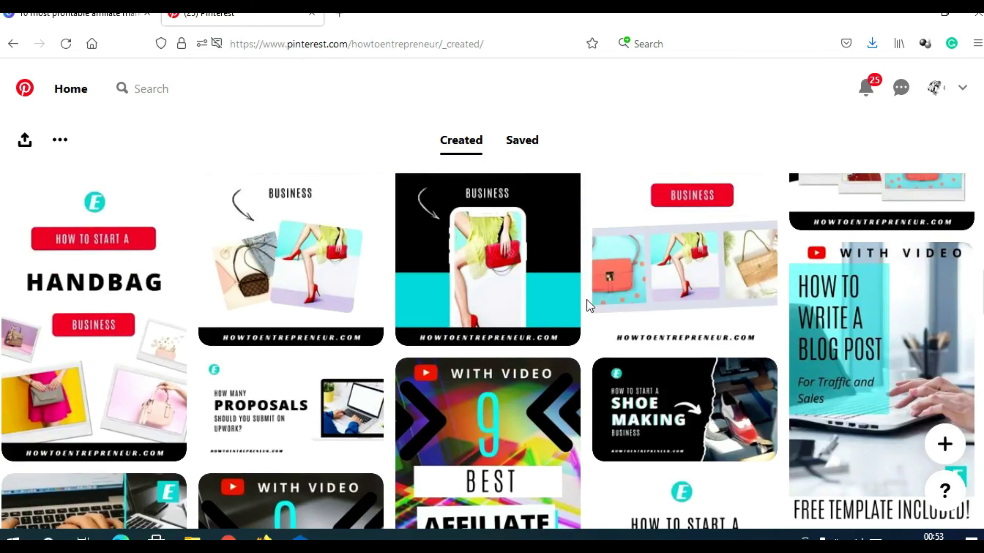
scroll(586, 299, "down", 8)
scroll(586, 300, "down", 6)
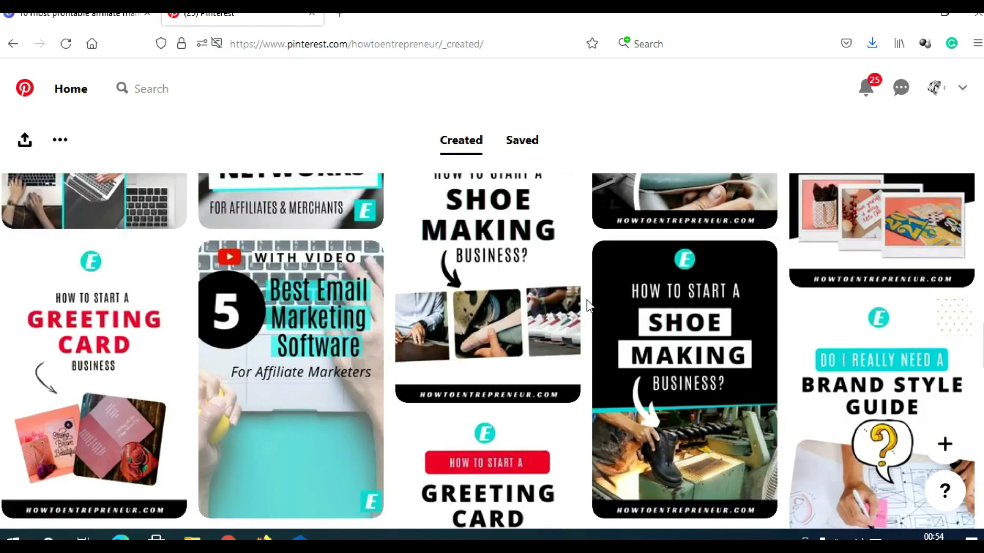
scroll(586, 300, "down", 15)
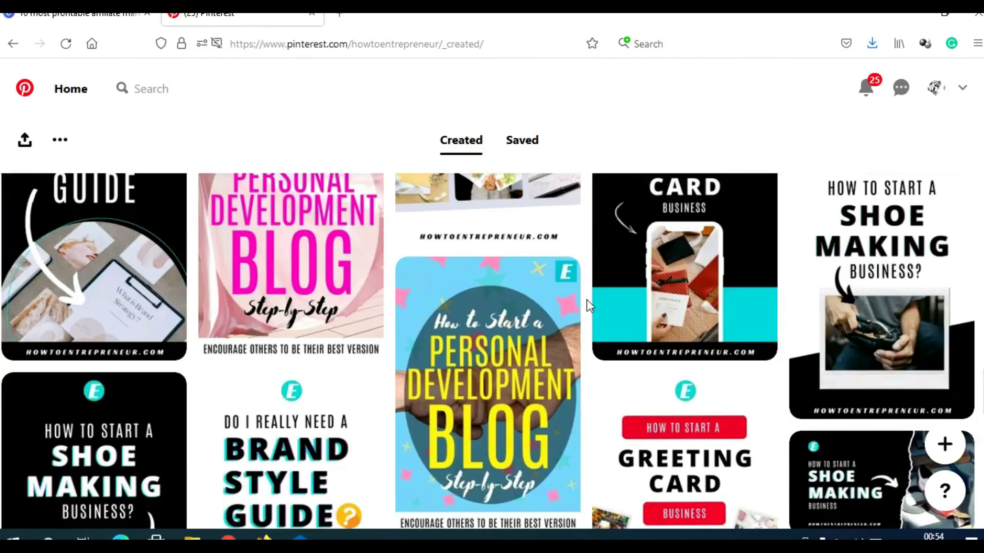
scroll(587, 300, "down", 10)
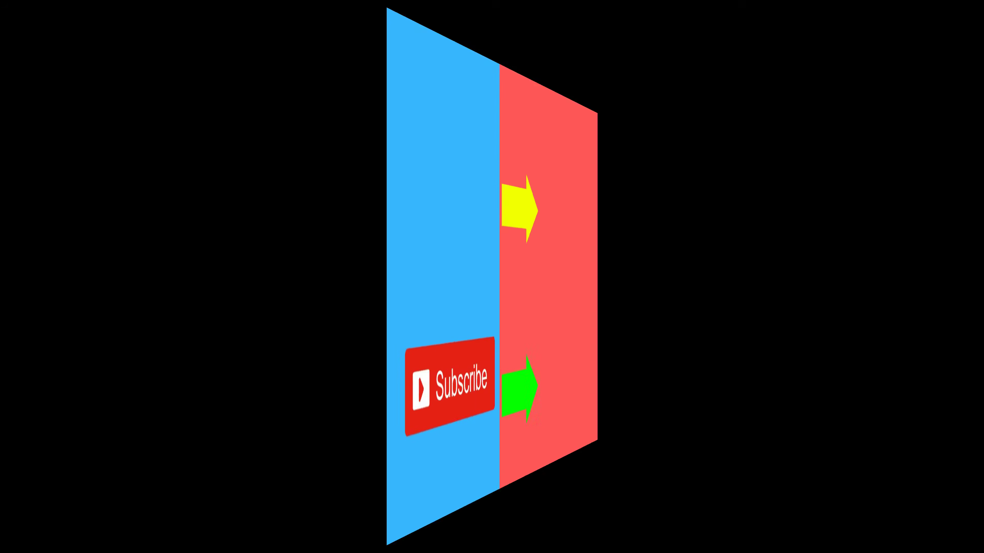